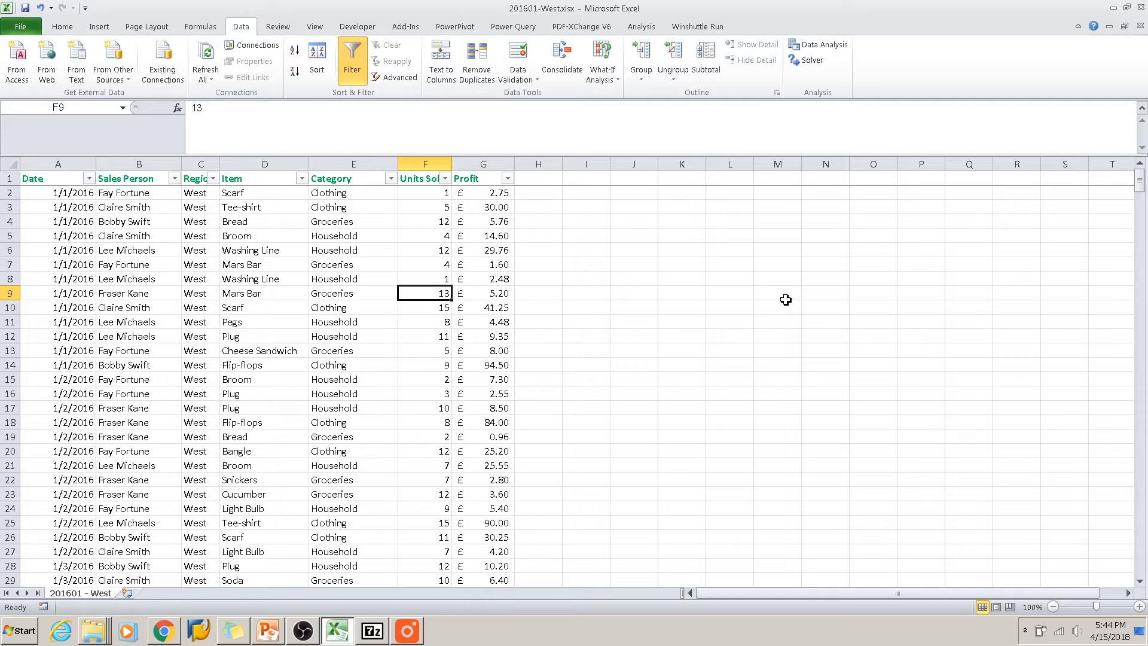
Copy the salesperson names in B19:B24 to A1 of a new worksheet and fit column A to its contents.
left_click(134, 160)
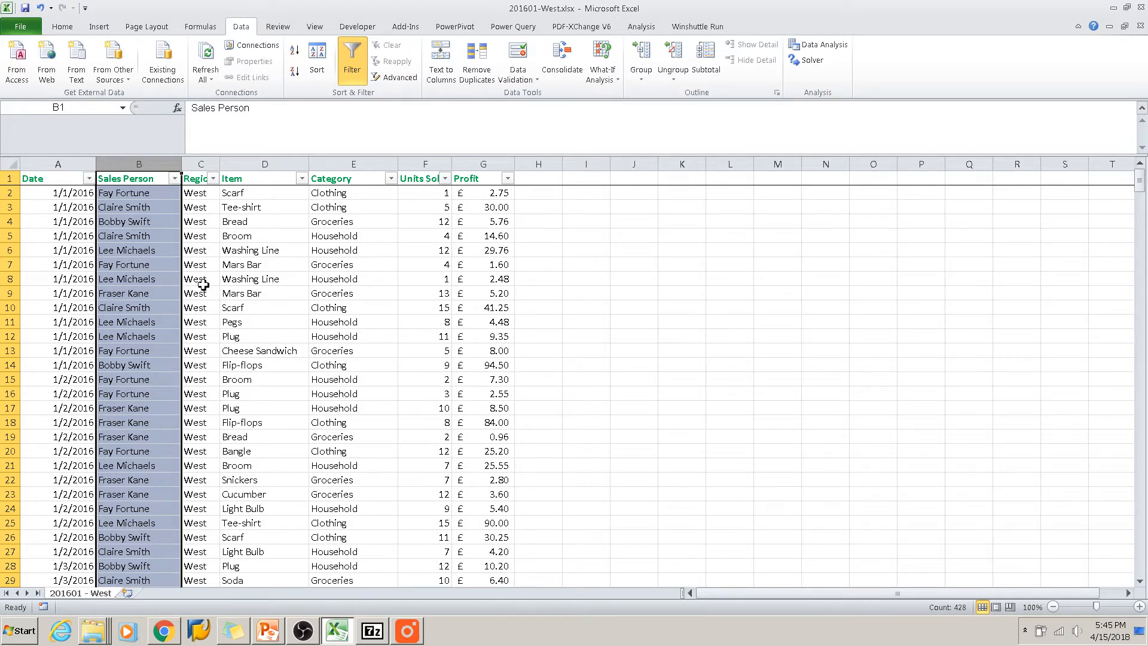
left_click_drag(123, 263, 159, 507)
left_click(147, 436)
key("ctrl+c")
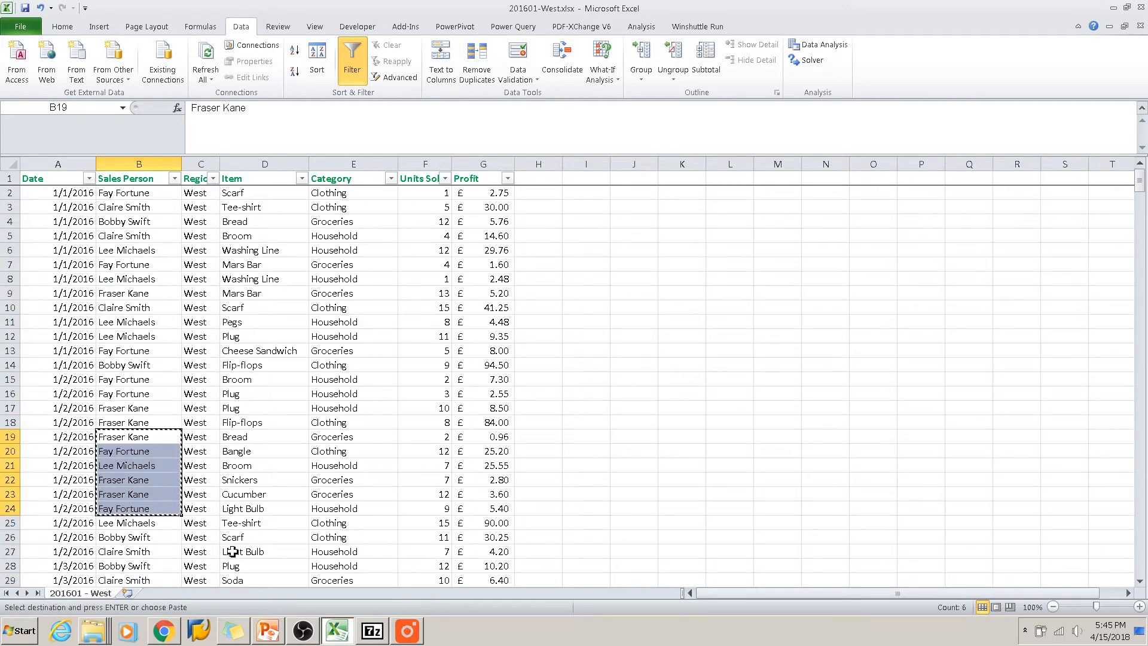
left_click(128, 593)
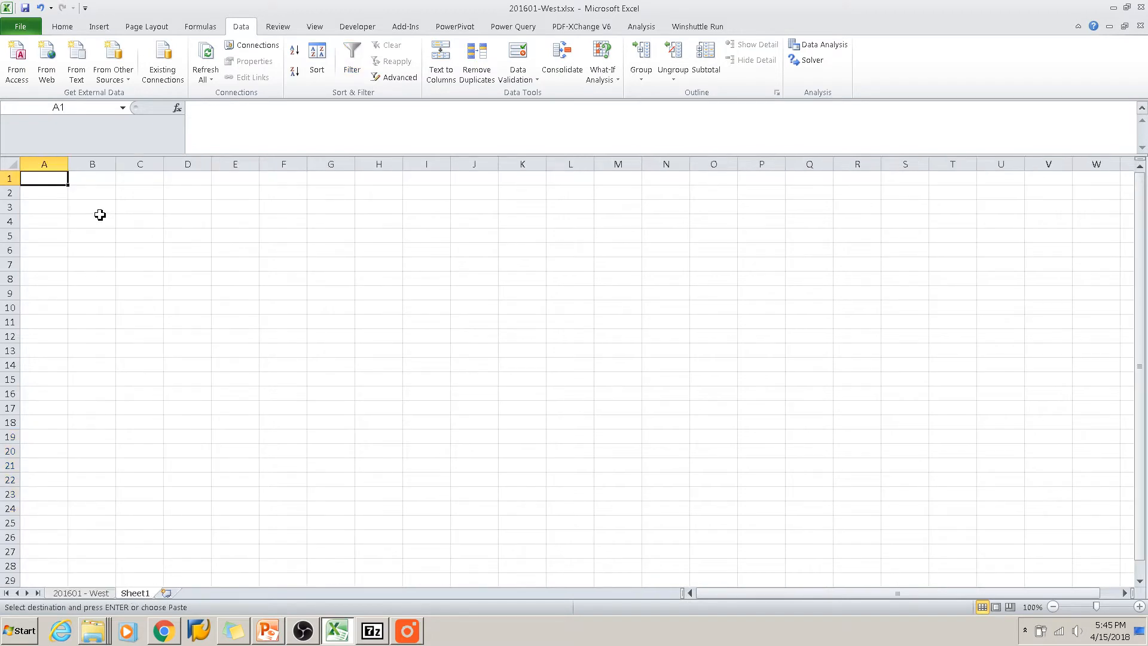
key("ctrl+v")
left_click(59, 302)
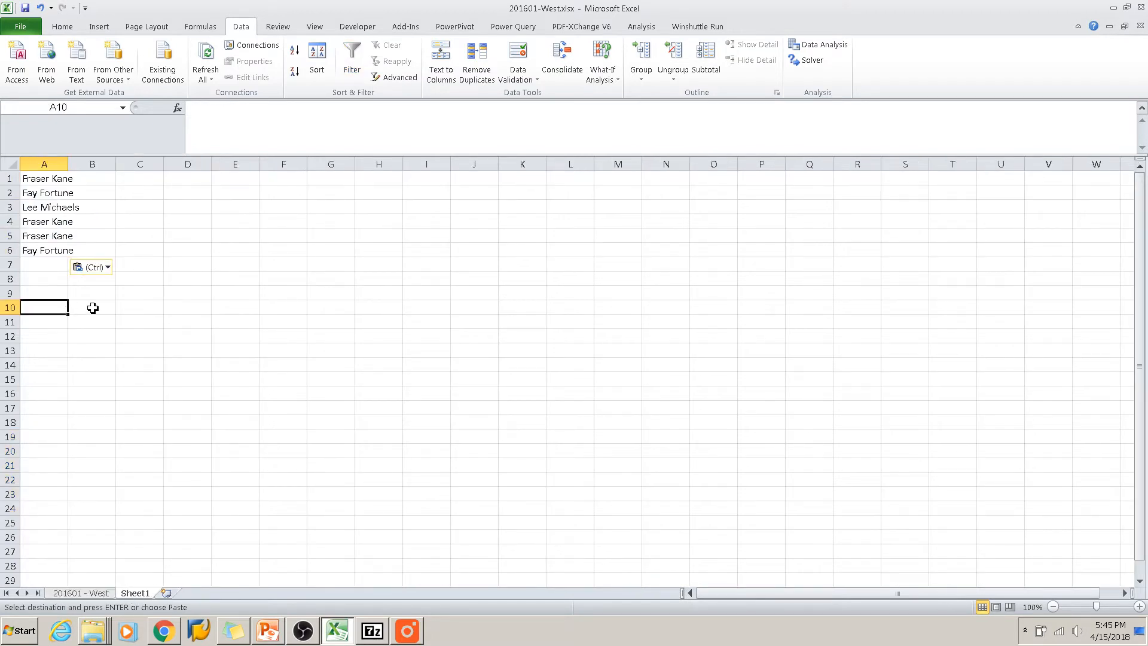
left_click_drag(70, 160, 71, 160)
double_click(71, 160)
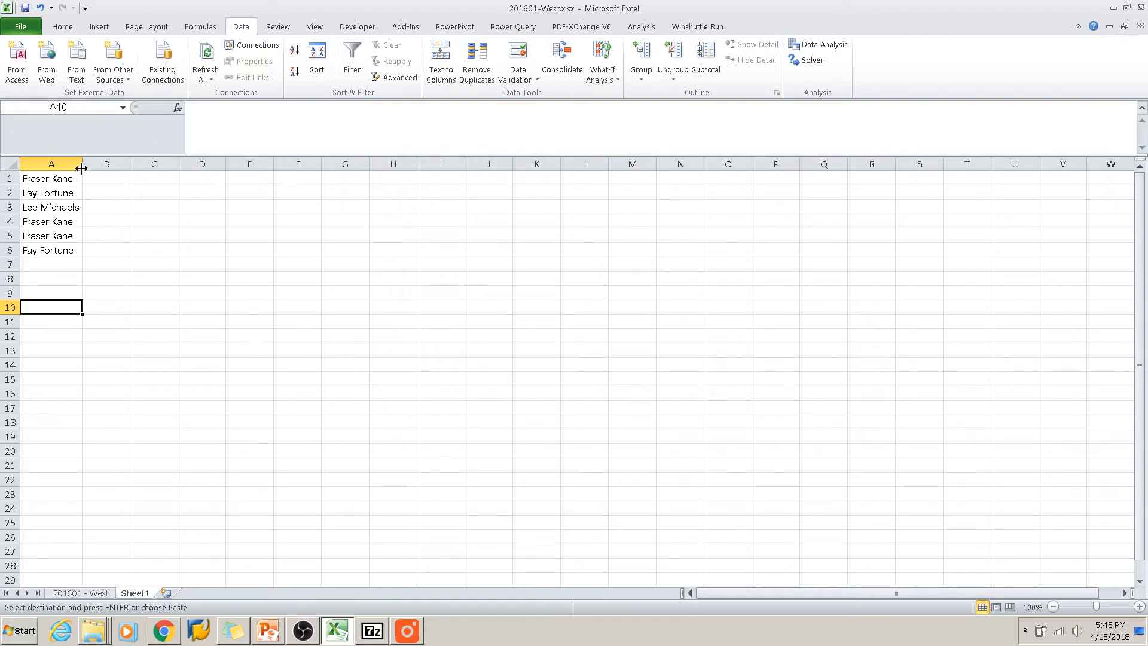
Shift the copied names in A1:A6 down one row so the list starts in A2.
left_click(45, 181)
left_click_drag(45, 181, 52, 250)
key("ctrl+c")
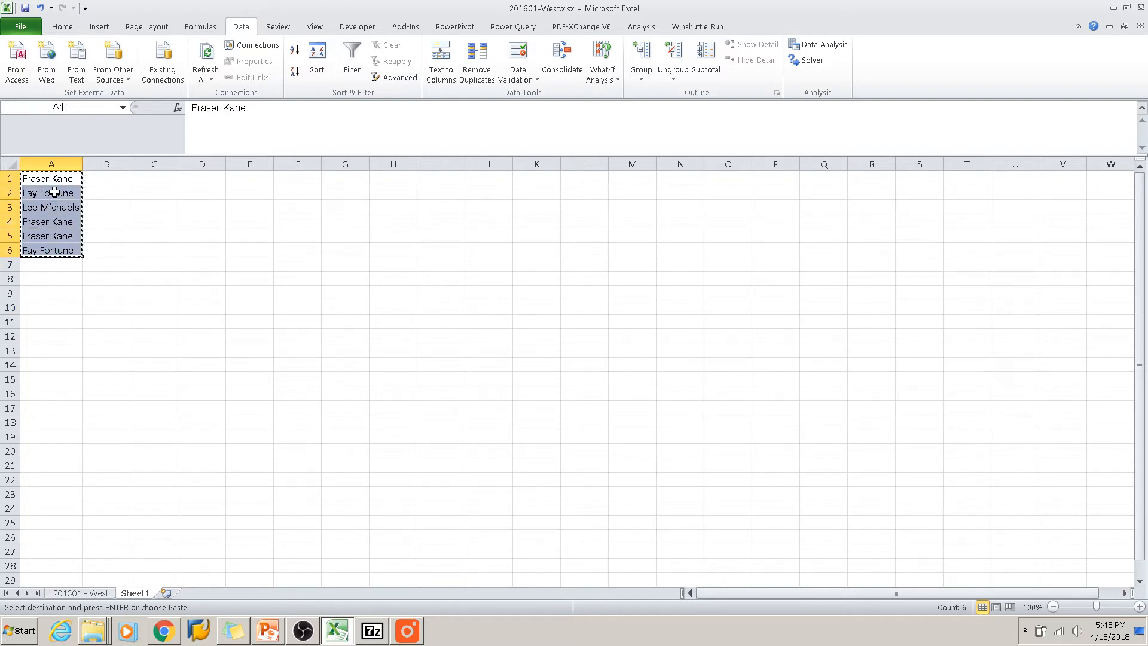
left_click(53, 192)
key("Return")
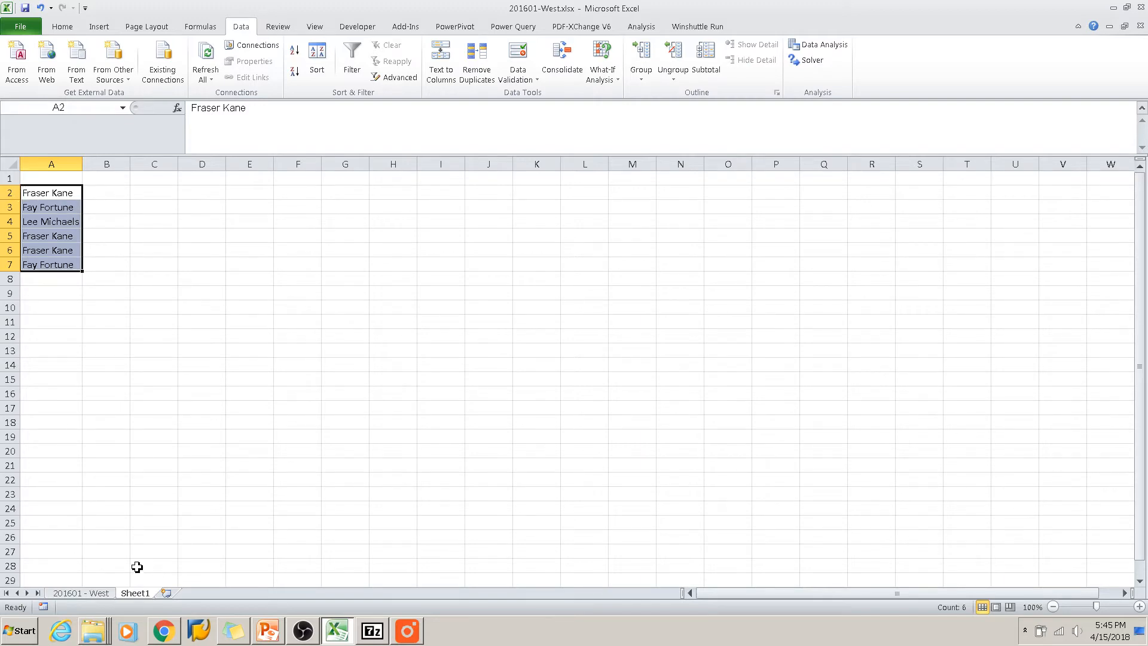
Copy the Sales Person header from the 201601 - West sheet into A1 of Sheet1.
left_click(90, 593)
left_click(138, 178)
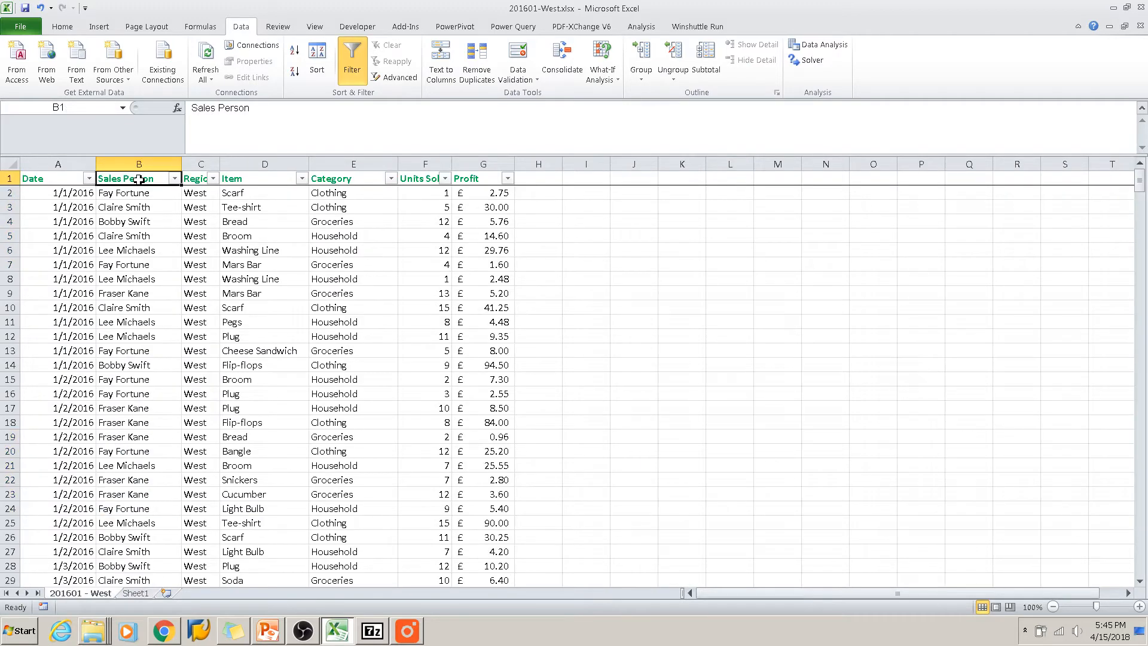
key("ctrl+c")
left_click(135, 593)
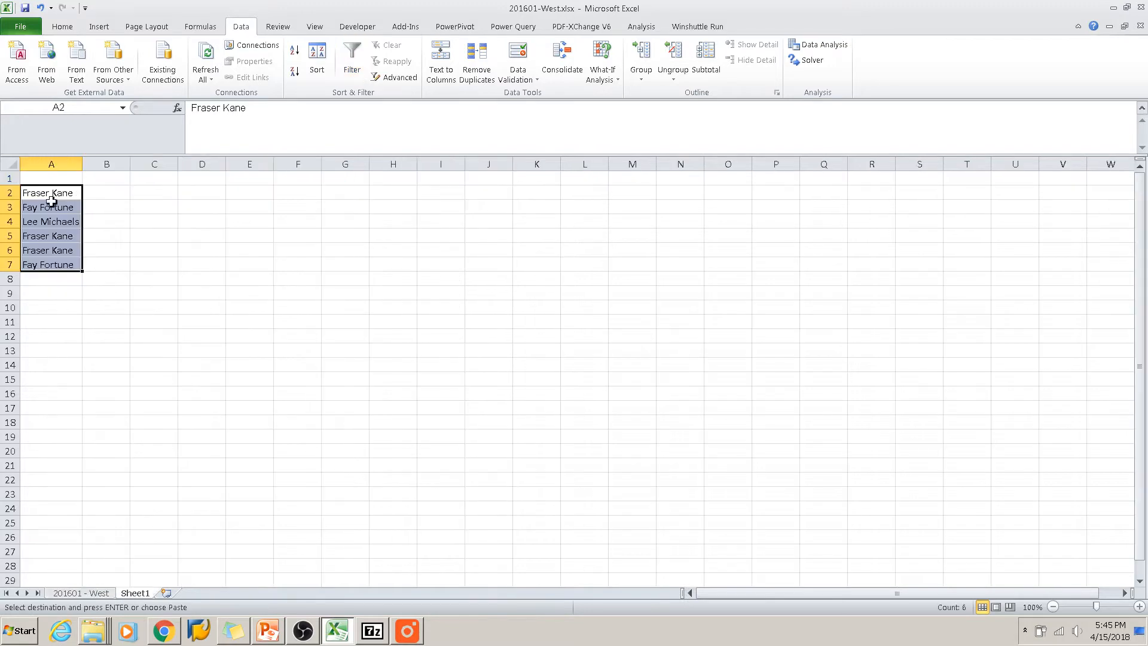
left_click(48, 179)
key("ctrl+v")
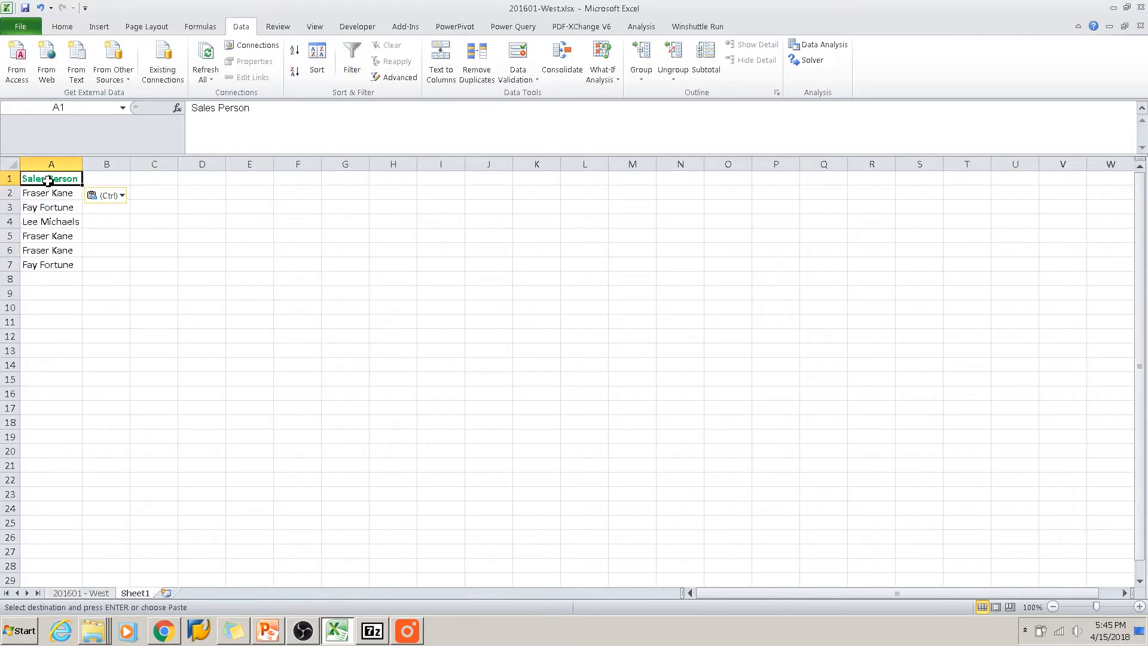
Copy the Region through Profit headers (C1:G1) from the 201601 - West sheet into Sheet1 starting at B1.
left_click(97, 594)
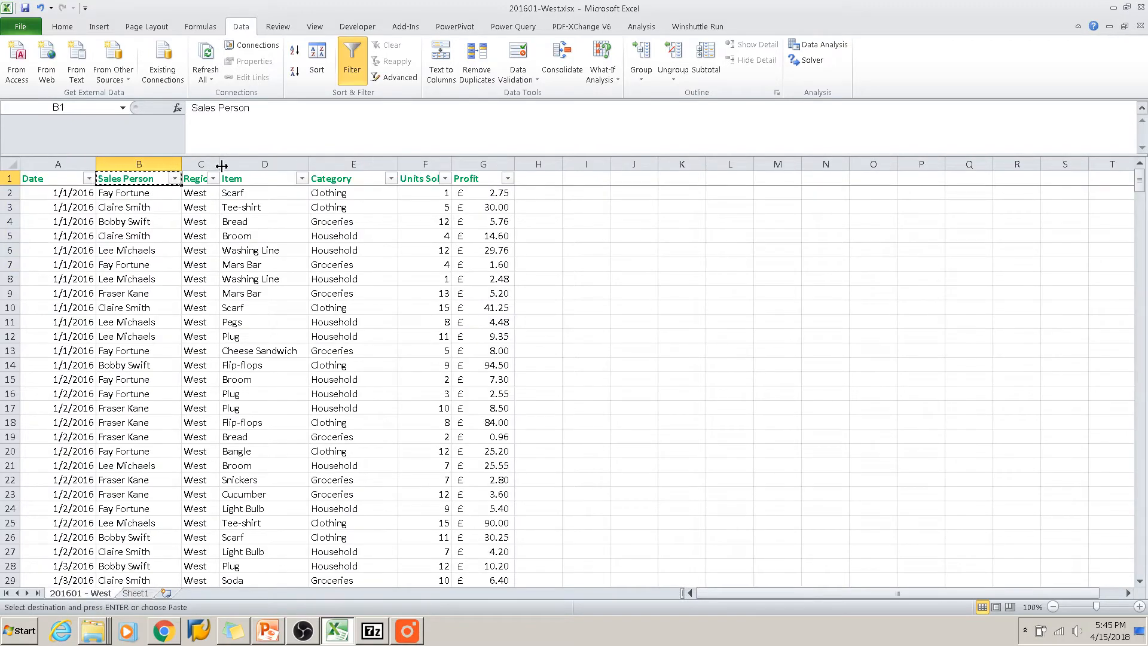
left_click_drag(198, 179, 460, 190)
key("ctrl+c")
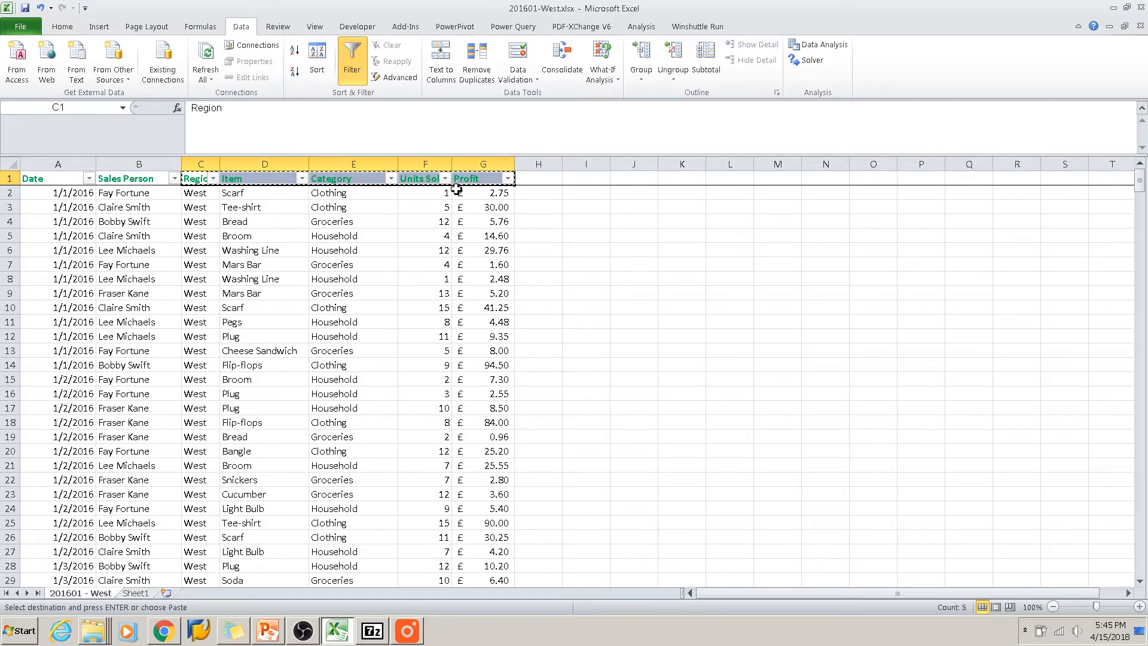
left_click(142, 595)
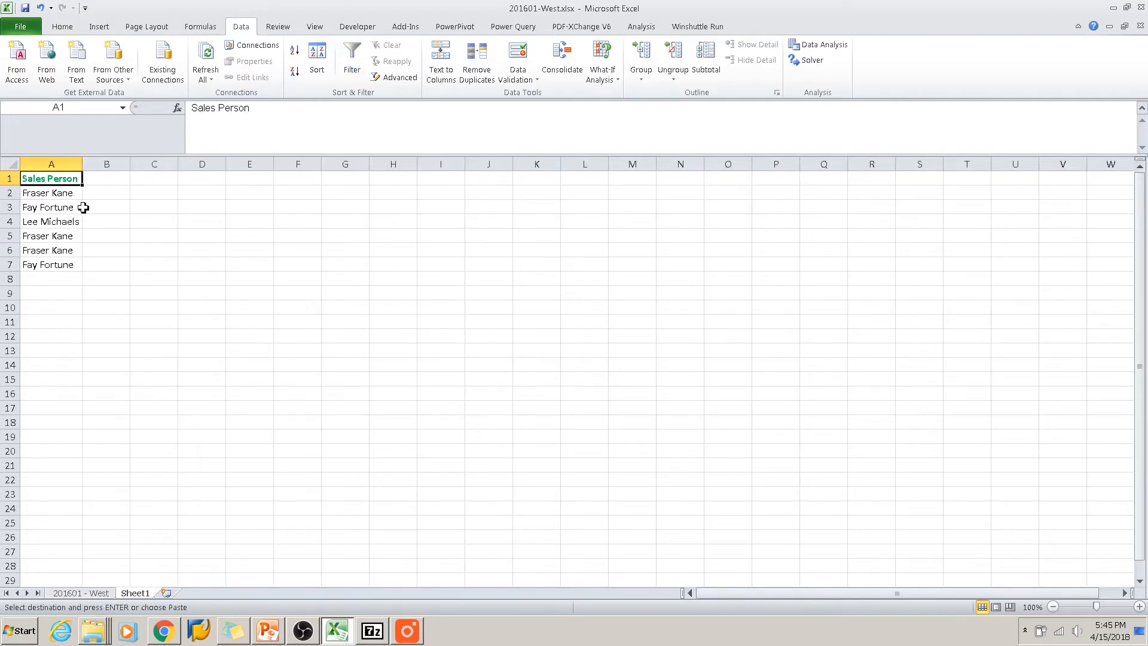
left_click(91, 178)
key("ctrl+v")
left_click(100, 191)
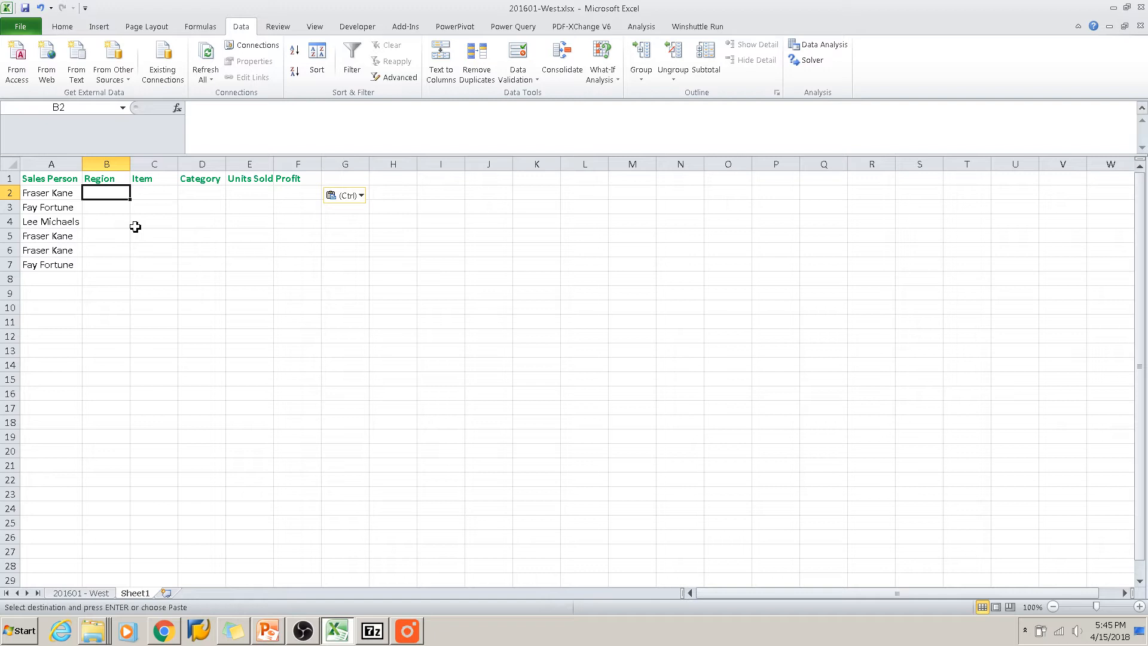
Try to build a VLOOKUP in B2 with lookup value A2 and columns B:C of the 201601 - West sheet as table array.
type("=")
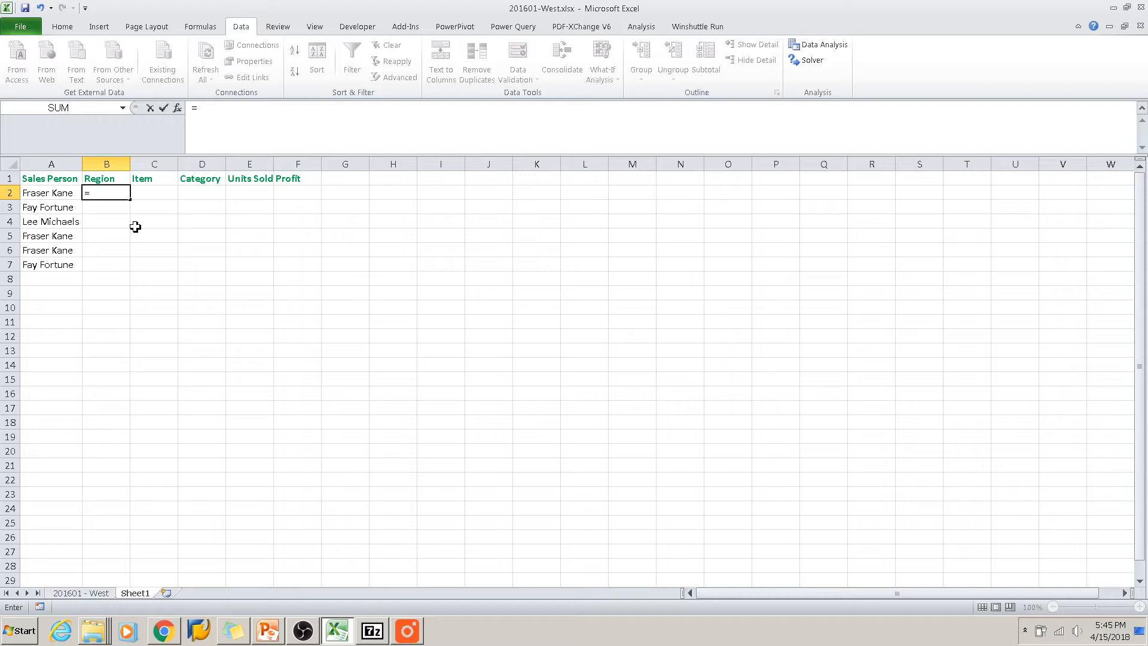
type("VLOOK")
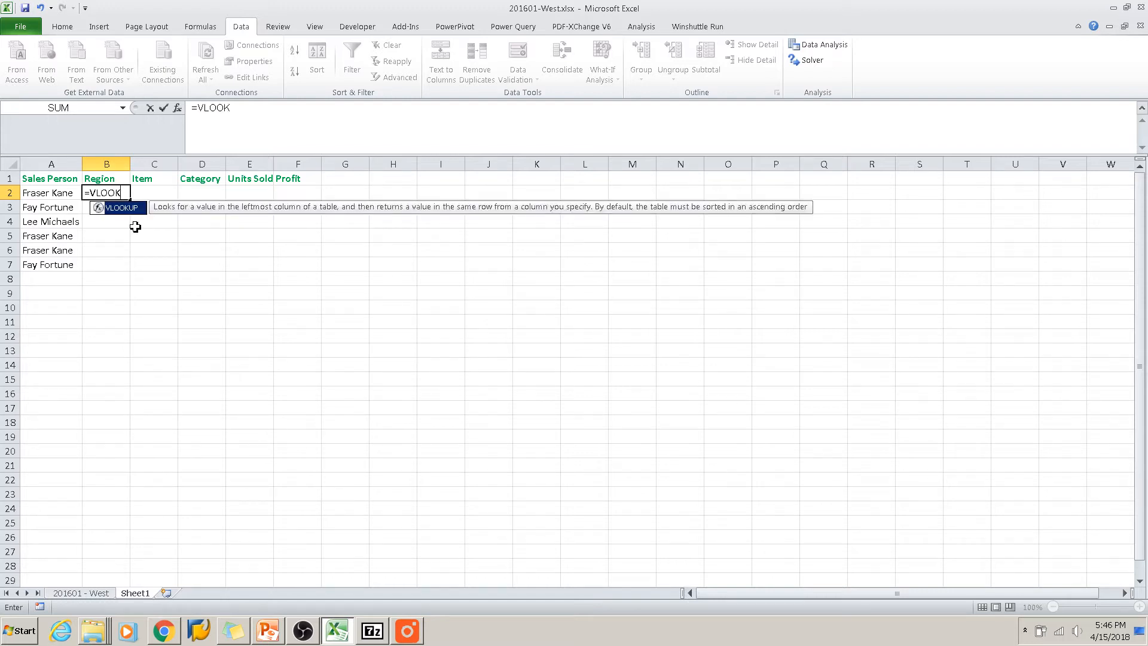
type("UP(")
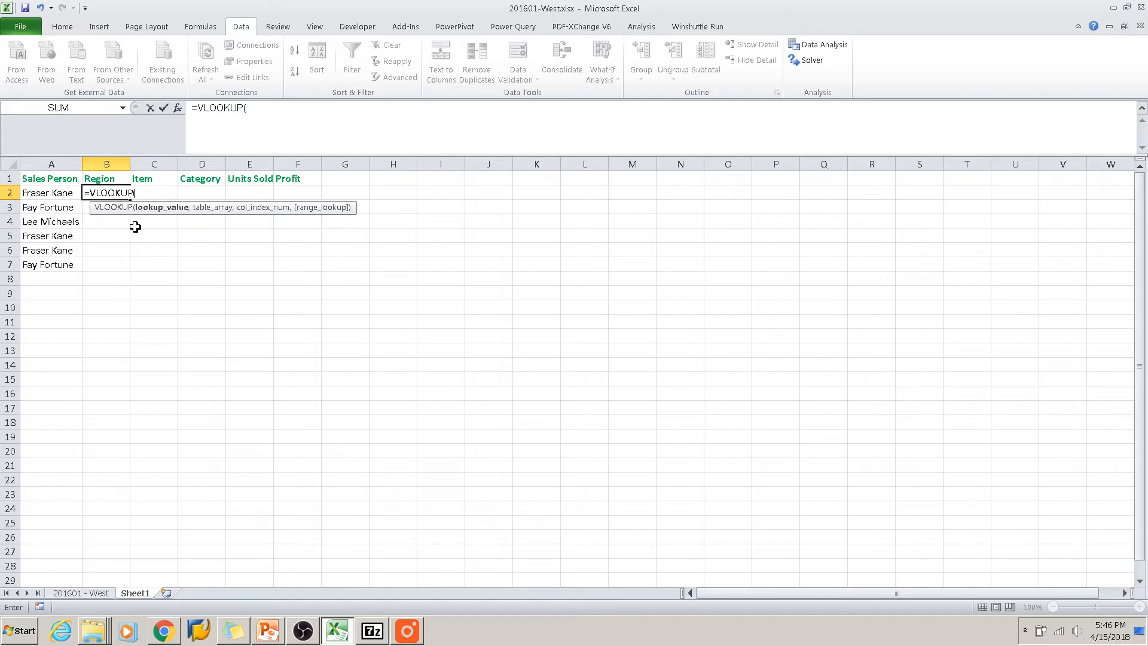
left_click(39, 194)
type(",")
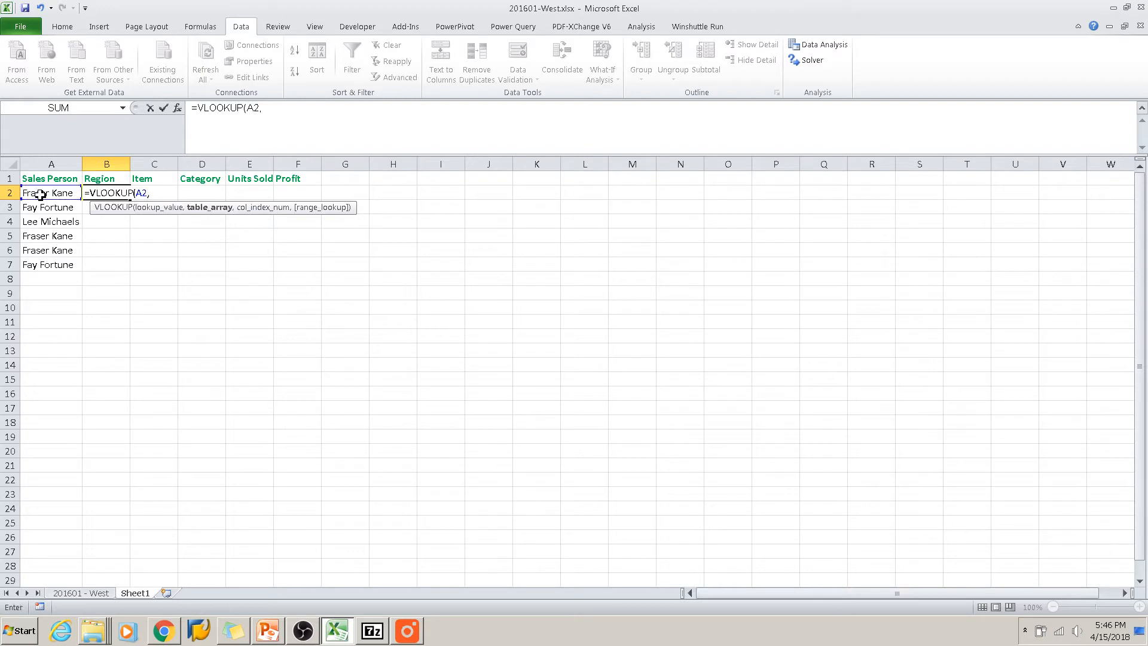
left_click(80, 593)
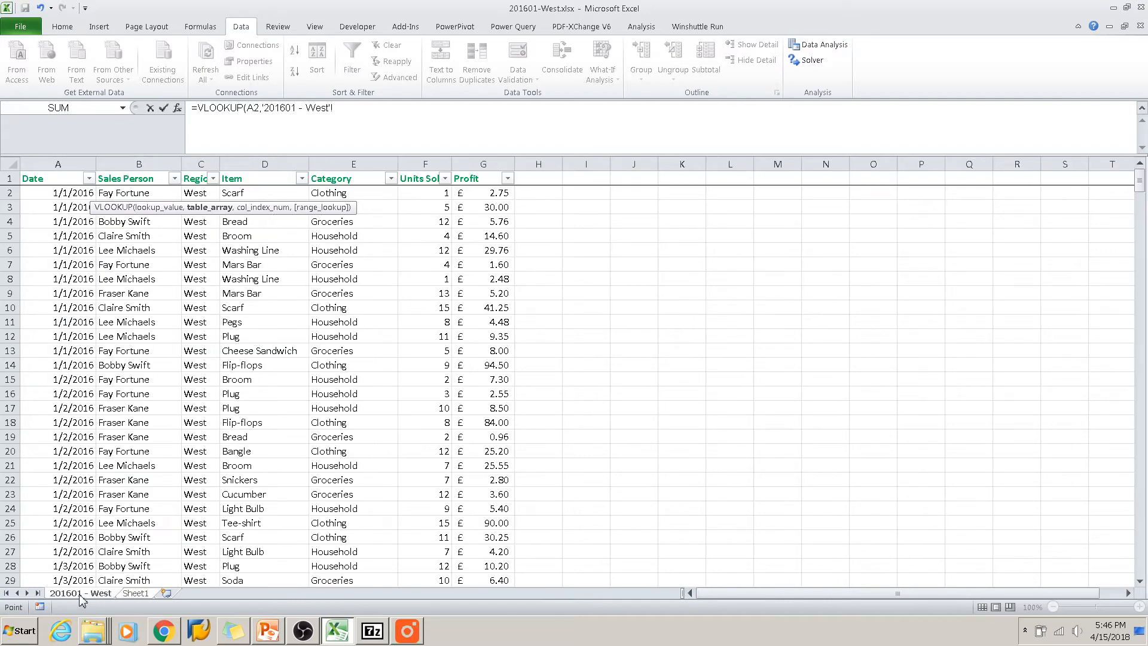
left_click(137, 164)
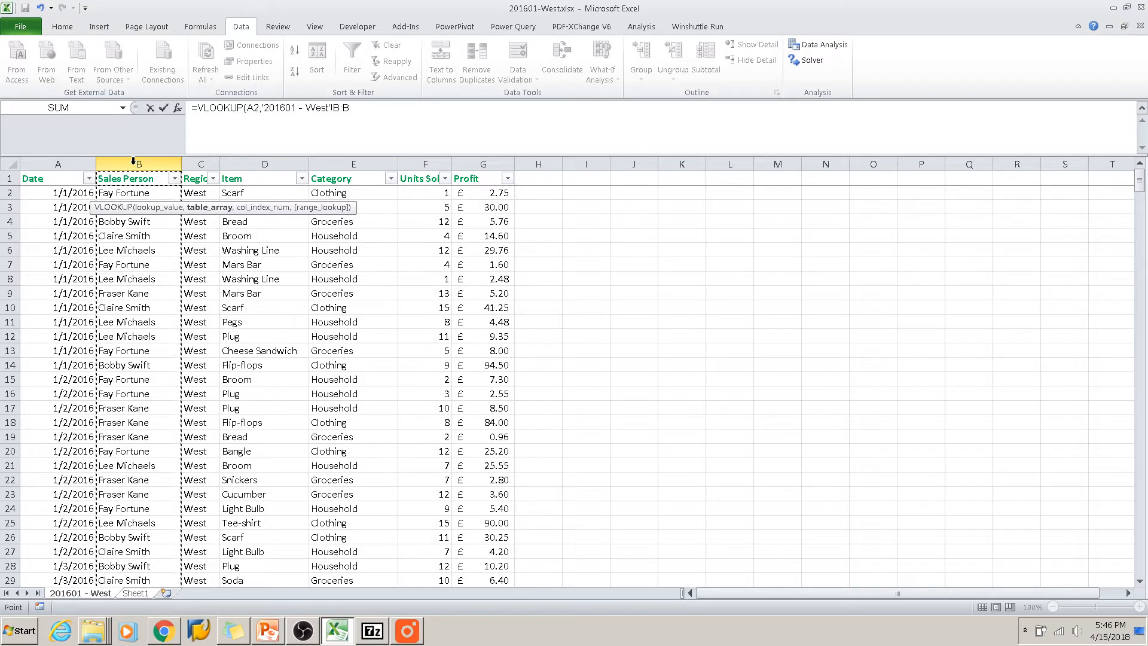
left_click_drag(174, 161, 216, 161)
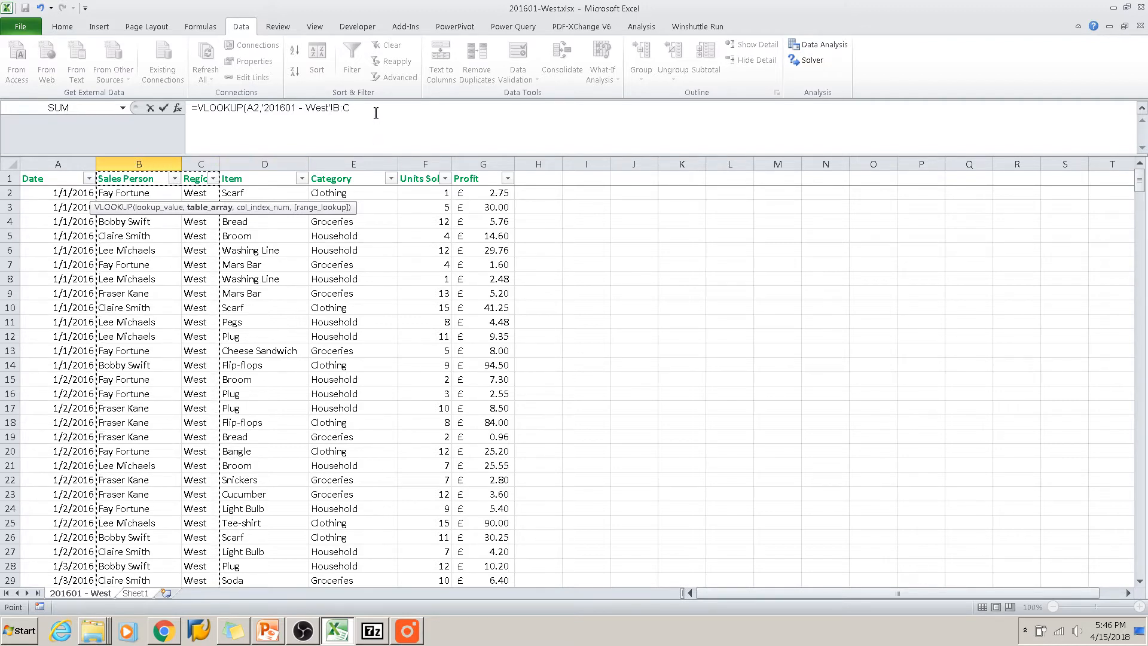
left_click(375, 109)
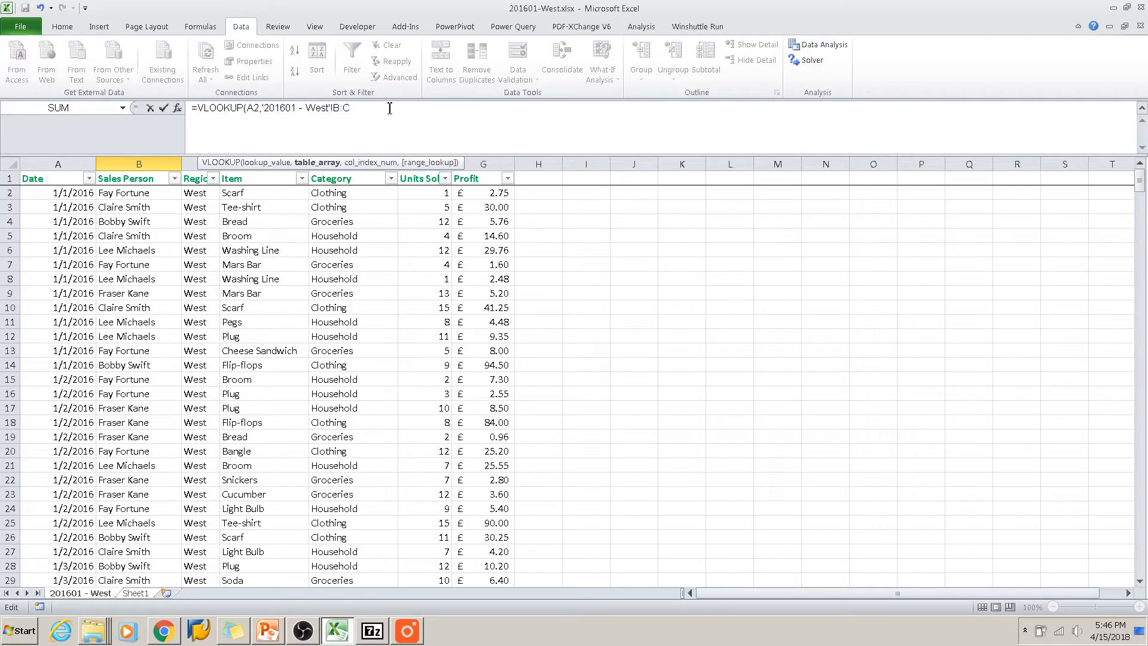
type(",")
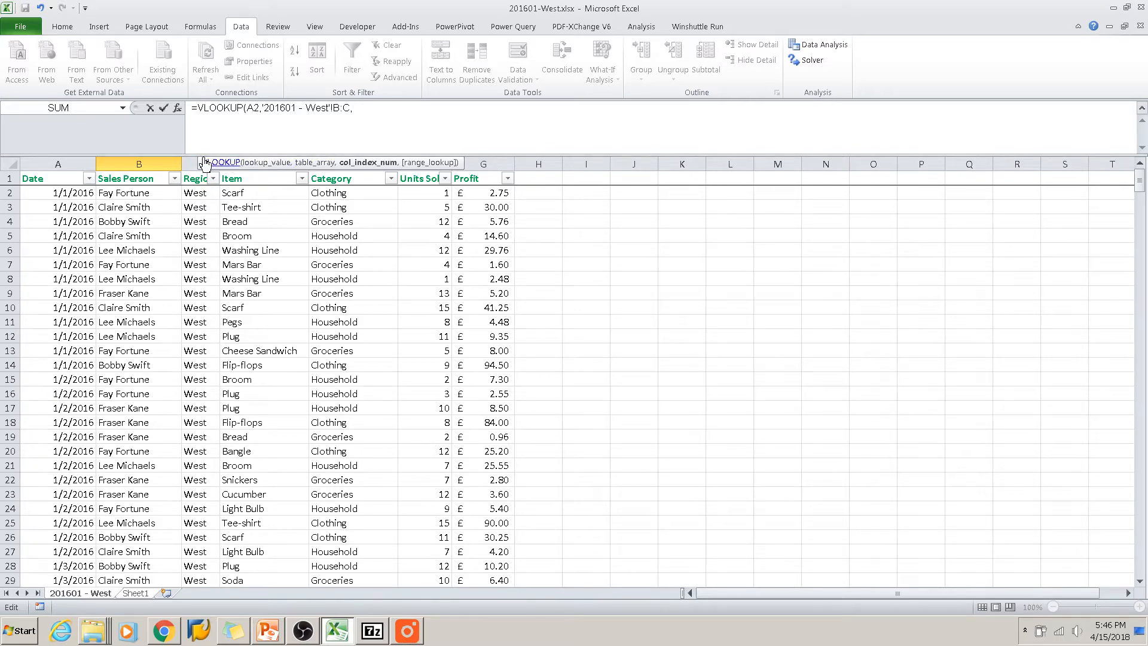
Move the function hint aside, dismiss the help window, and try columns B:C of 201601 - West as the formula's column index argument.
left_click_drag(454, 164, 829, 220)
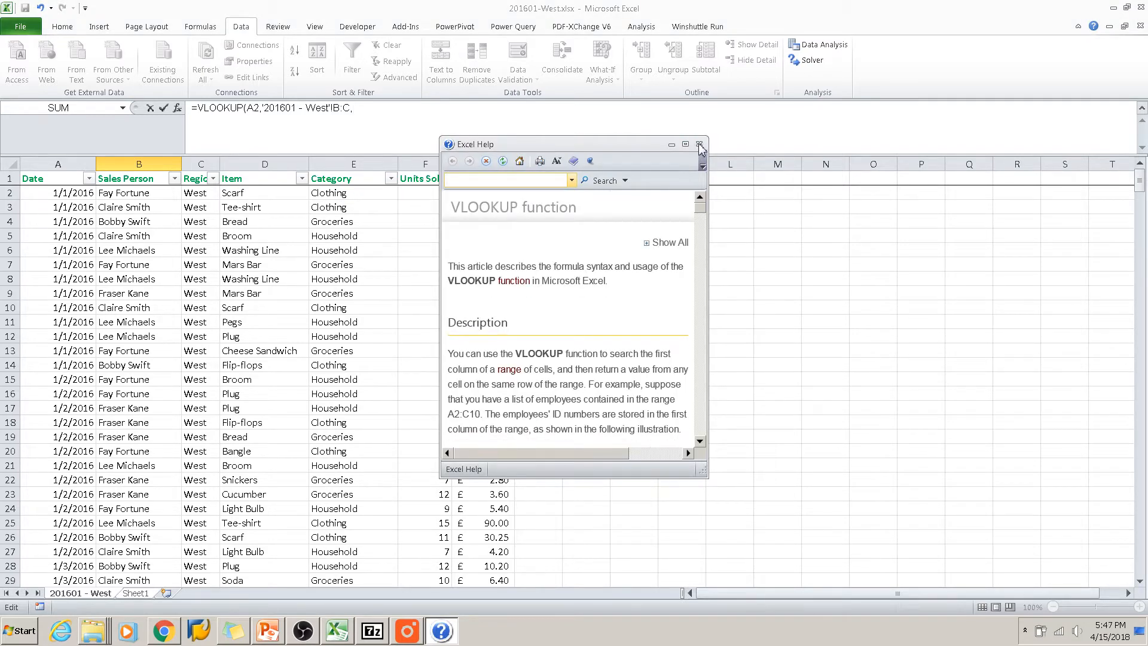
left_click(698, 144)
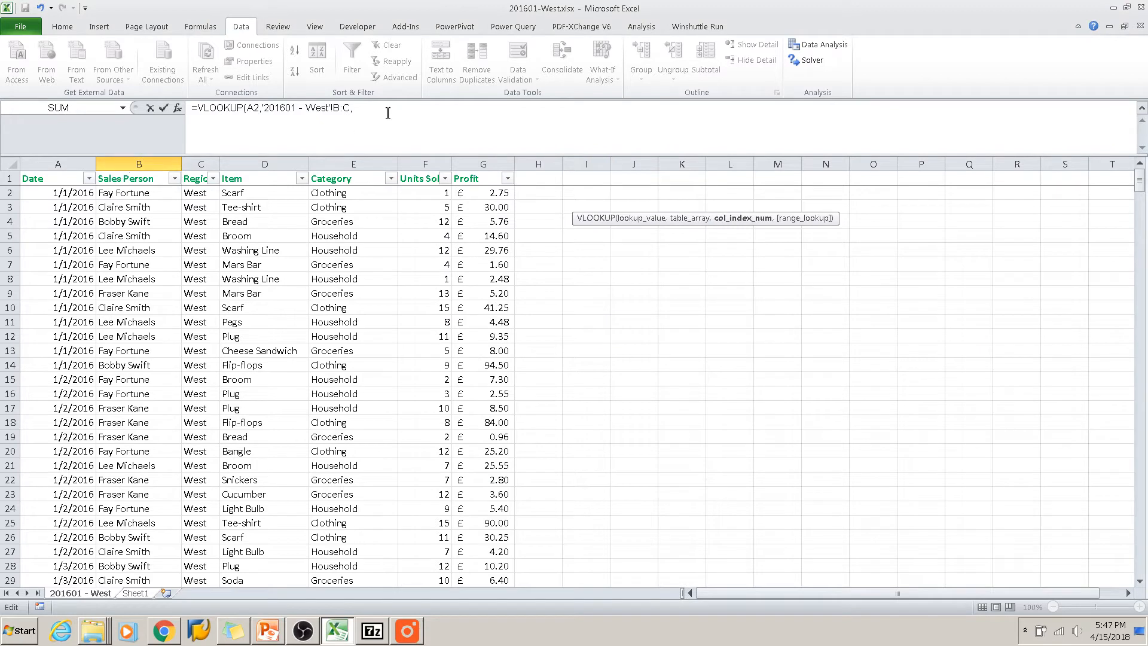
left_click(141, 156)
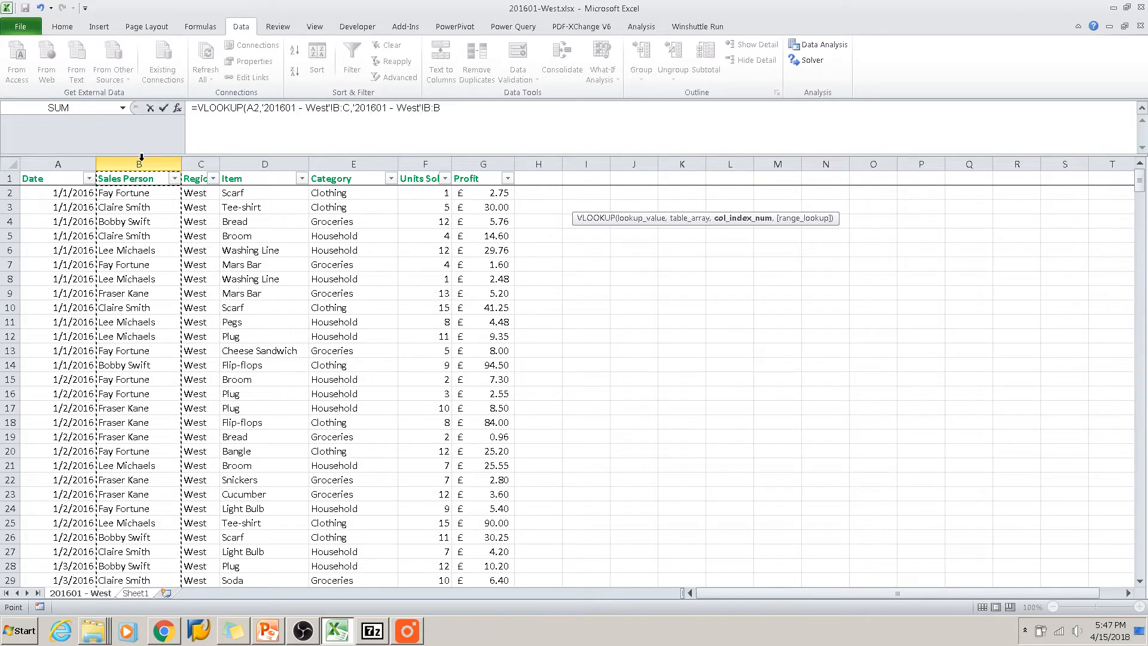
left_click_drag(141, 156, 203, 156)
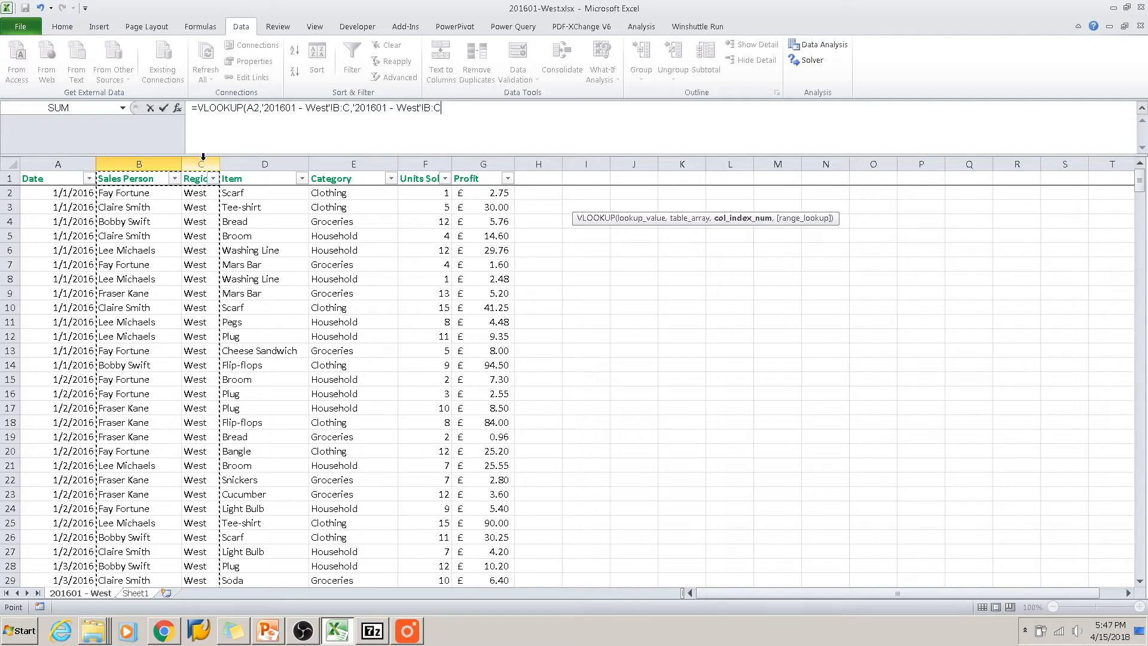
type(",")
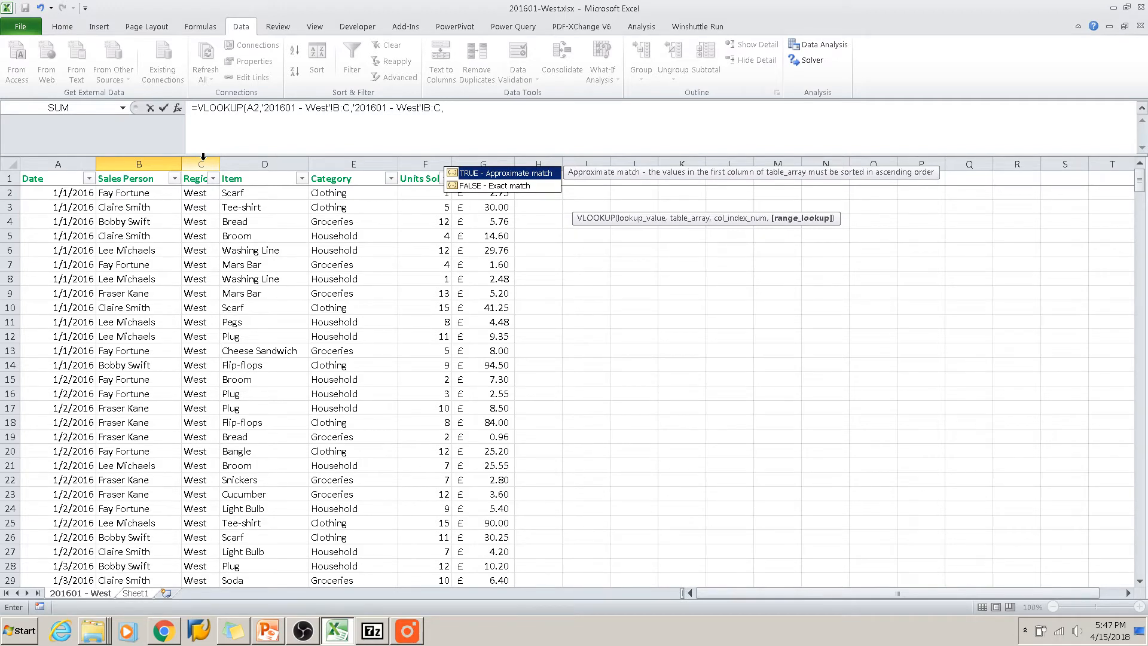
Erase the unfinished VLOOKUP formula being edited for B2.
key("BackSpace")
key("BackSpace")
key("BackSpace")
key("BackSpace")
key("BackSpace")
key("BackSpace")
key("BackSpace")
key("BackSpace")
key("BackSpace")
key("BackSpace")
key("BackSpace")
key("BackSpace")
key("BackSpace")
key("BackSpace")
key("BackSpace")
key("BackSpace")
key("BackSpace")
key("BackSpace")
key("BackSpace")
key("BackSpace")
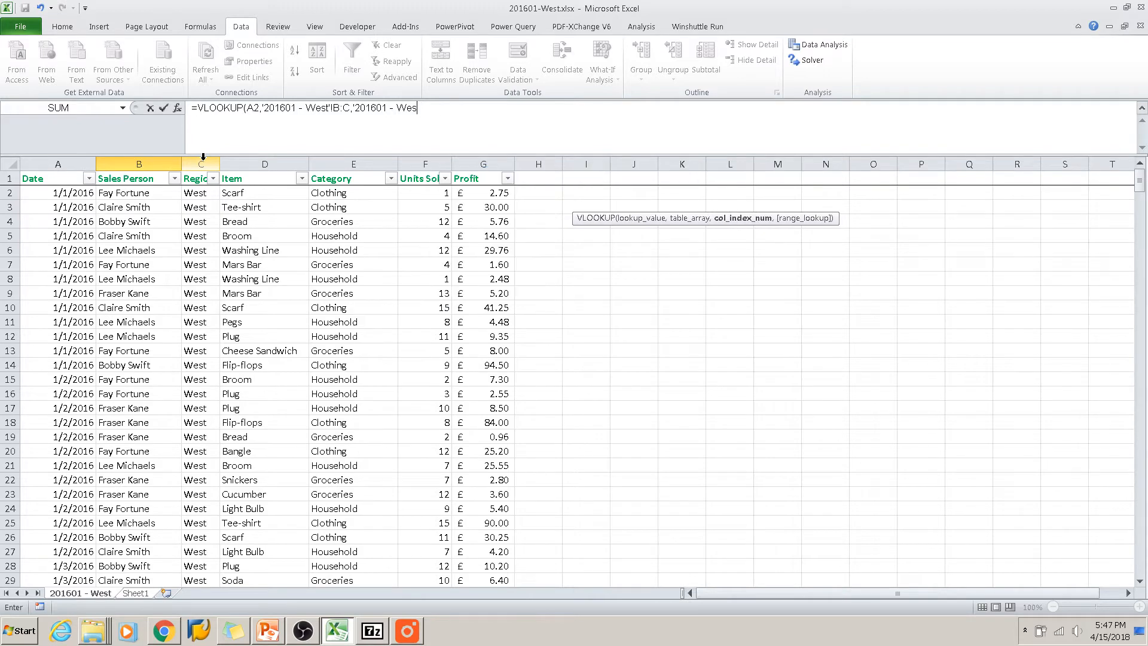
key("BackSpace")
key("BackSpace")
key("BackSpace")
key("BackSpace")
key("BackSpace")
key("BackSpace")
key("BackSpace")
key("BackSpace")
key("BackSpace")
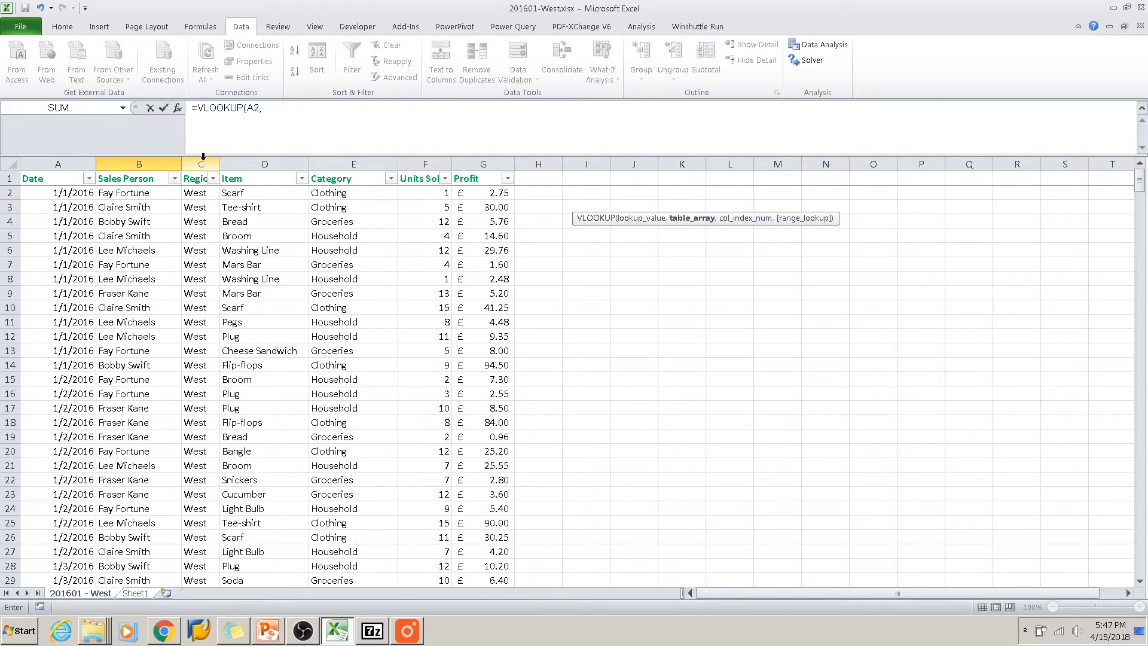
key("BackSpace")
key("BackSpace")
key("BackSpace")
key("BackSpace")
key("BackSpace")
key("BackSpace")
key("BackSpace")
key("BackSpace")
key("BackSpace")
key("BackSpace")
key("BackSpace")
key("BackSpace")
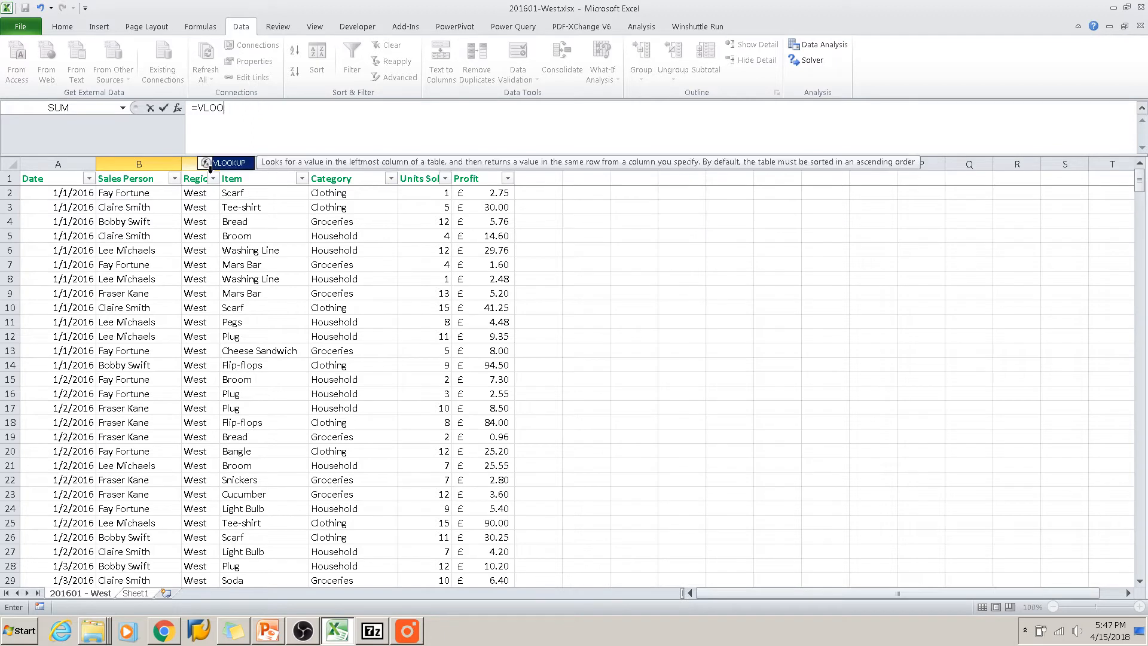
Enter a VLOOKUP in B2 of Sheet1 with lookup value Sheet1!A2, table array '201601 - West'!B:C, column index 2 and range lookup 0.
type("=")
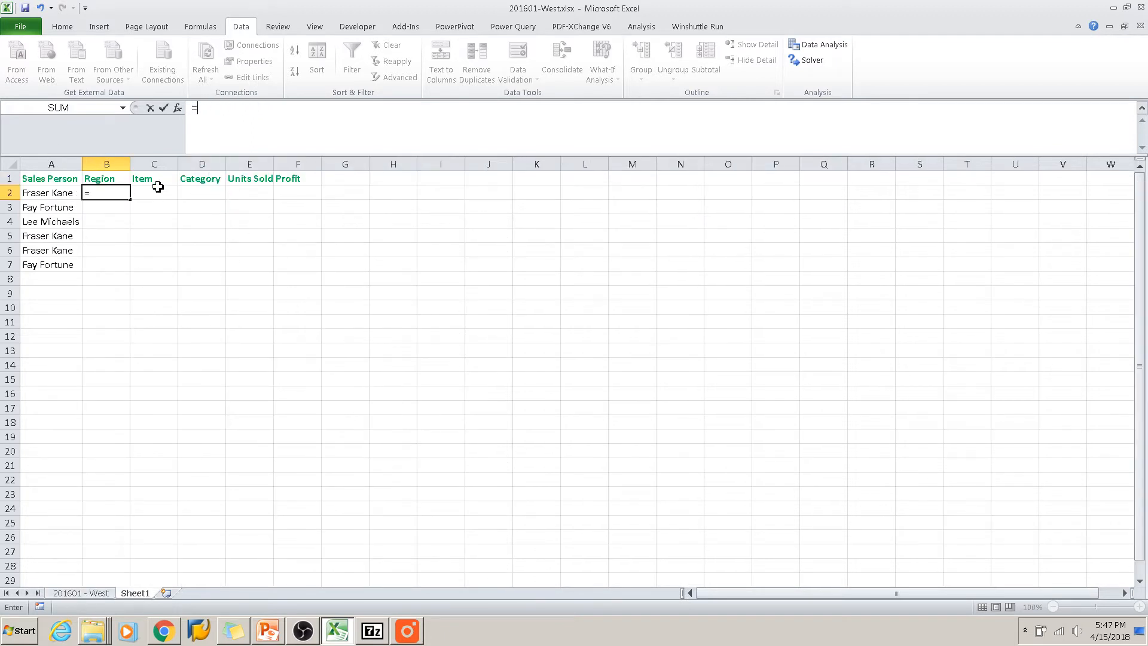
type("VLOOK")
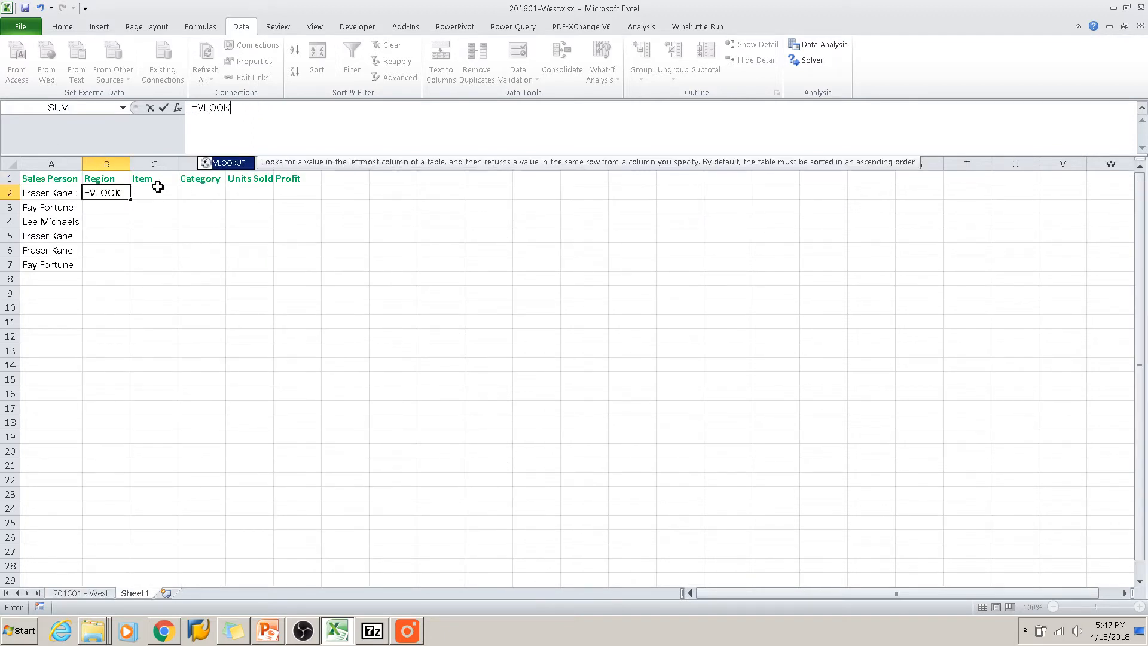
type("UP(Sheet1!A2")
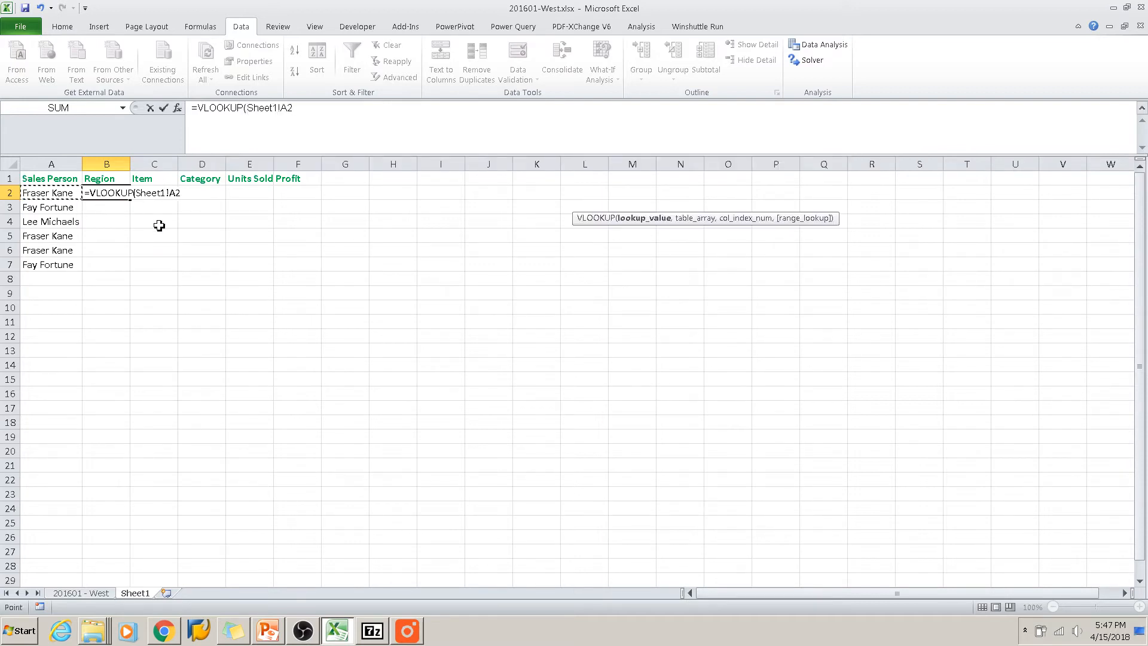
type(",")
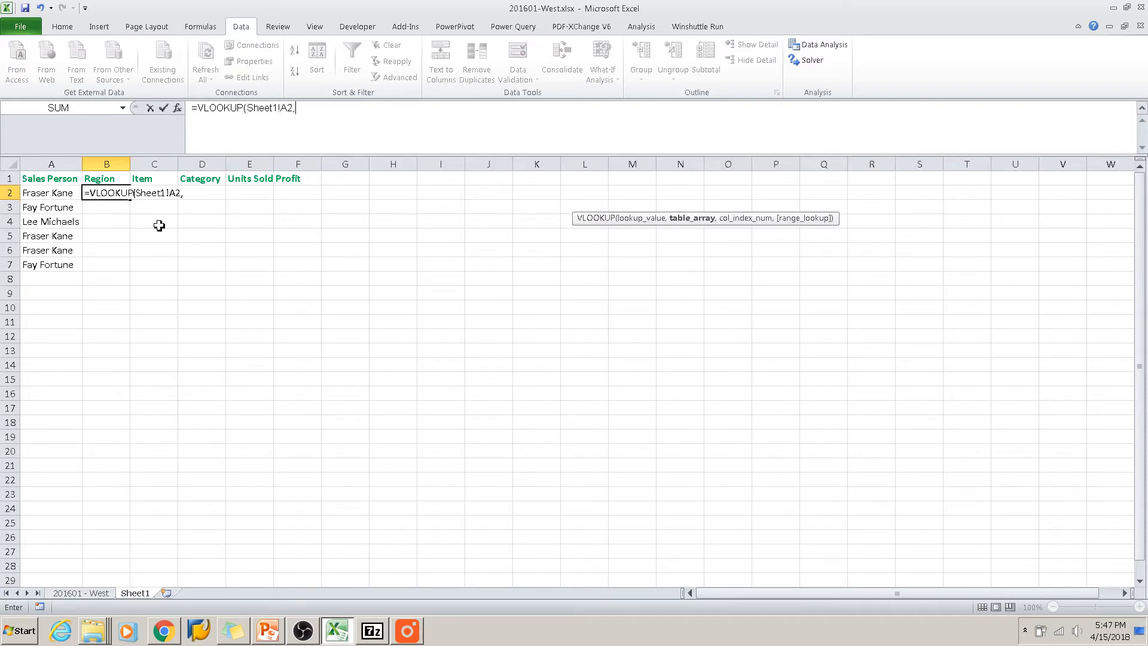
left_click(71, 595)
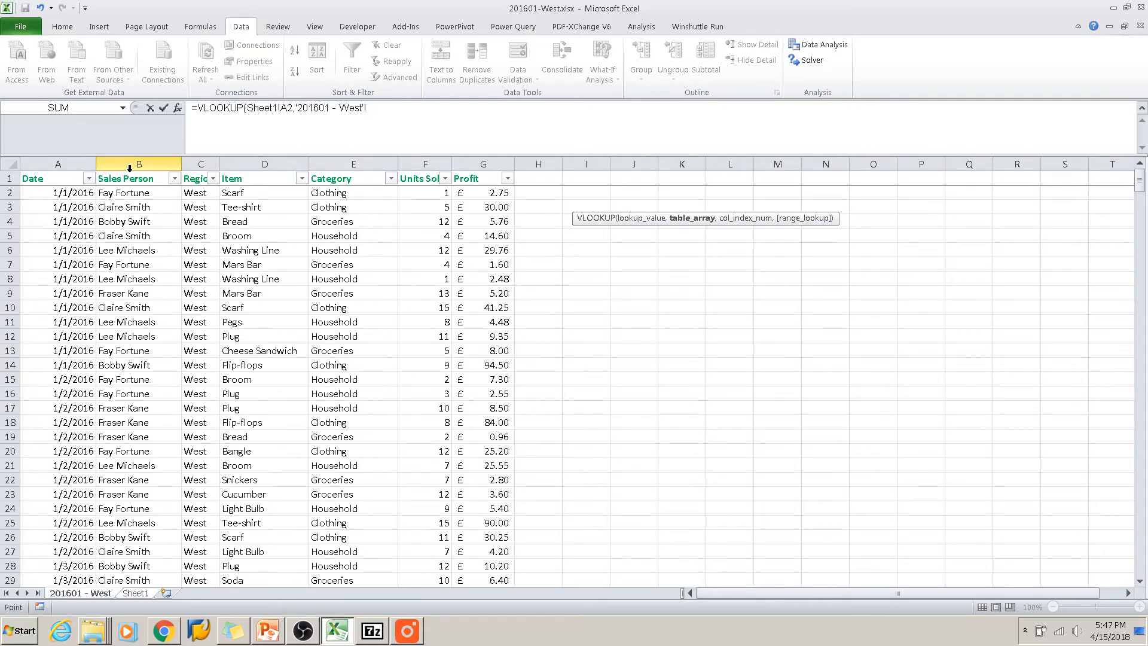
left_click_drag(127, 164, 203, 164)
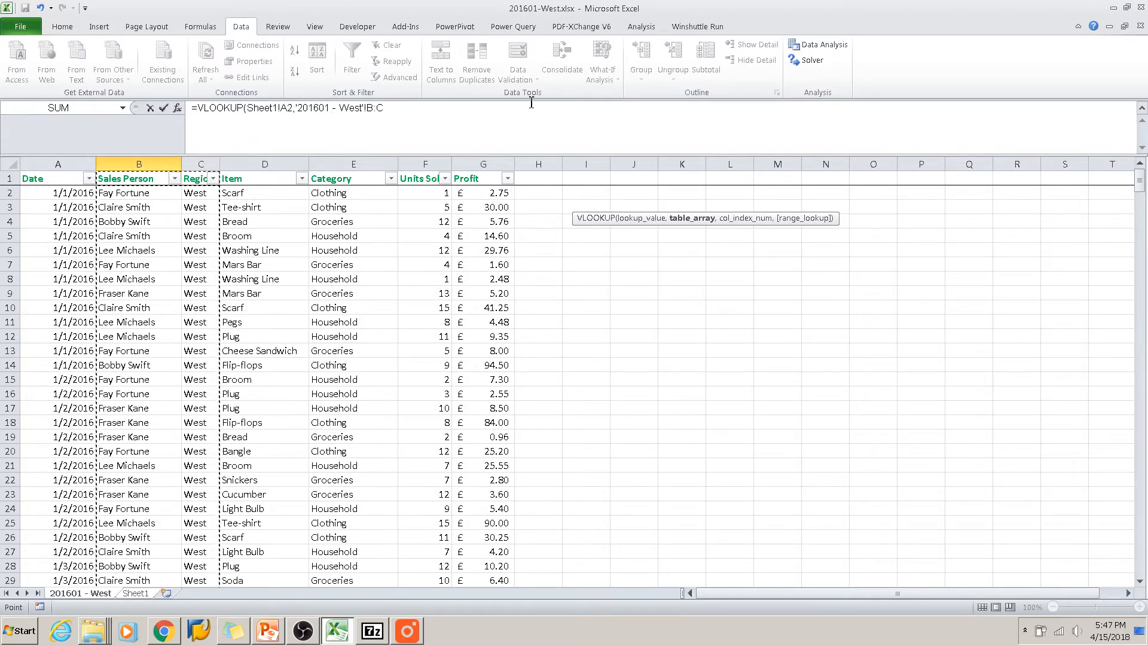
type(",")
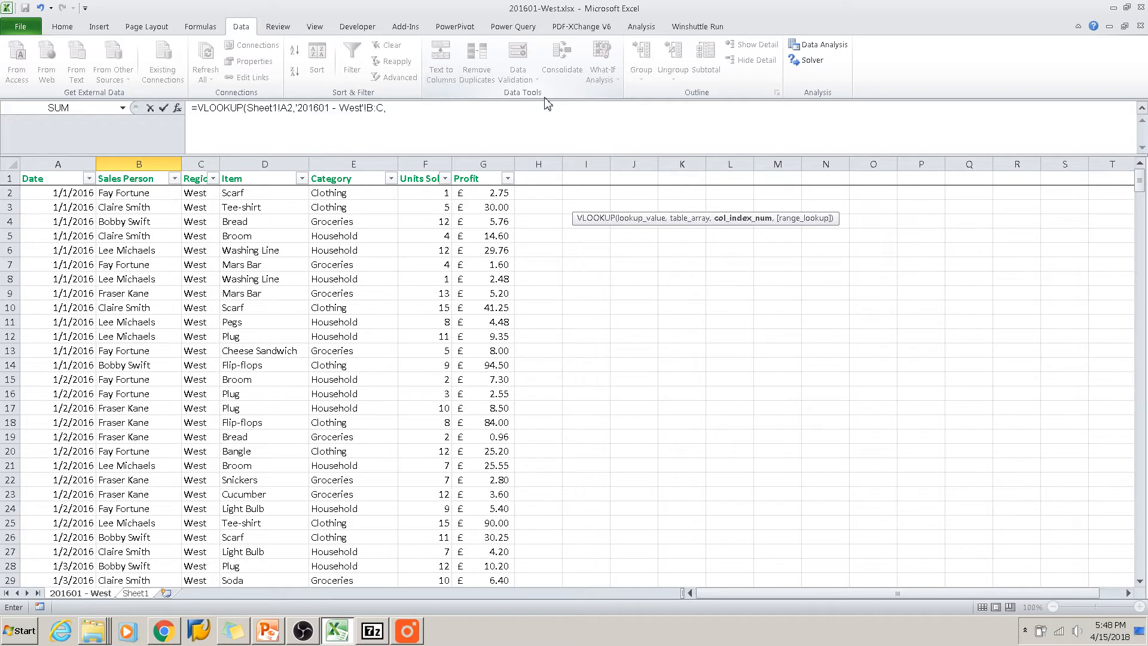
type("2,")
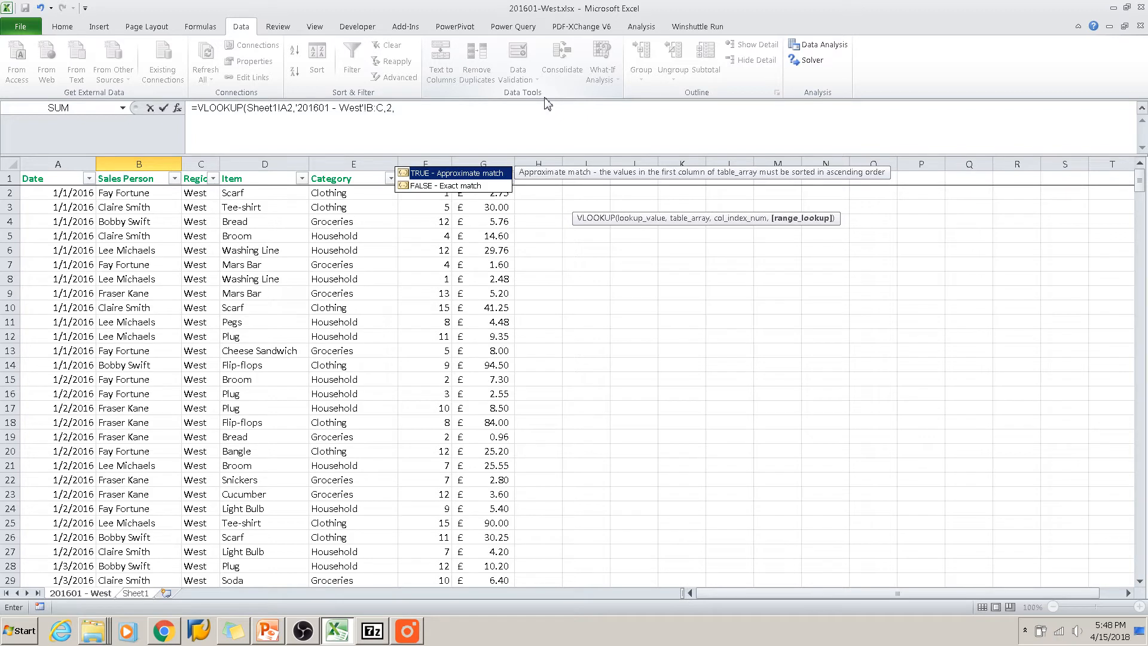
type("0")
type(")")
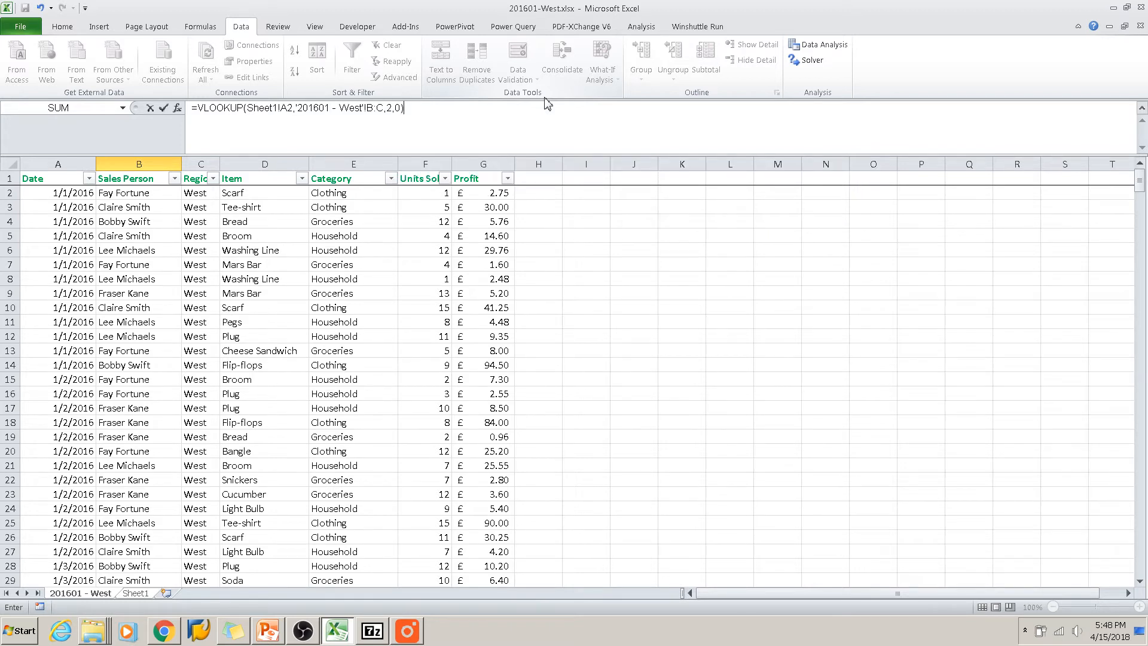
key("Return")
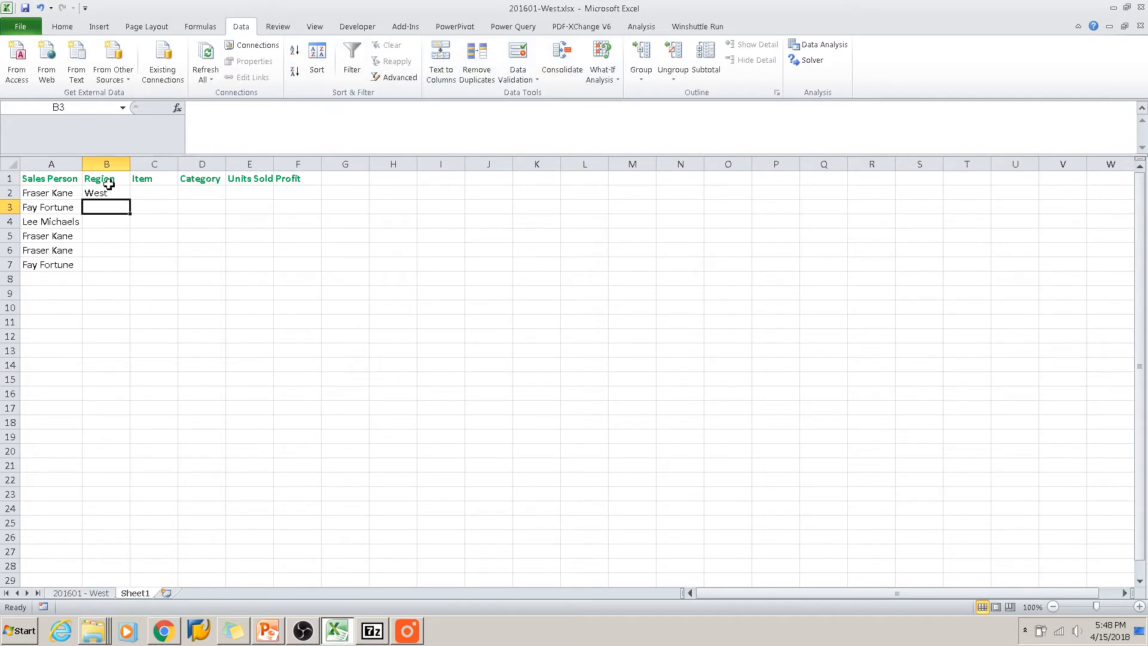
Enter a VLOOKUP in C2 with lookup value A2, table array '201601 - West'!B:D, column index 3 and FALSE for an exact match.
left_click(147, 192)
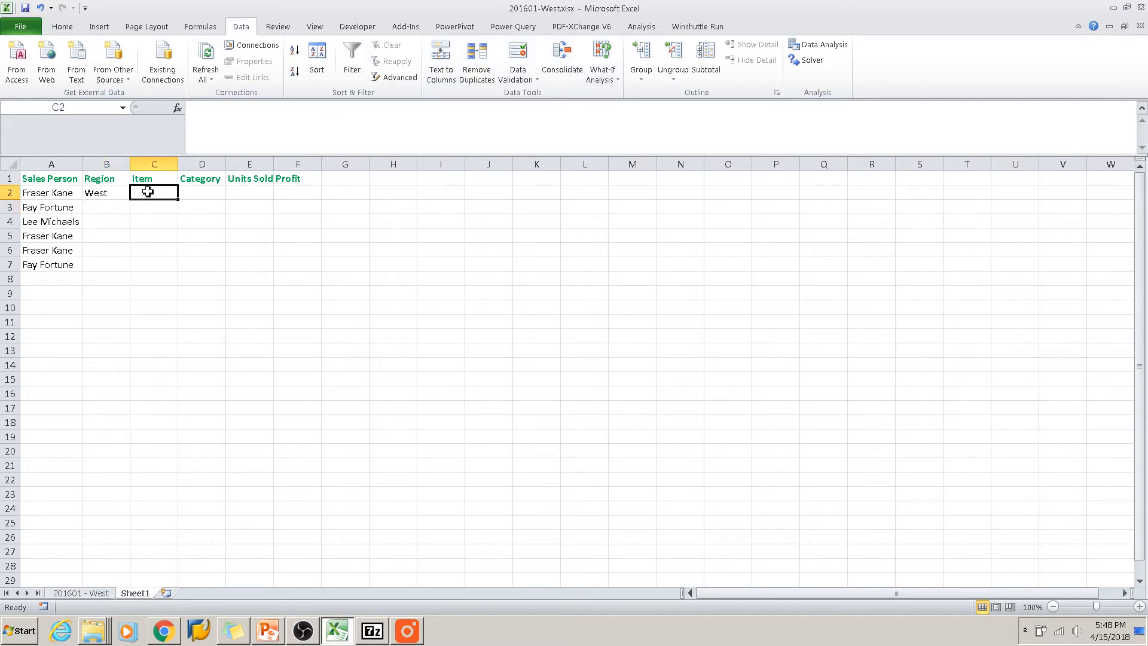
type("=")
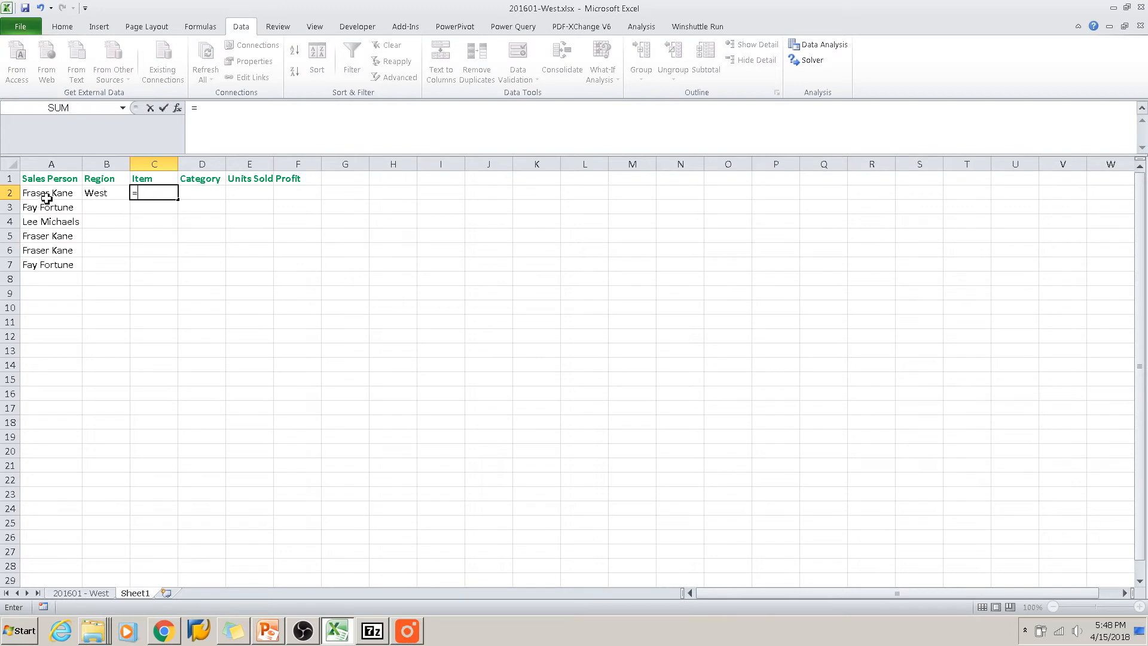
type("VLOOKUP(")
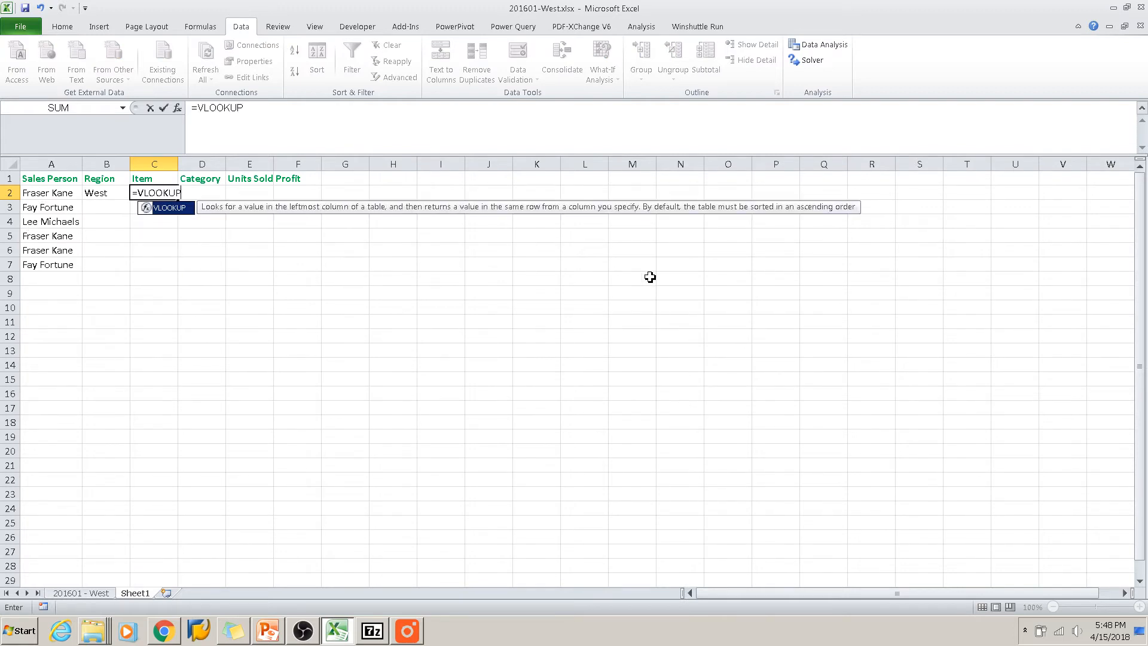
left_click(36, 194)
type(",")
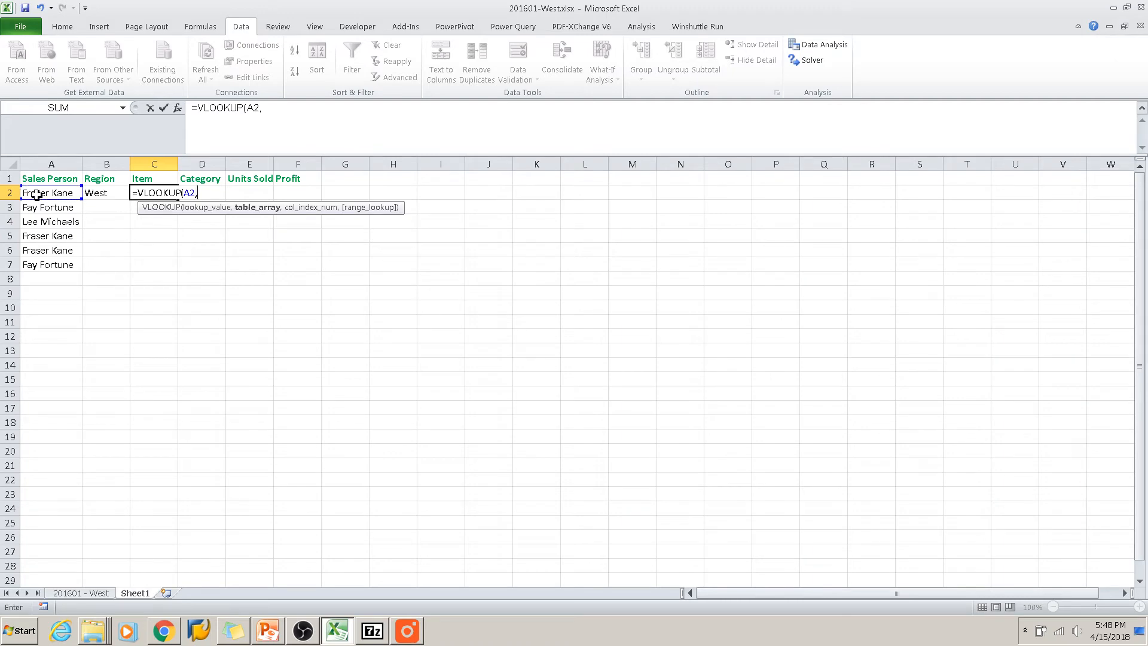
left_click(77, 593)
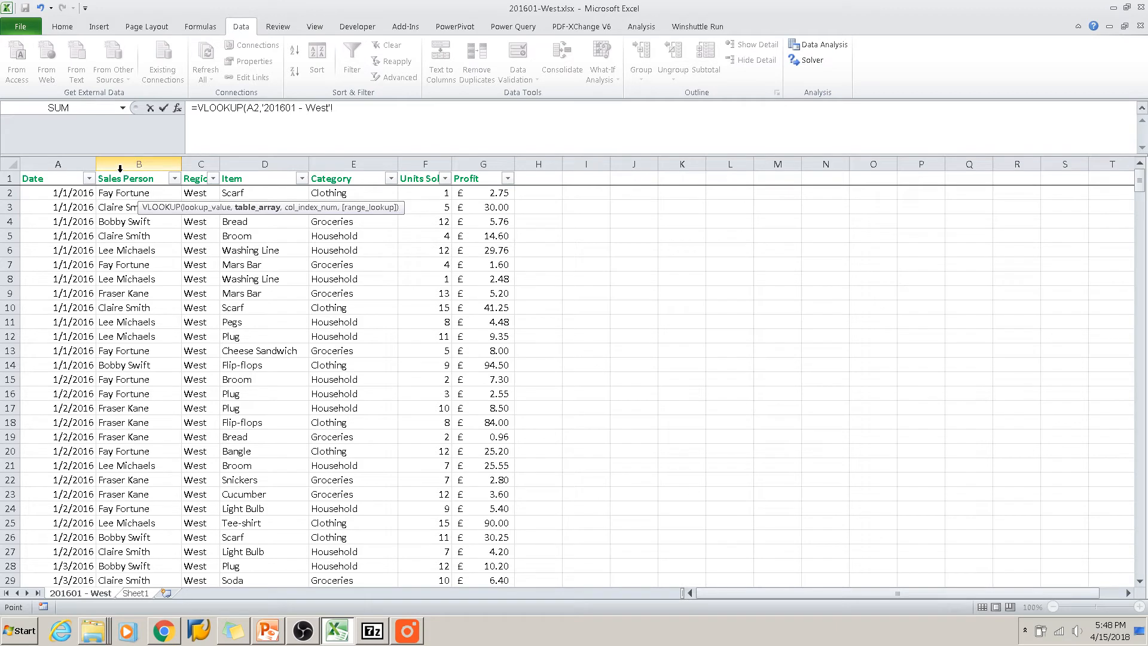
left_click_drag(120, 170, 252, 168)
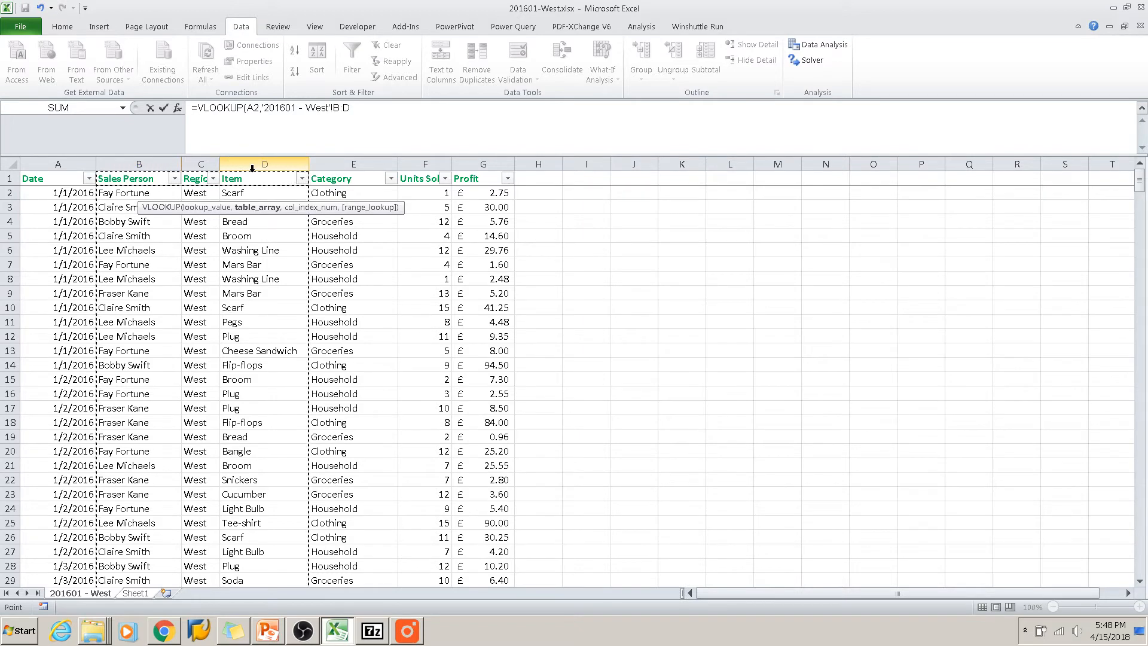
type(",")
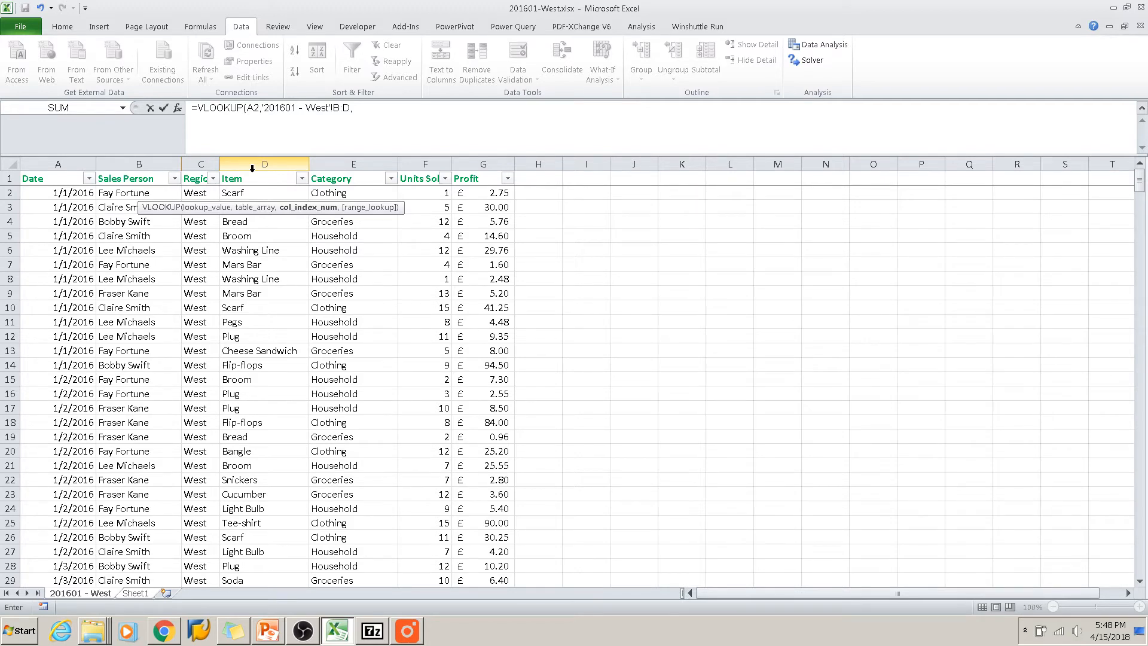
type("3,")
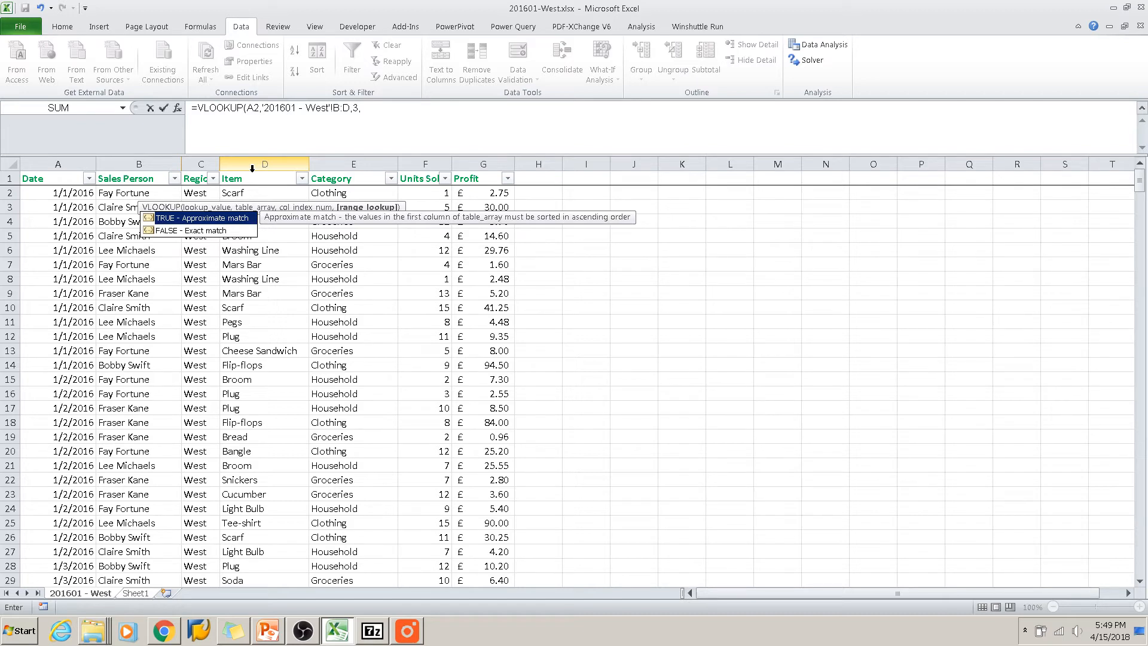
type("FALSE)")
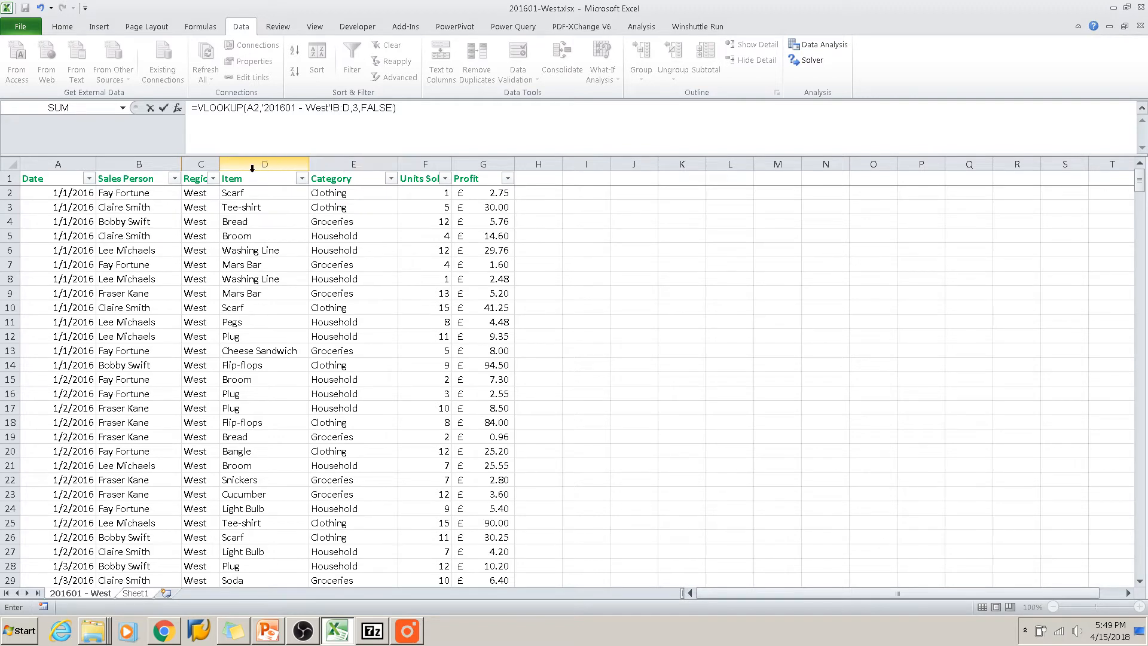
key("Return")
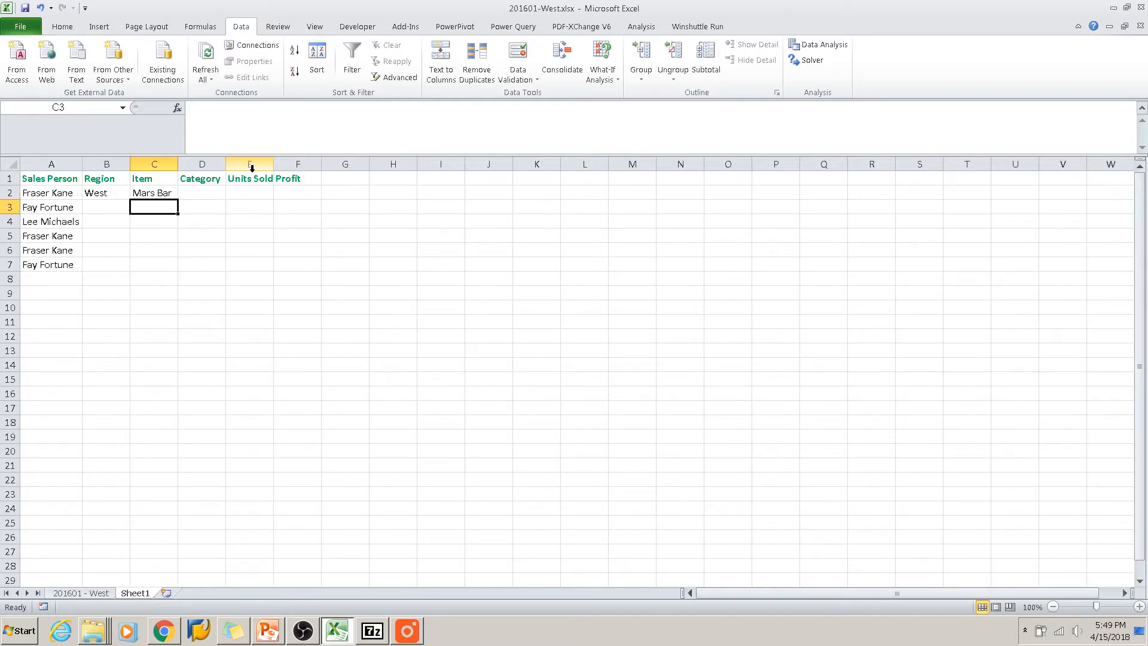
Fill the Region formula in B2 and the Item formula in C2 down through row 7.
left_click(123, 198)
left_click_drag(130, 200, 133, 271)
left_click(154, 191)
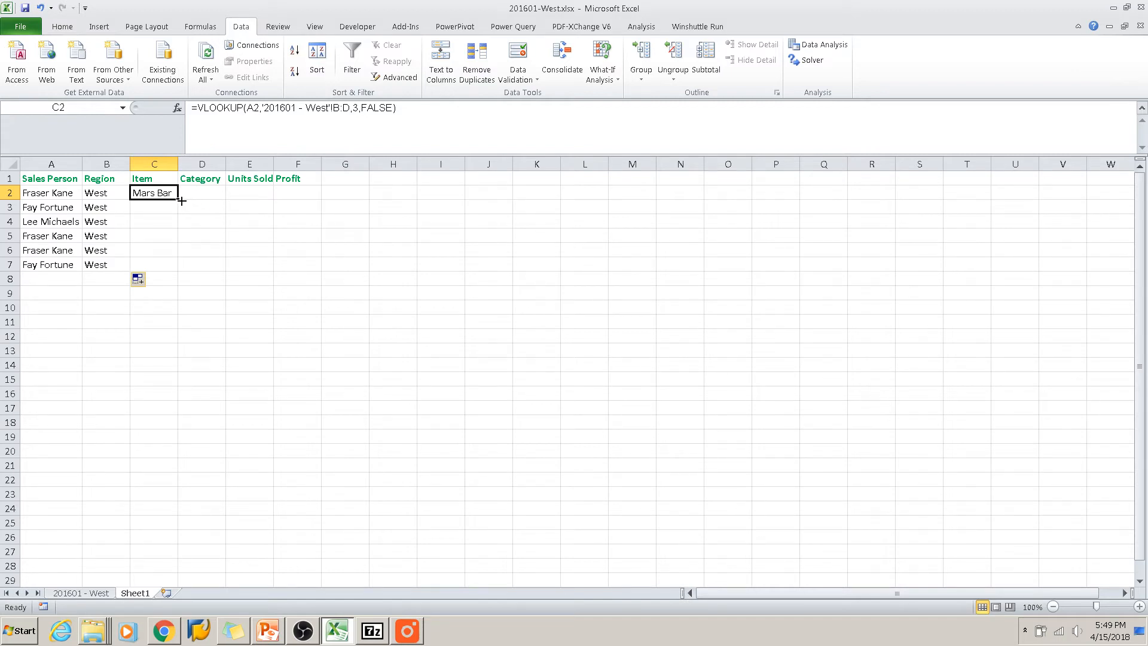
left_click_drag(181, 200, 178, 267)
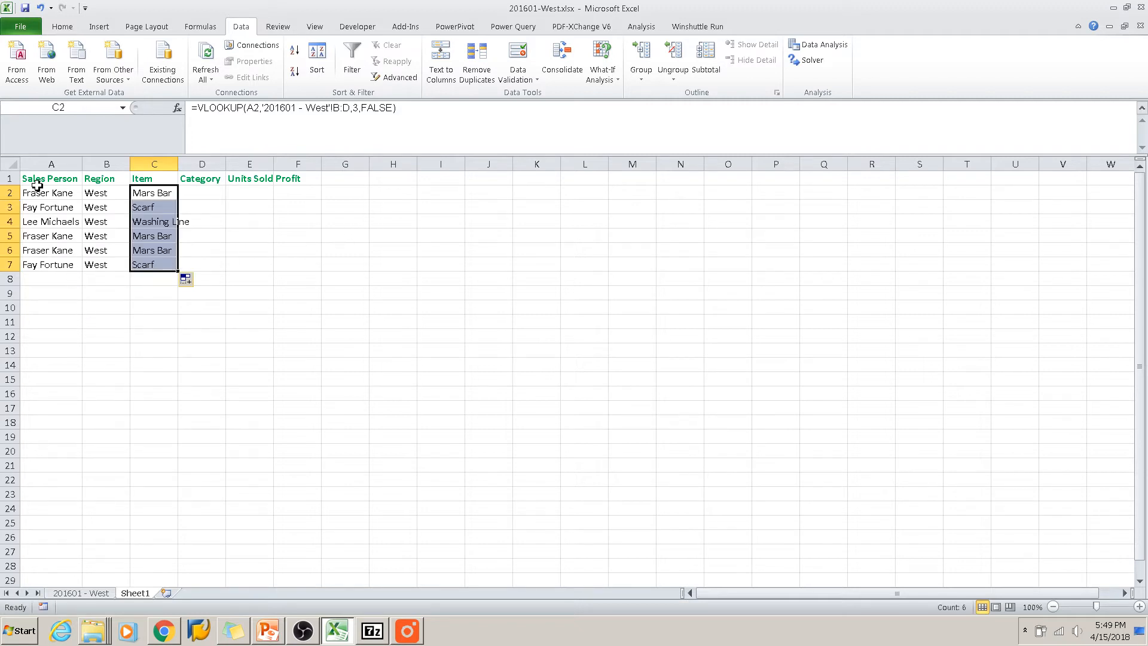
left_click_drag(37, 190, 169, 250)
left_click(81, 303)
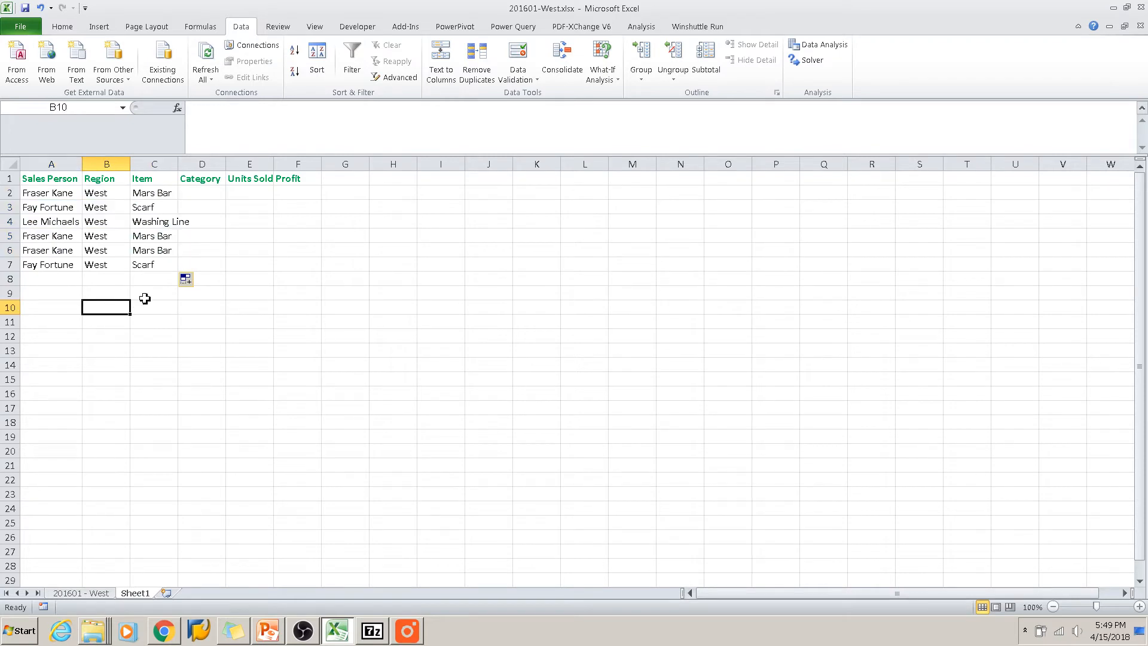
key("Up")
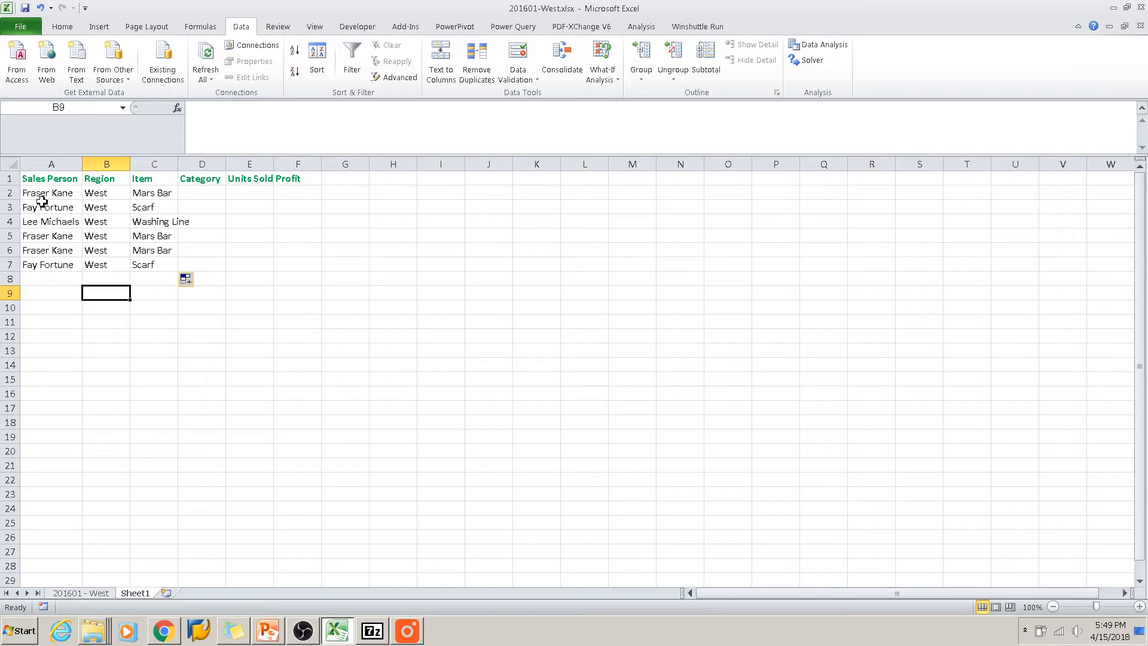
Copy the salesperson names in A2:A7 to a second list starting at A10.
left_click_drag(40, 192, 47, 268)
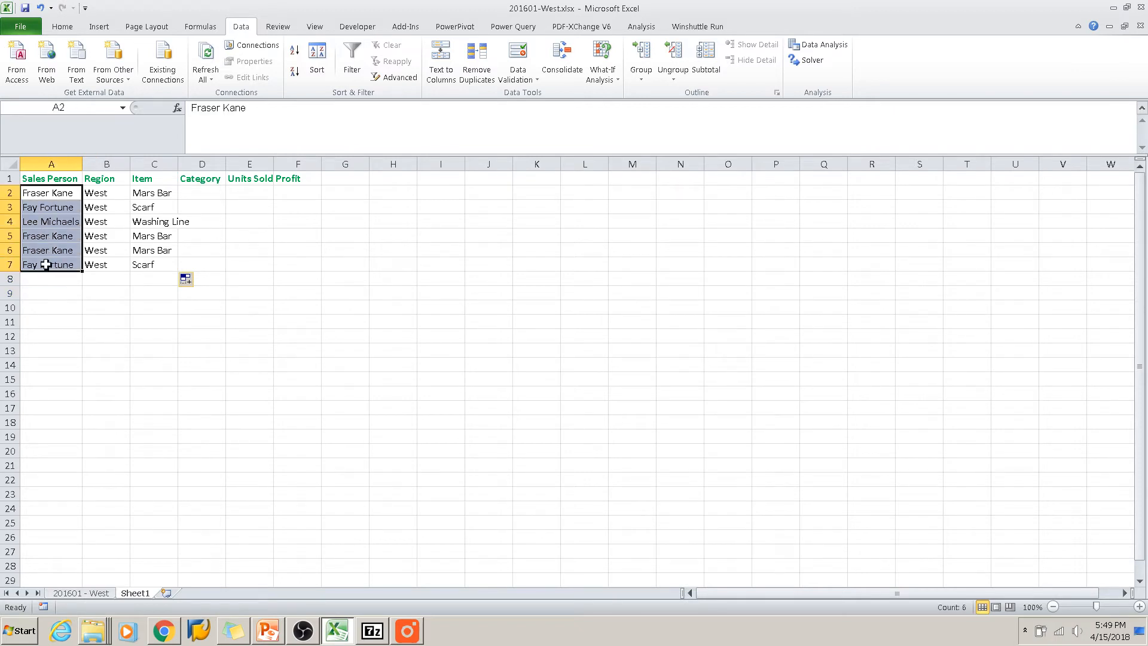
key("ctrl+c")
left_click(52, 311)
key("ctrl+v")
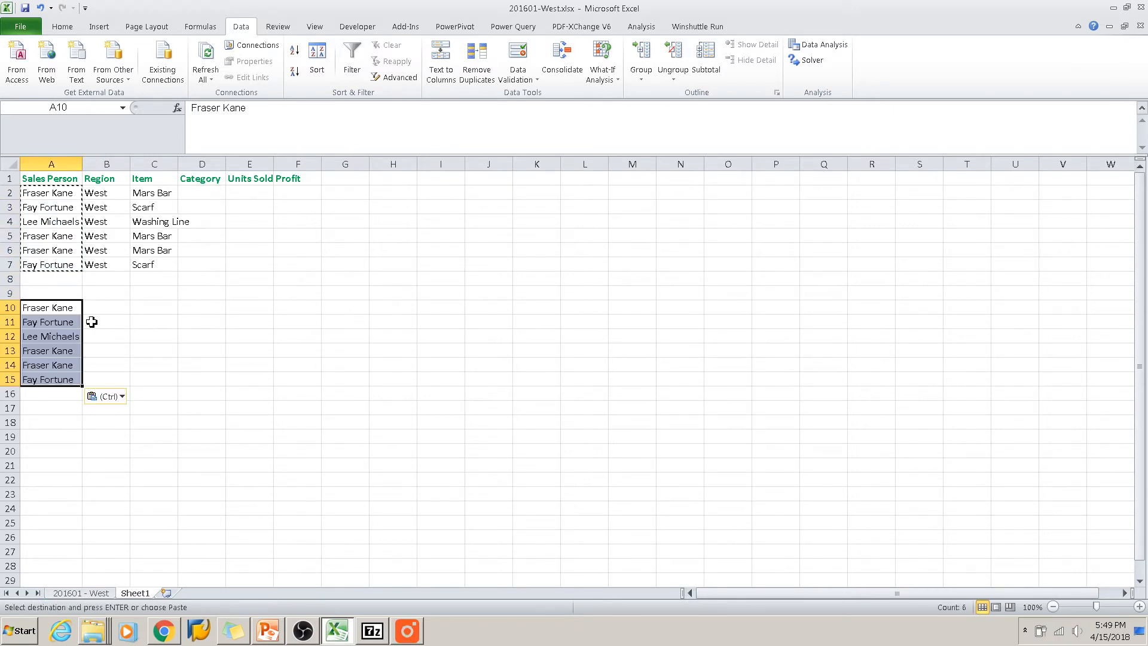
Enter a MATCH in B10 with lookup value A10, lookup array '201601 - West'!B:B and match type 0.
left_click(96, 310)
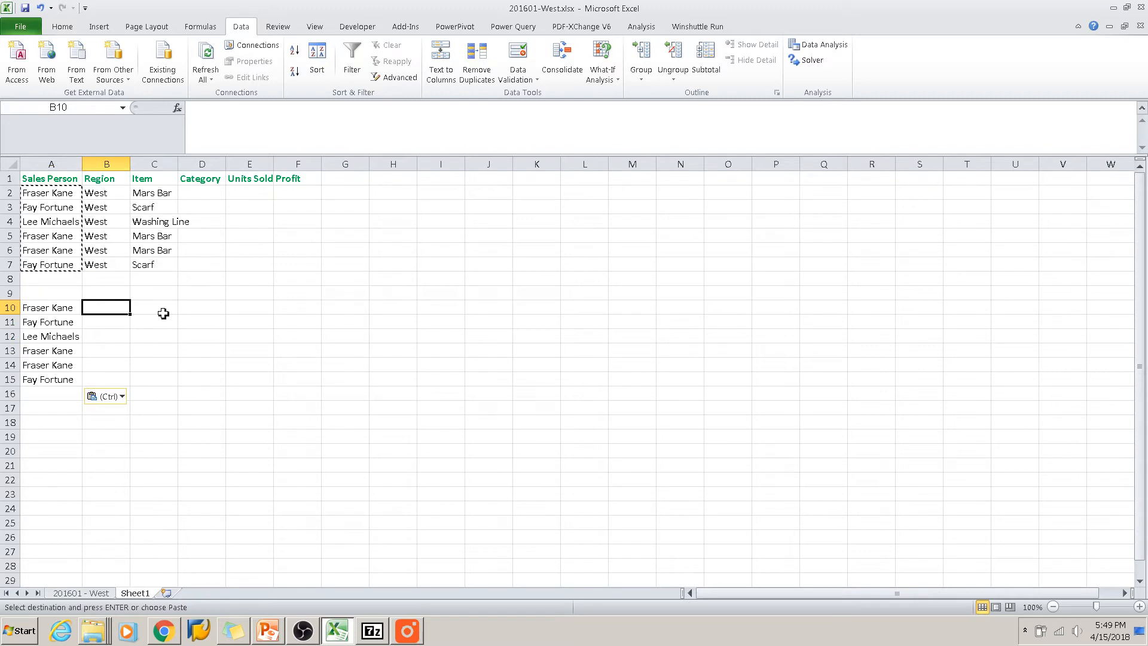
type("=")
key("BackSpace")
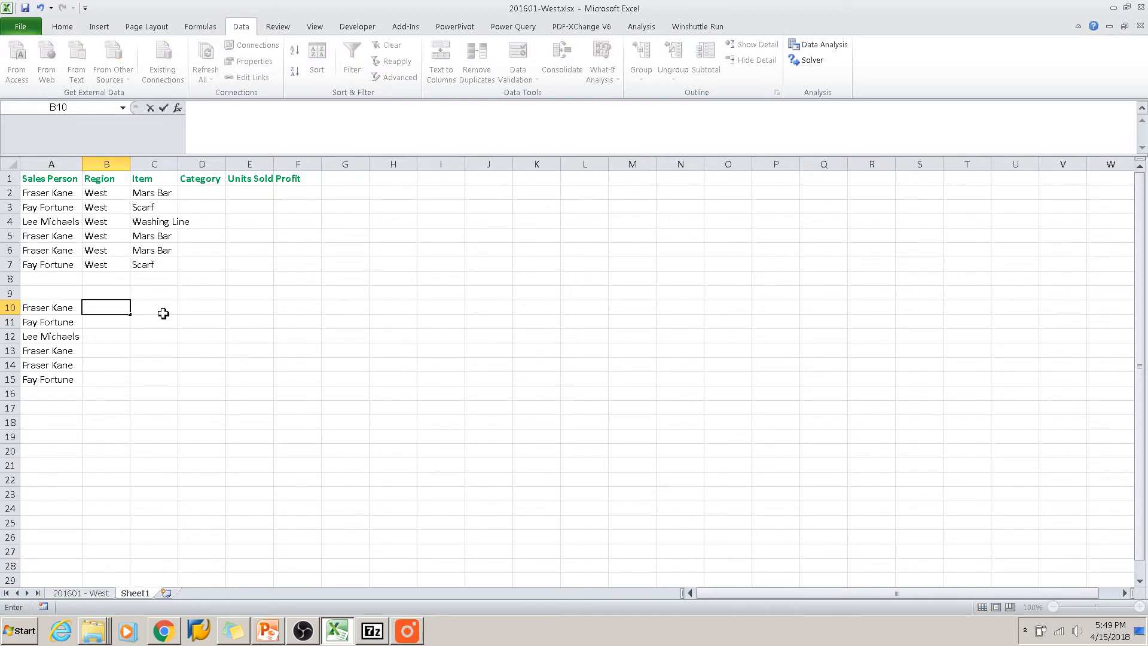
type("=MATCH")
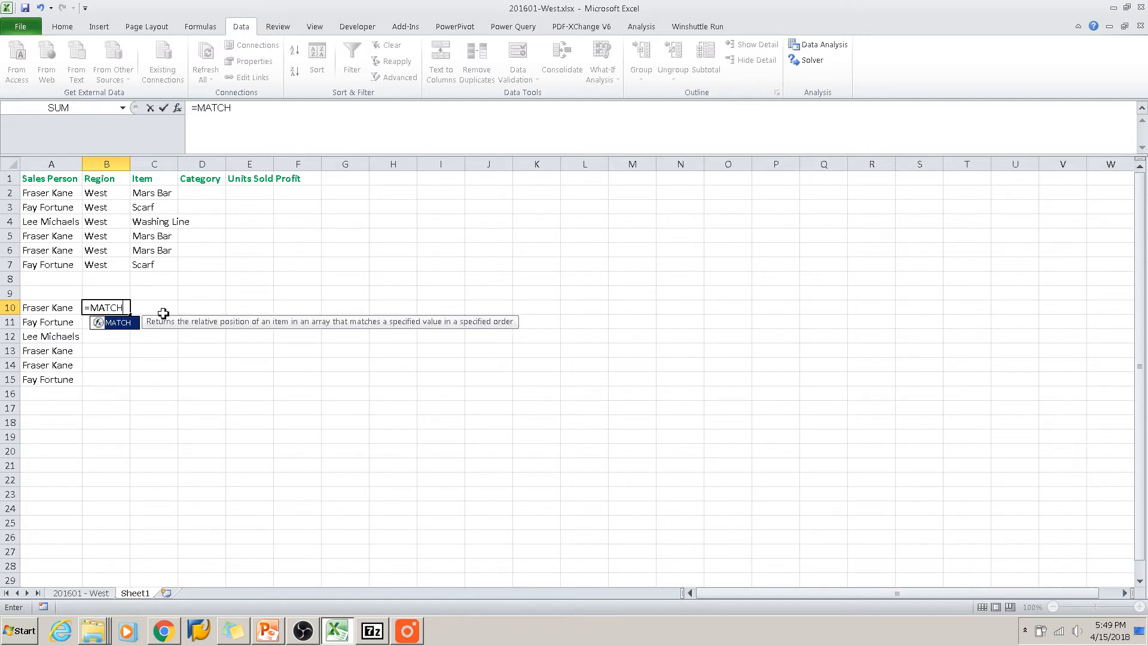
type("(")
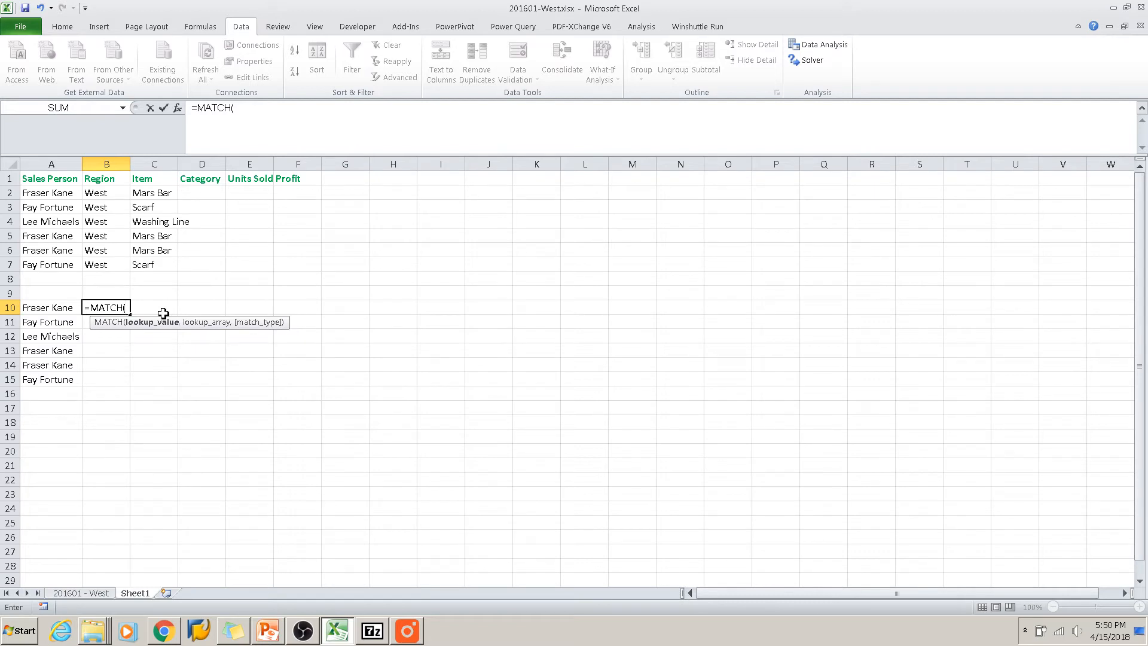
left_click(52, 312)
type(",")
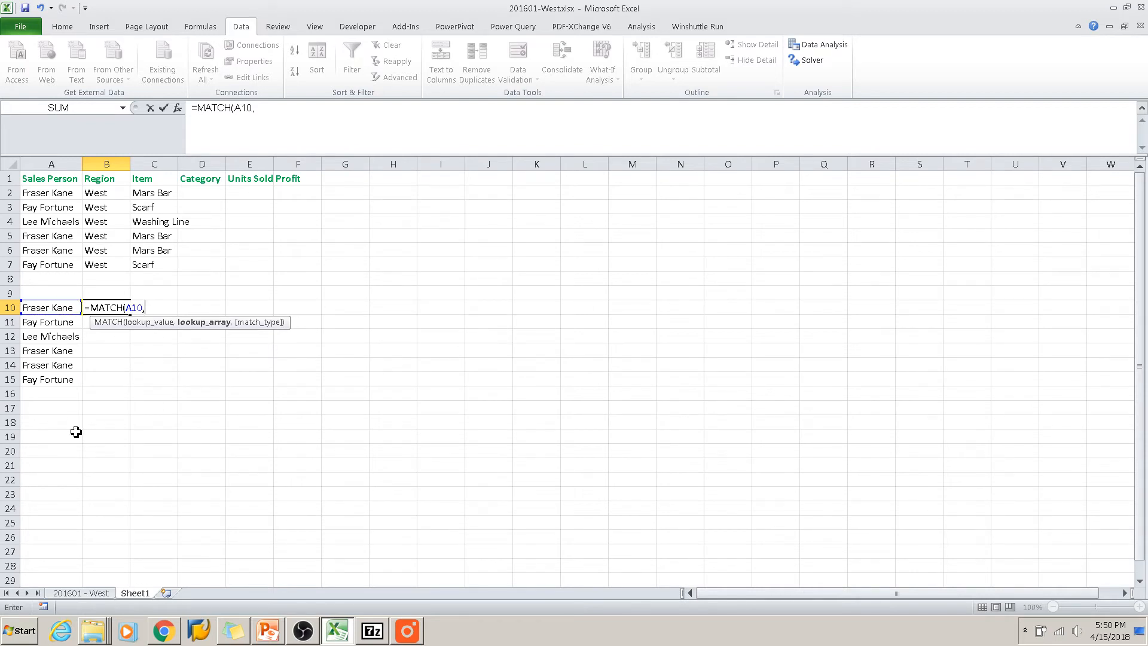
left_click(80, 592)
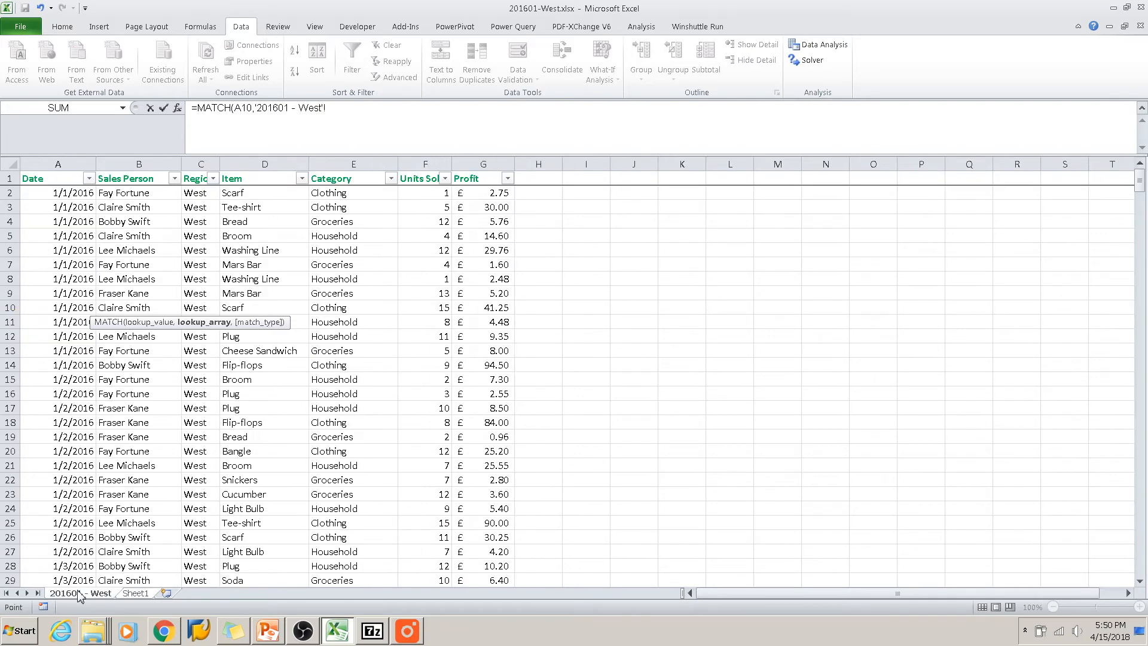
left_click(146, 164)
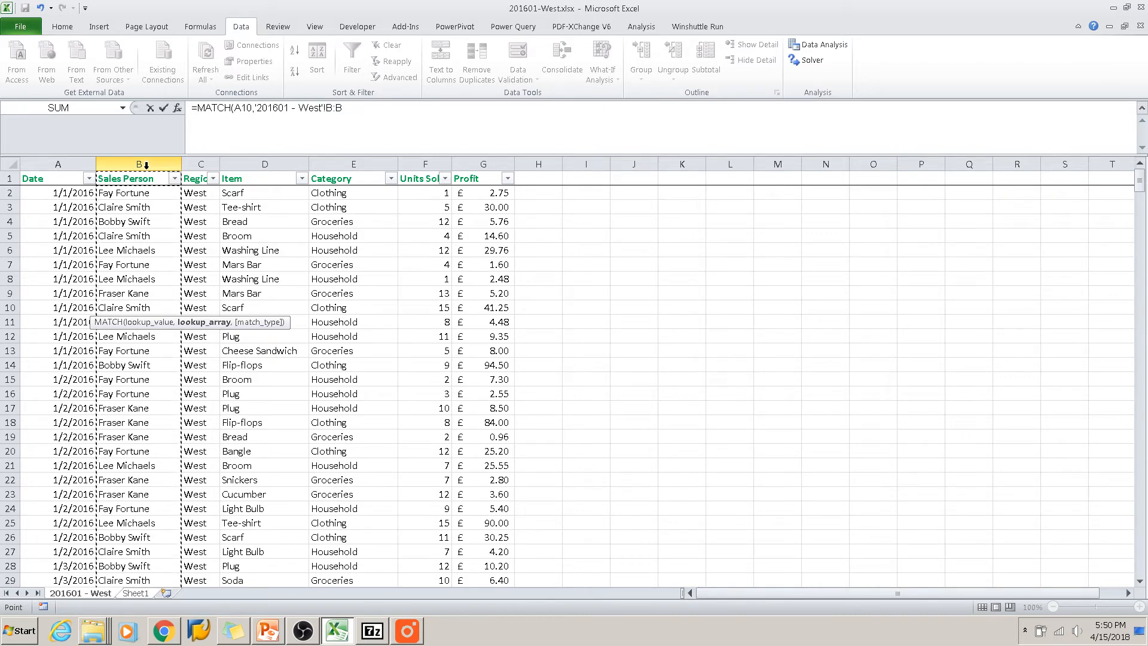
type(",")
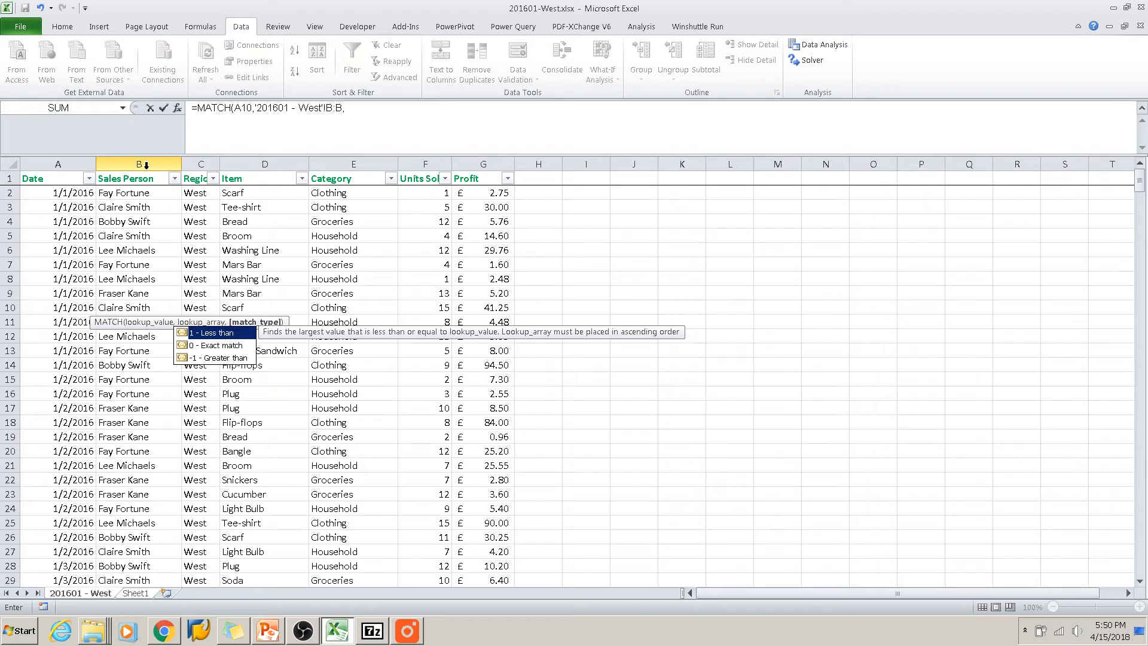
type("0")
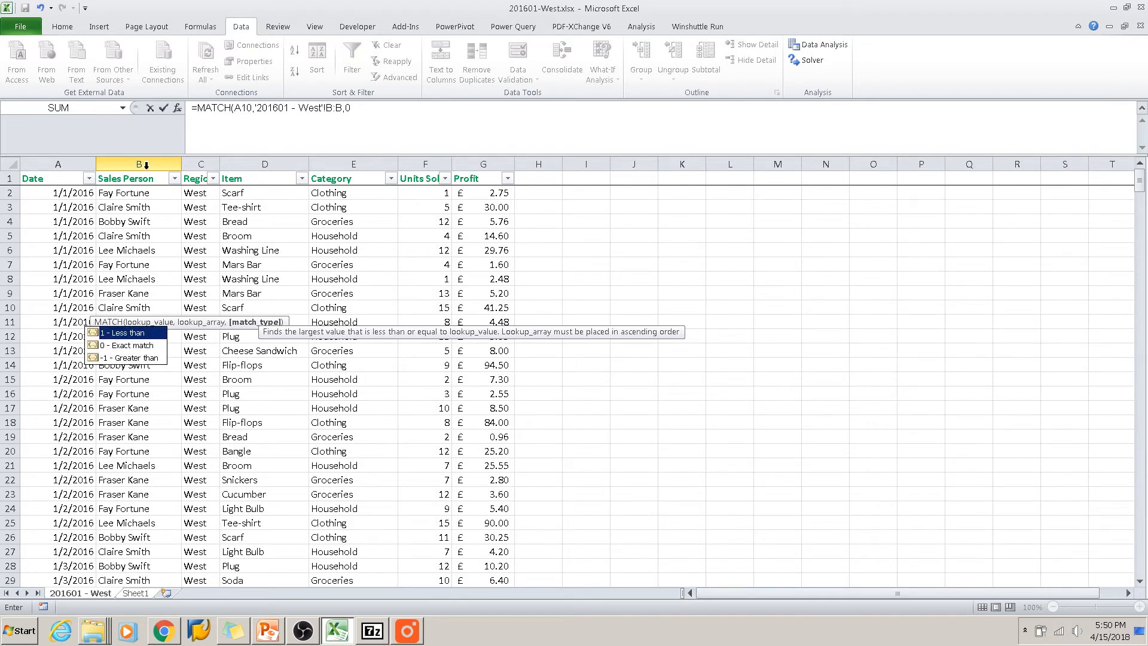
type(")")
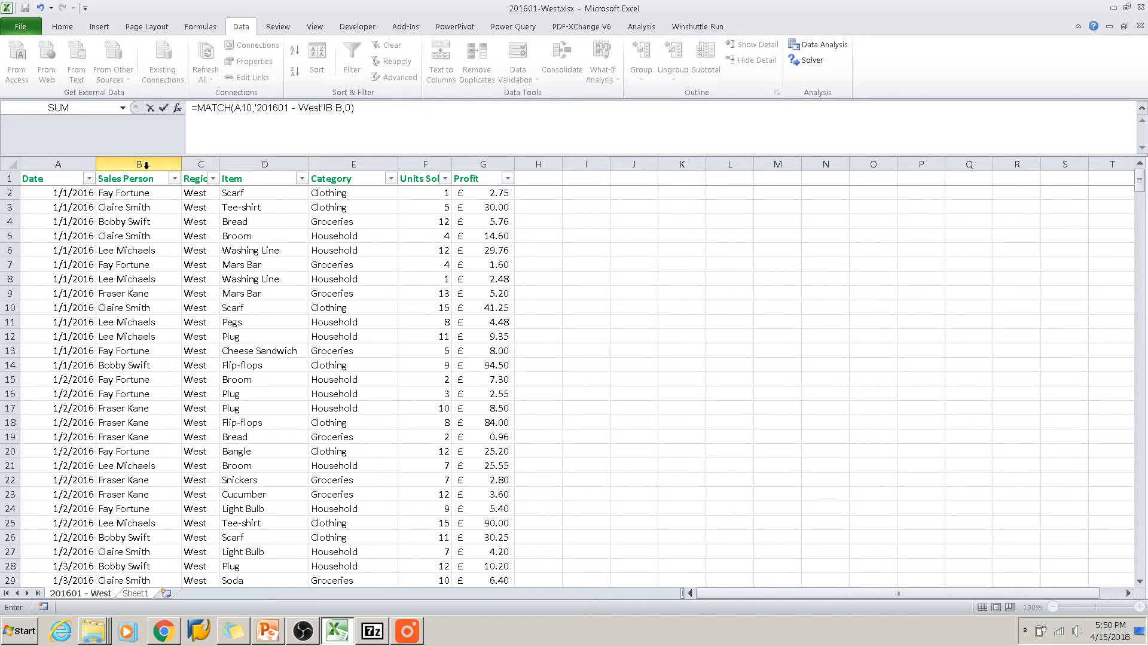
key("Return")
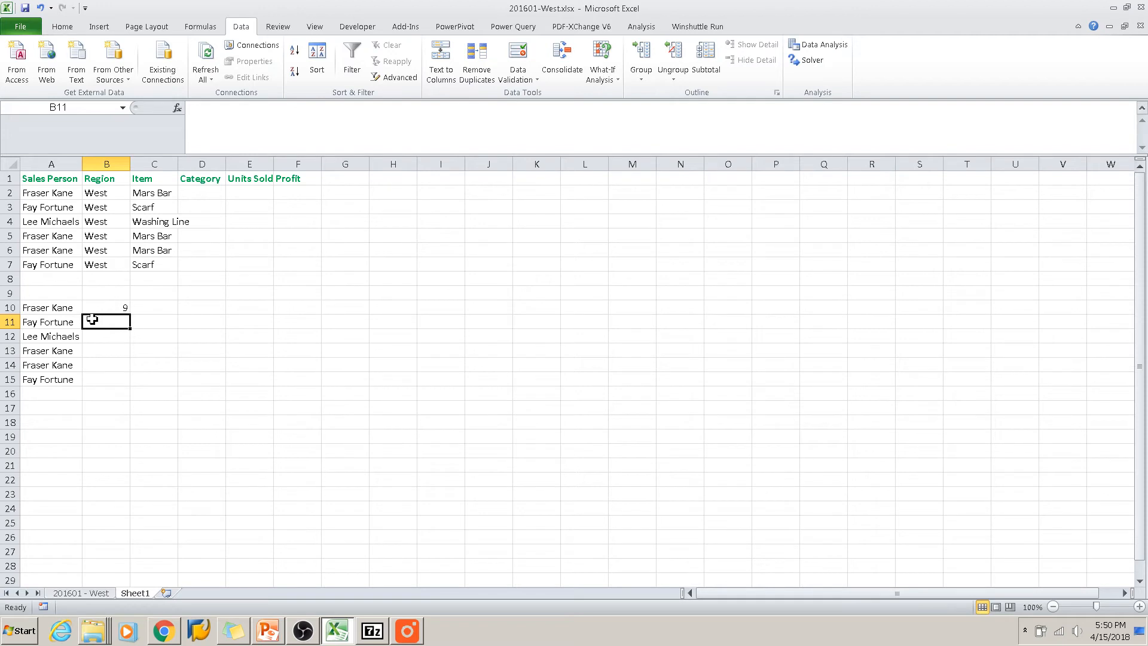
Try to wrap the MATCH in B10 in an INDEX whose preceding arguments are A10 and '201601 - West'!E:E.
left_click(124, 310)
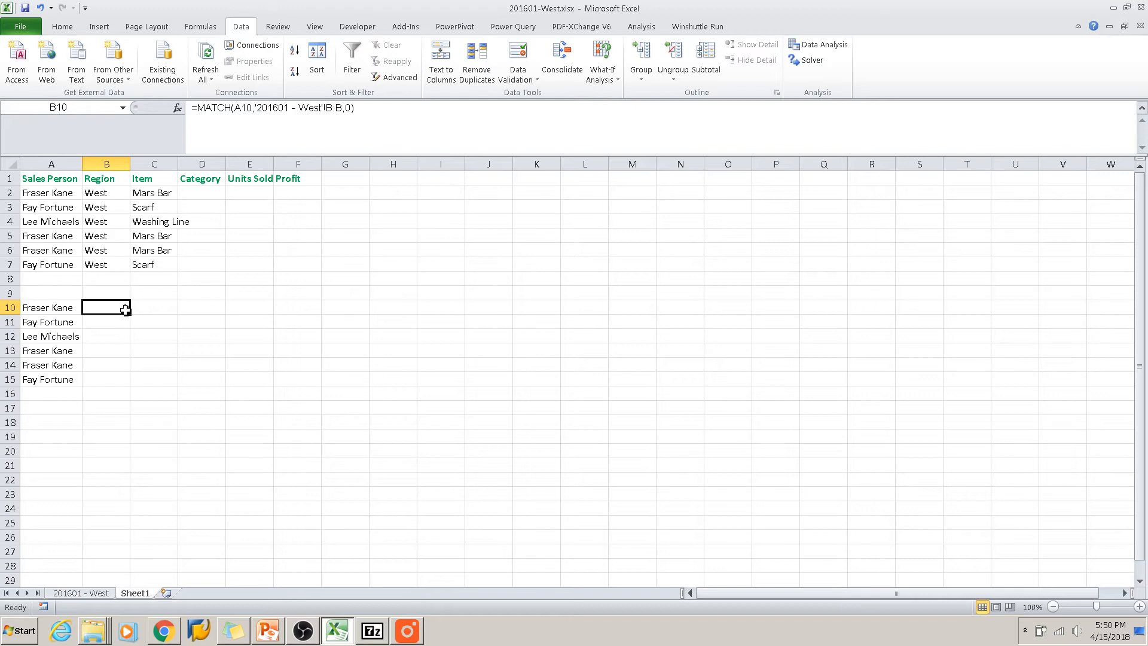
left_click(200, 107)
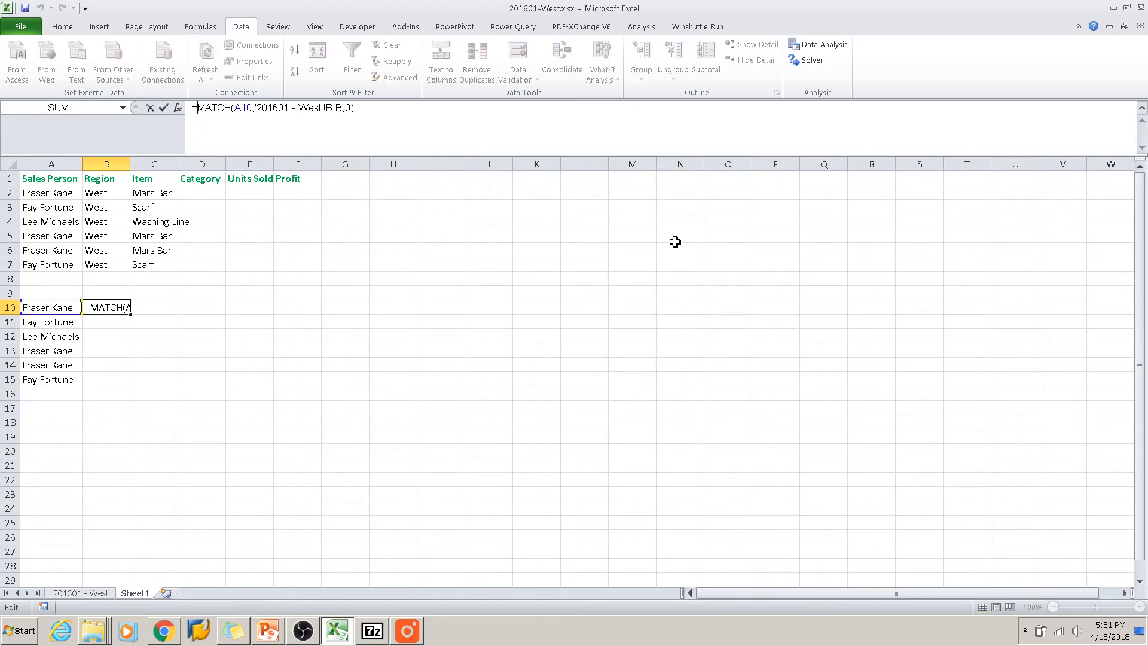
type("INDEX")
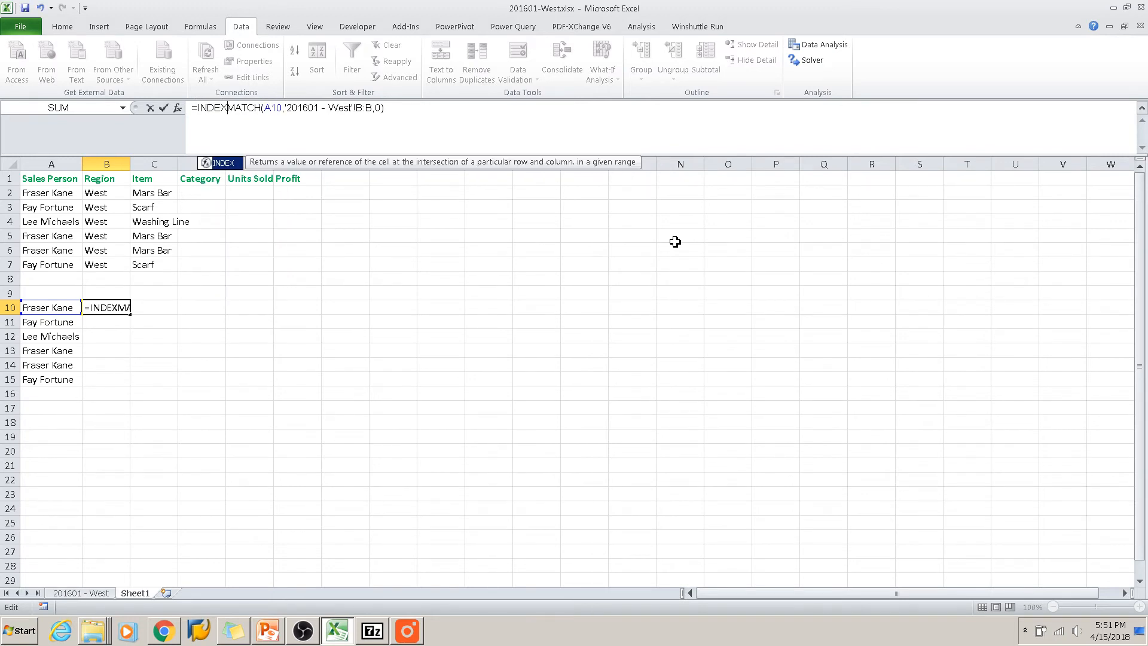
type("(")
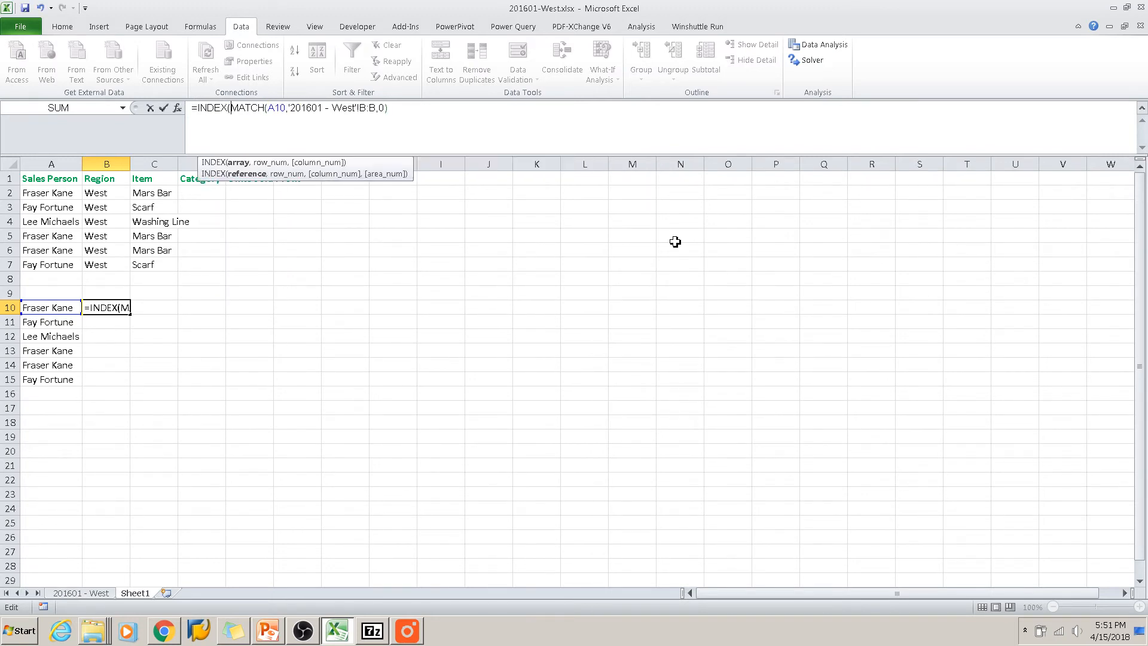
left_click(55, 309)
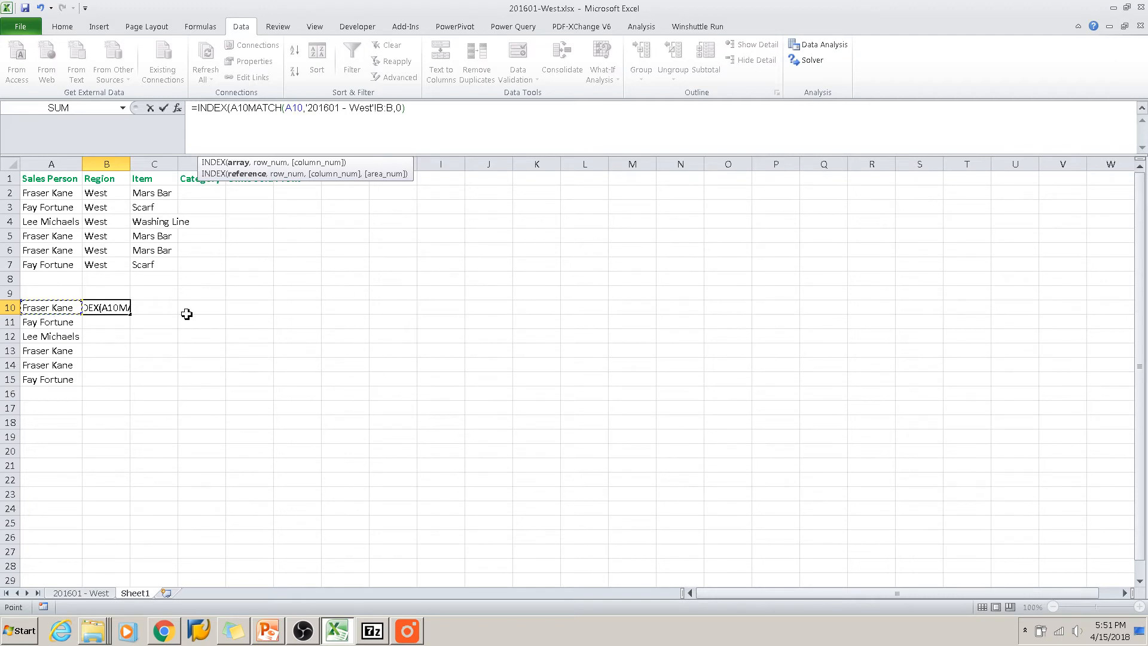
type(",")
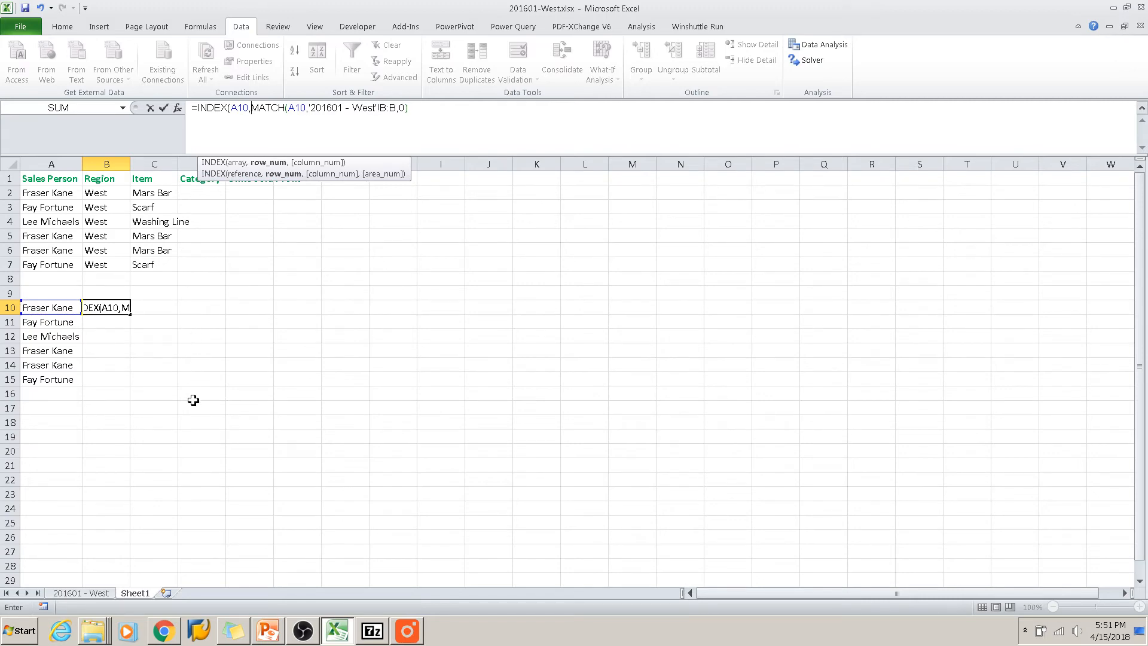
left_click(72, 593)
left_click_drag(352, 162, 951, 245)
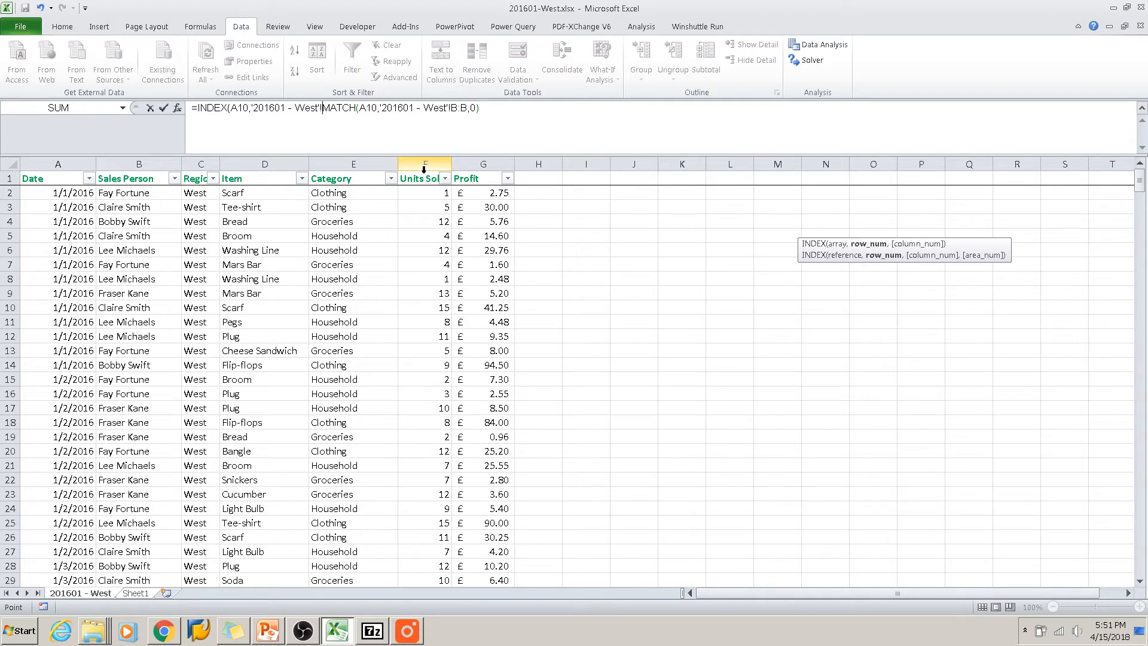
left_click(369, 168)
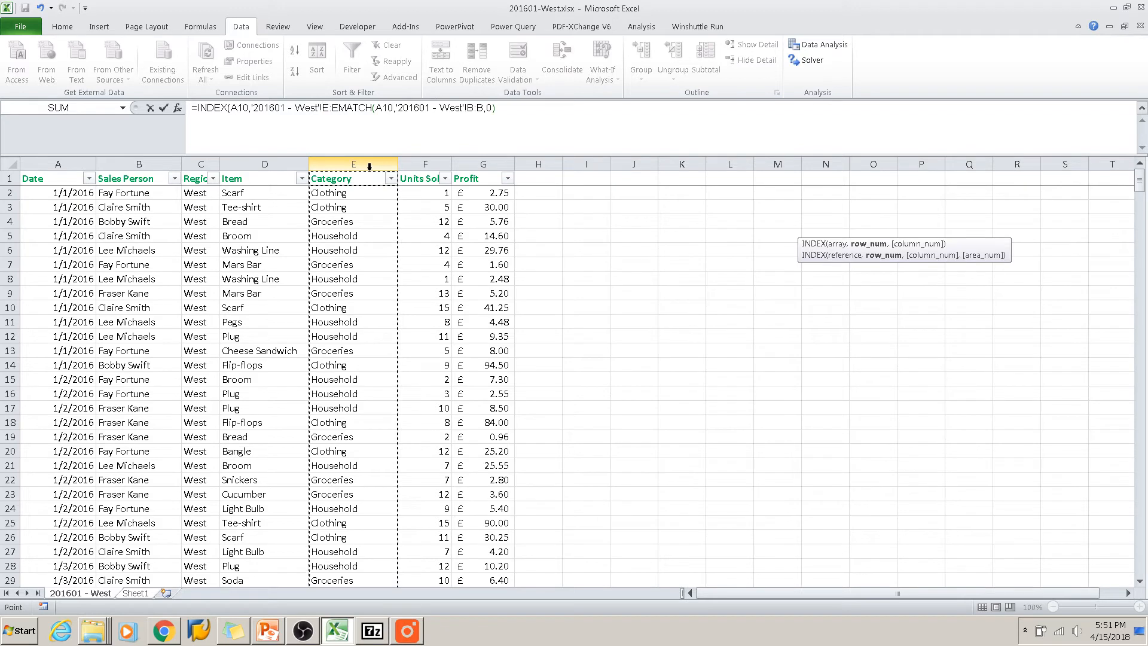
type(",0")
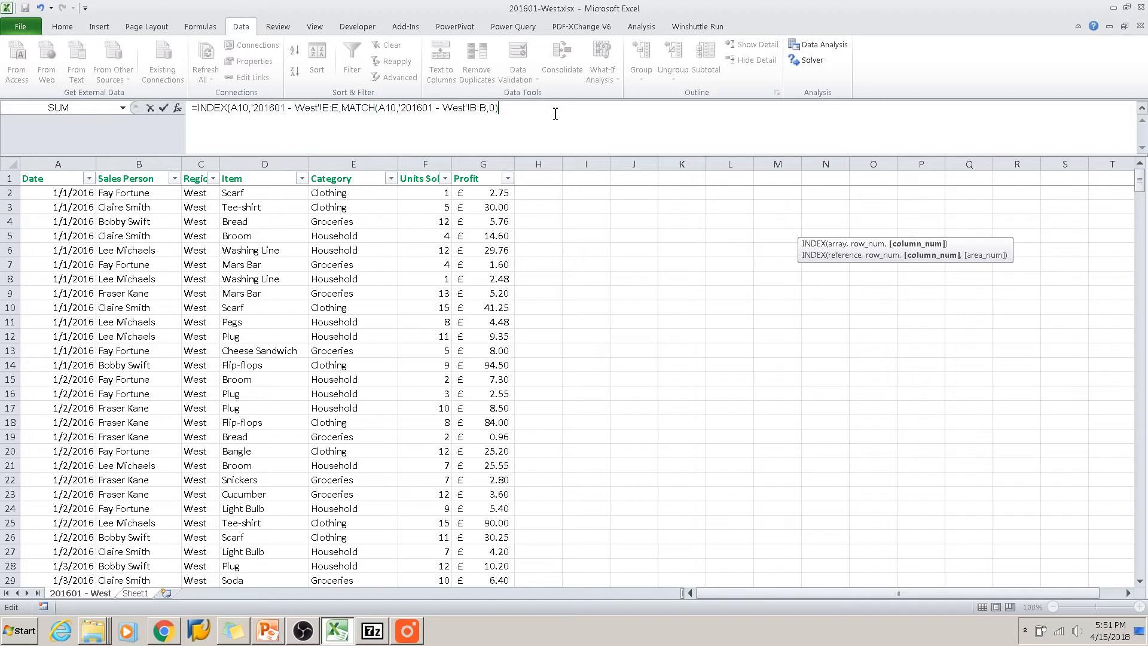
type(")")
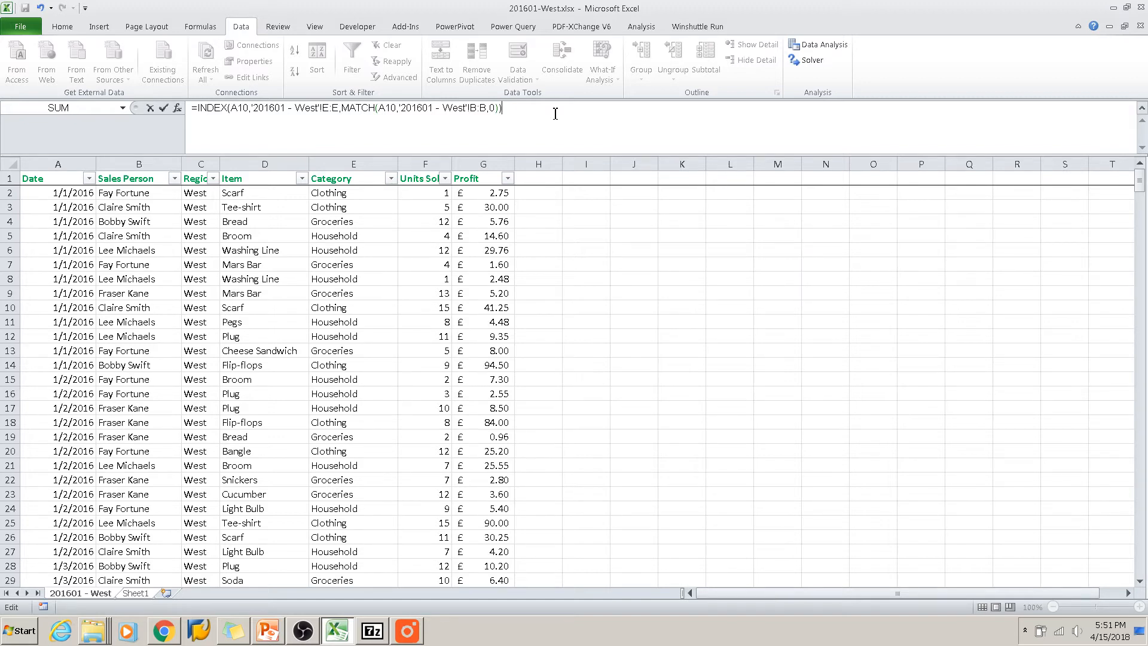
key("Return")
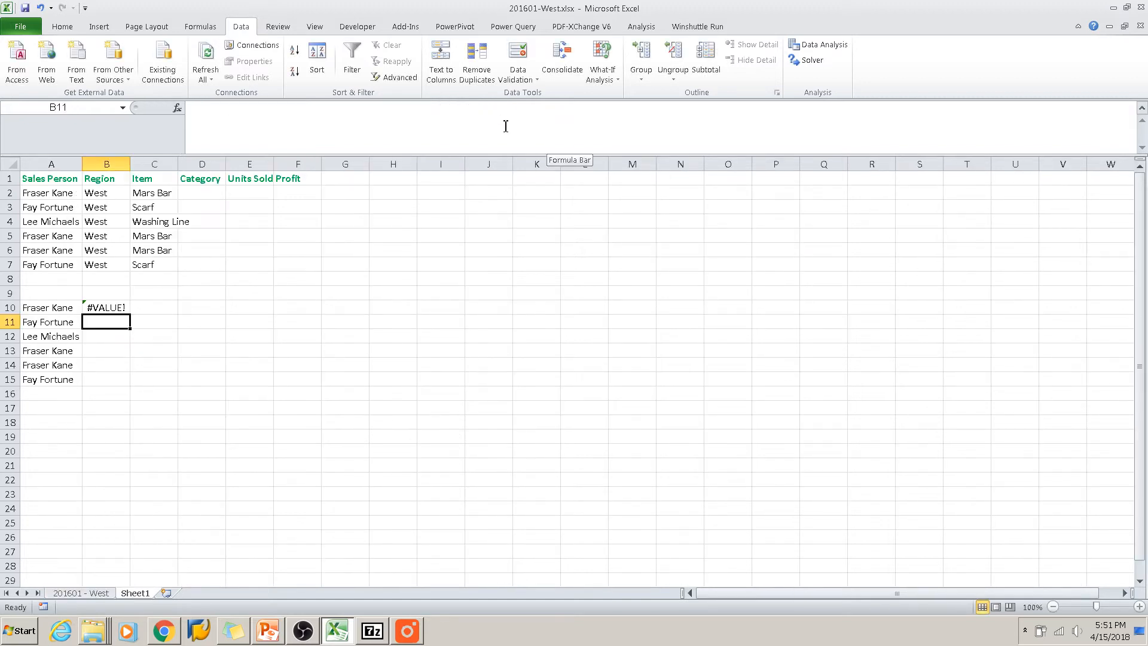
Fill the INDEX and MATCH formula in B10 down through row 15.
double_click(120, 307)
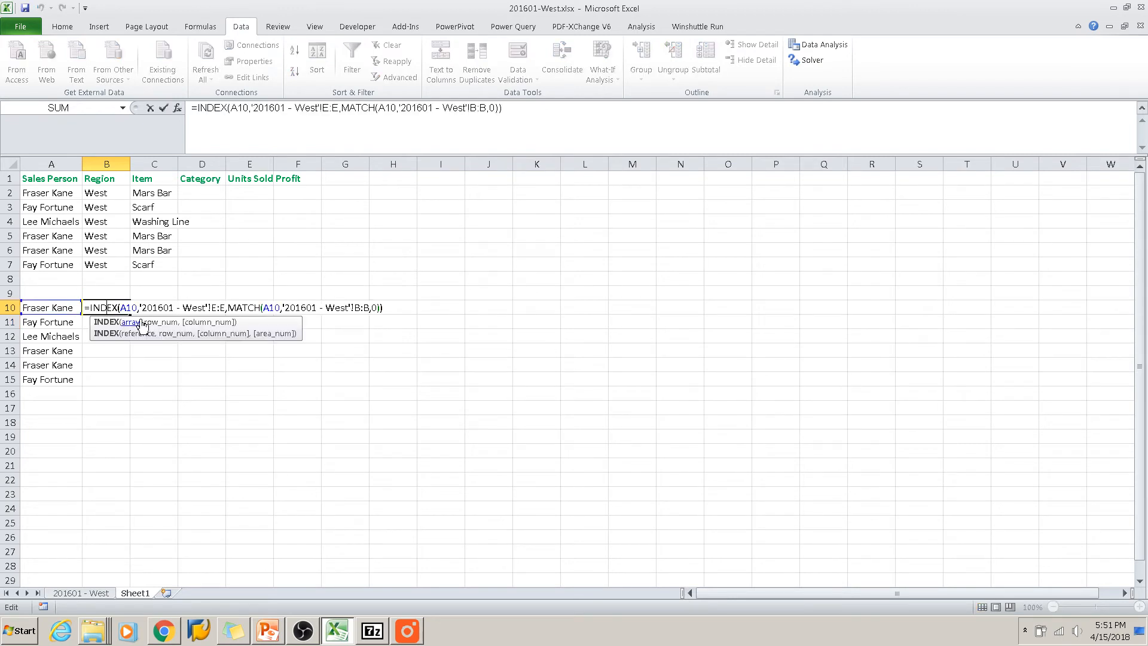
key("Return")
left_click(115, 309)
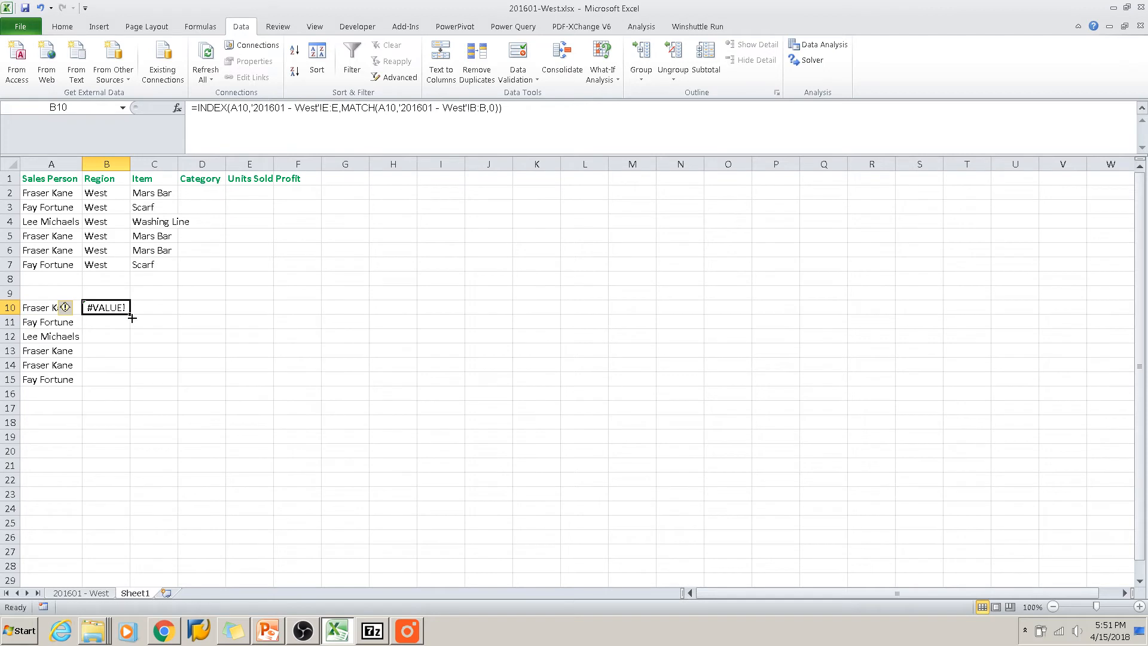
double_click(131, 318)
Clear the whole INDEX and MATCH formula from B10.
double_click(118, 307)
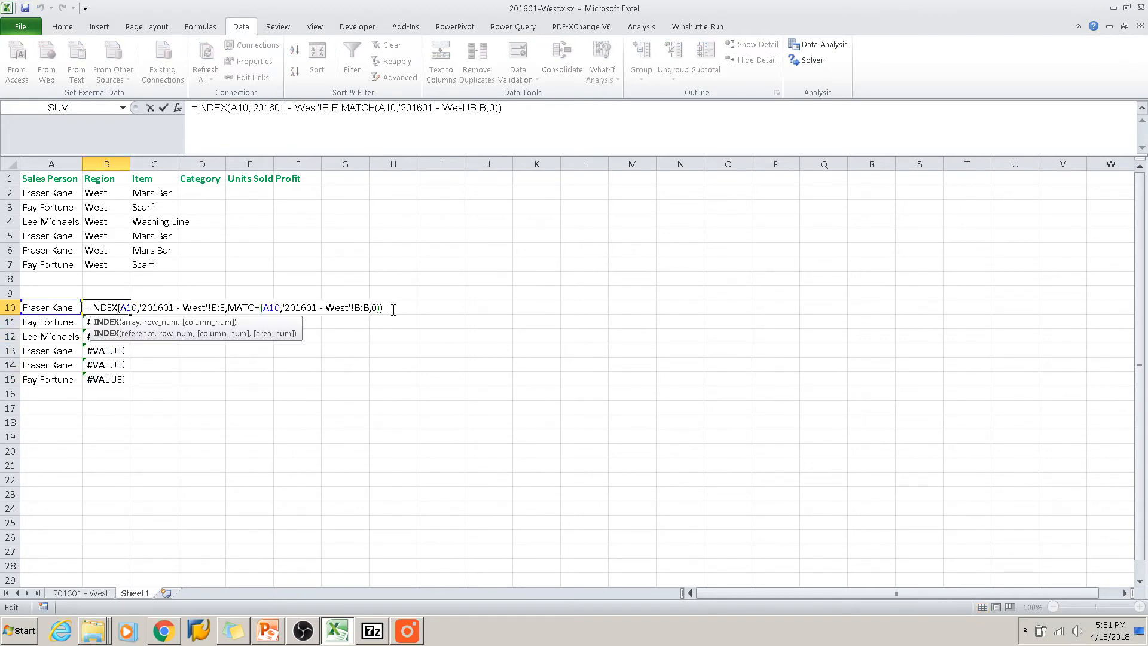
left_click_drag(393, 309, 85, 309)
key("Delete")
left_click(117, 365)
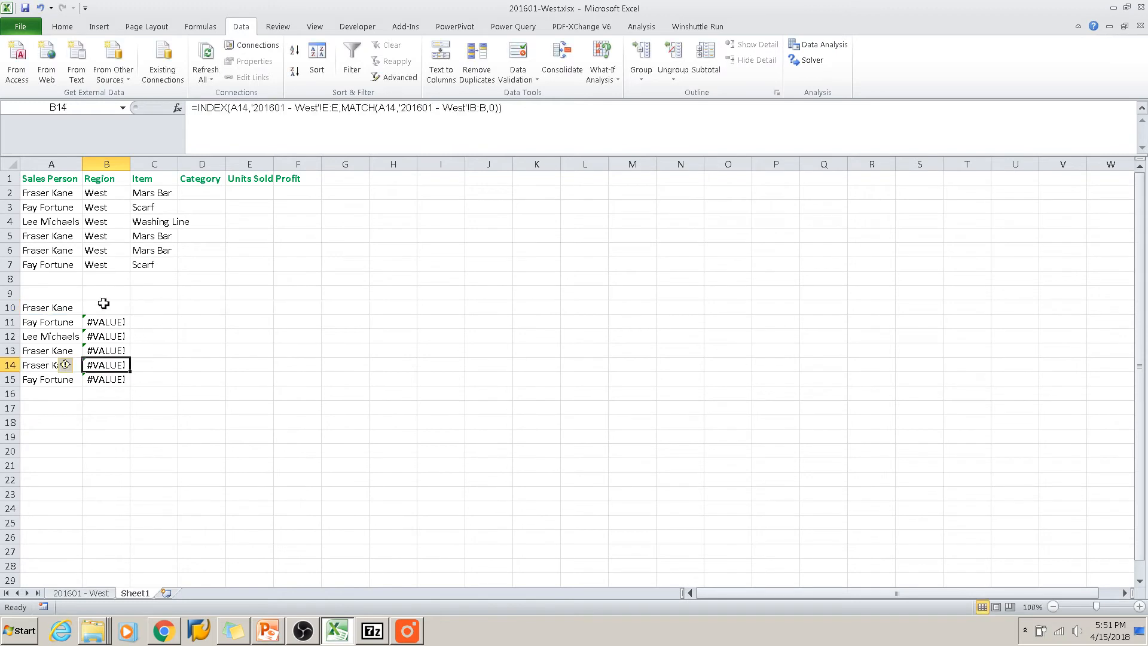
Write a new formula in B10 that exactly matches A10 against '201601 - West'!B:B, using MATCH with match type 0.
left_click(104, 305)
type("=MATCH*")
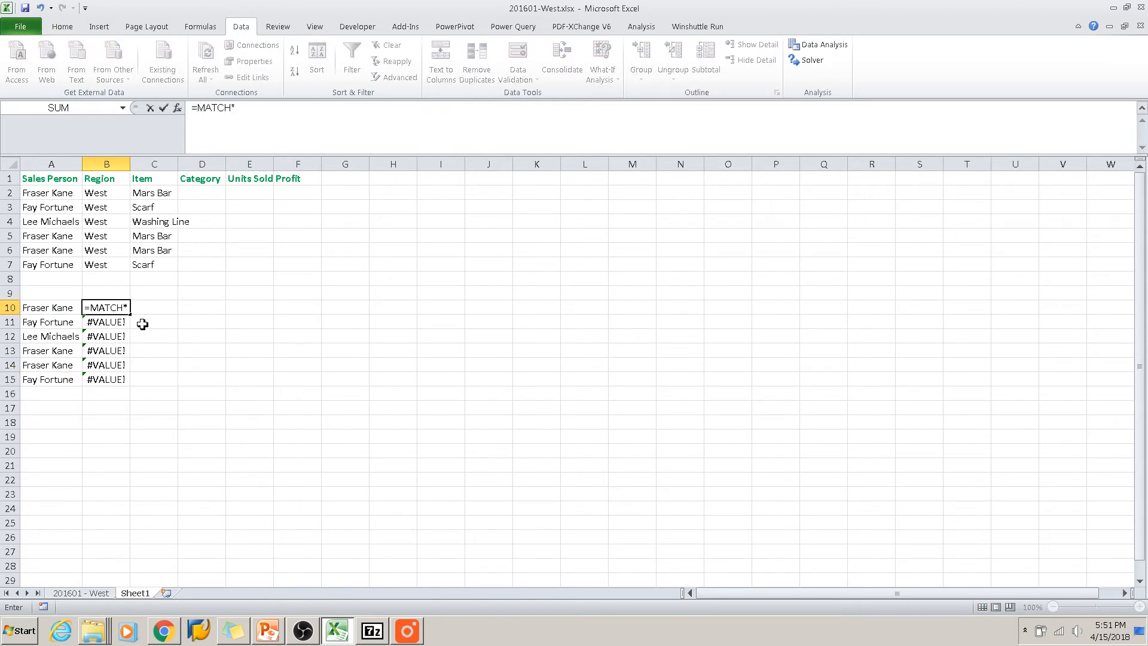
key("BackSpace")
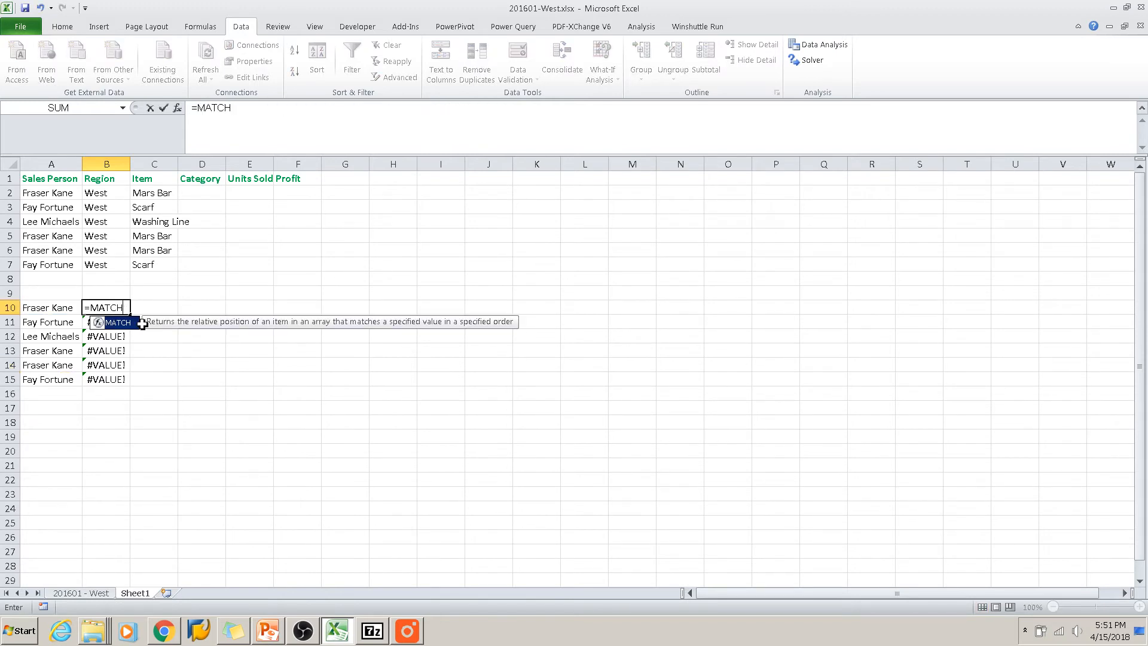
type("(")
left_click(38, 311)
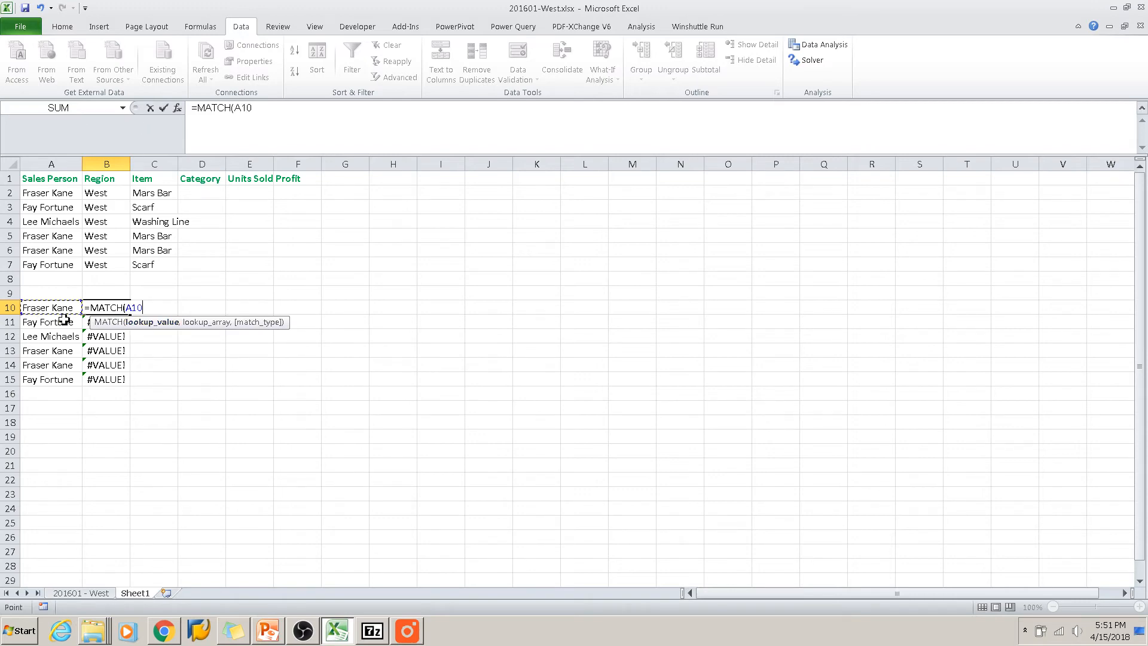
type(",")
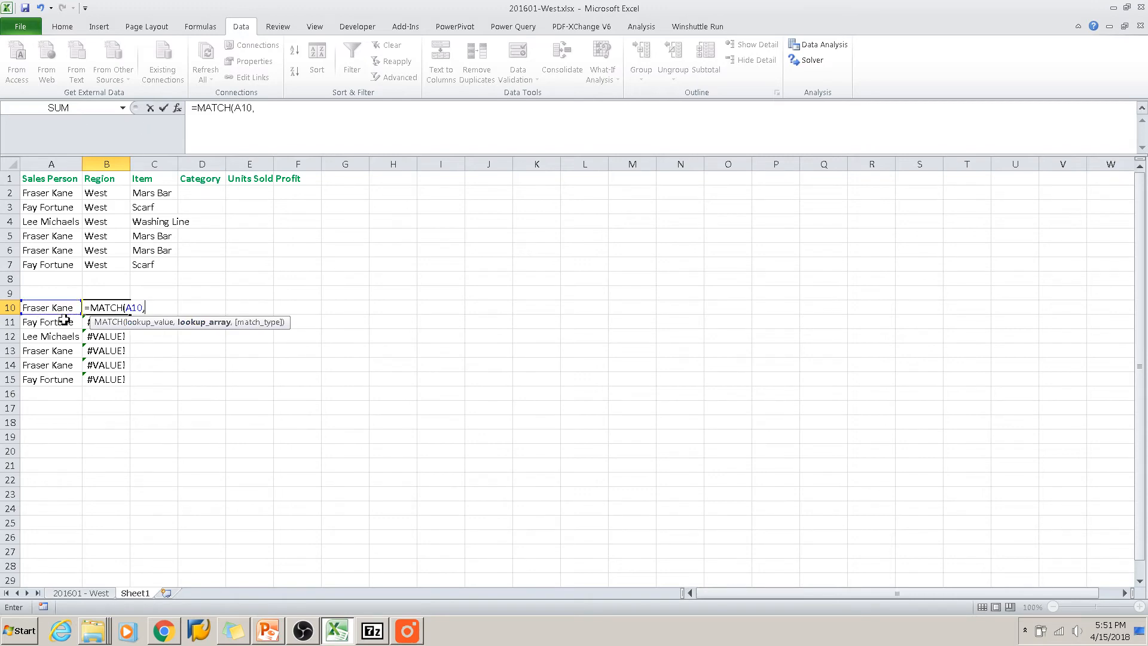
left_click(87, 593)
left_click(145, 160)
type(",0")
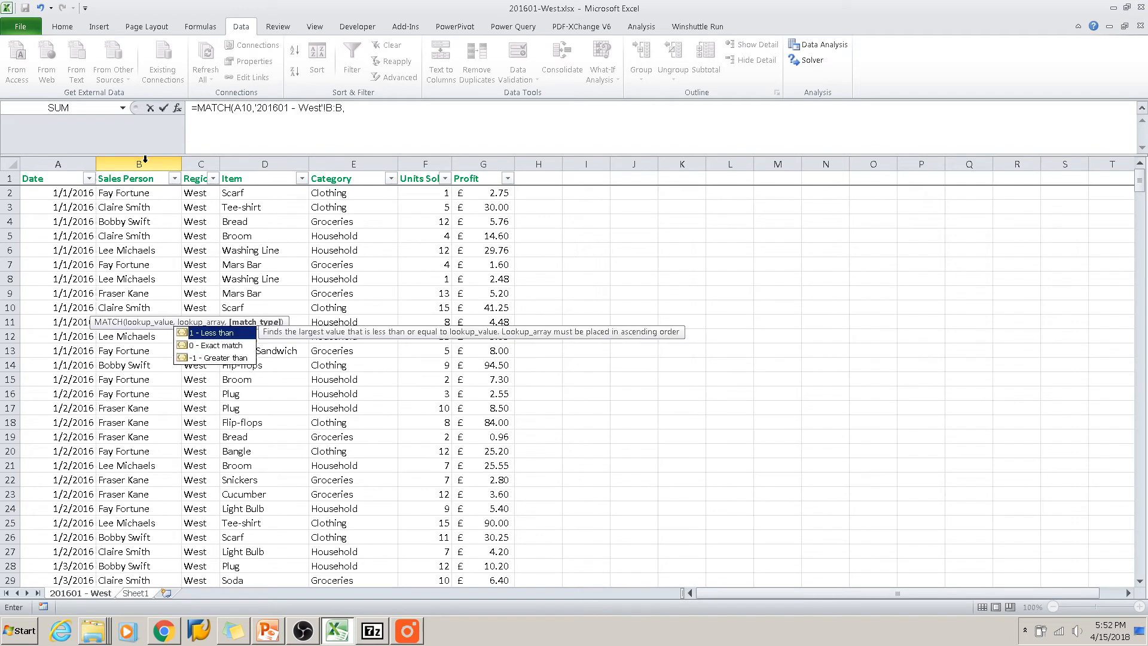
type(")")
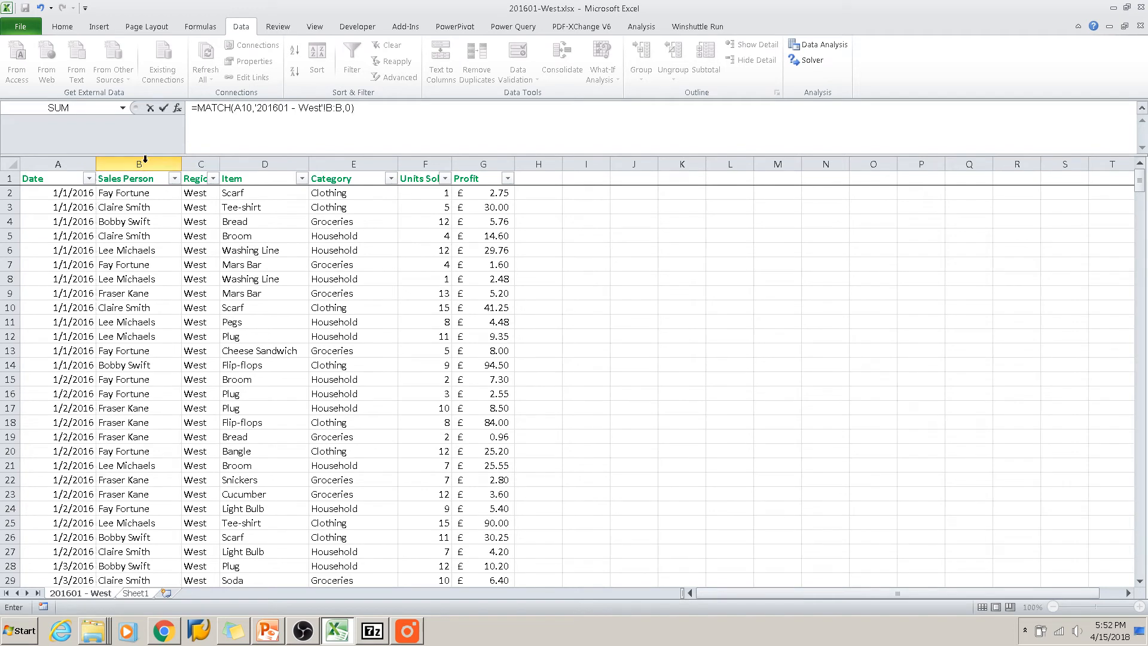
Wrap the MATCH in B10 in an INDEX that returns values from '201601 - West'!E:E.
left_click(201, 107)
type("INDEX(")
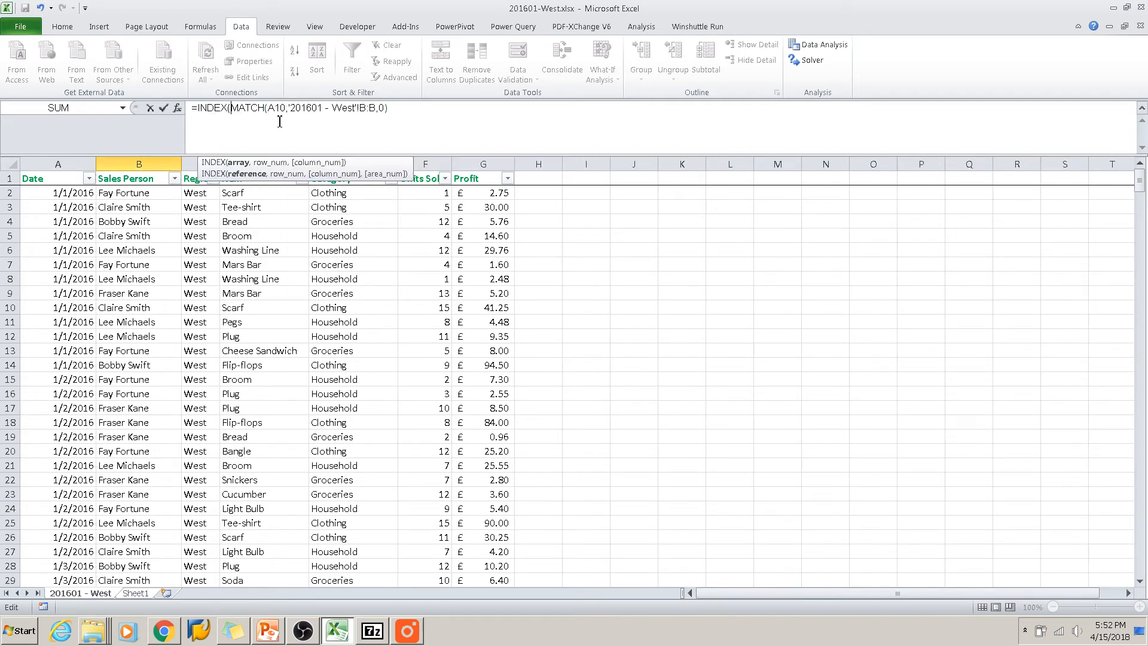
left_click_drag(371, 159, 1117, 271)
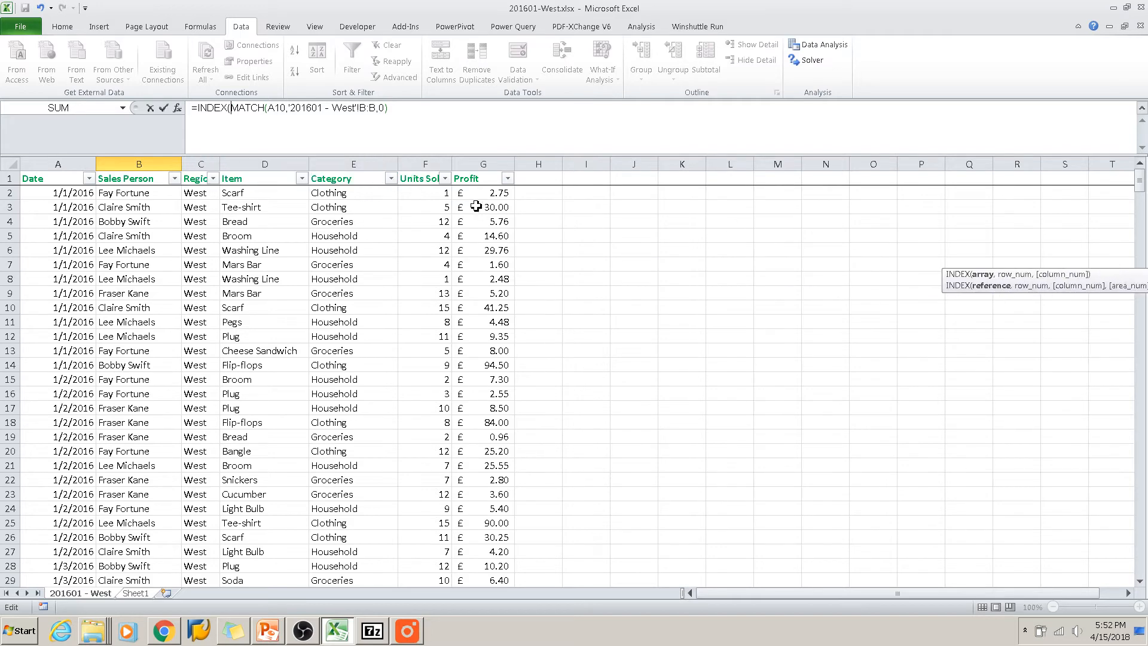
left_click(342, 166)
type(",")
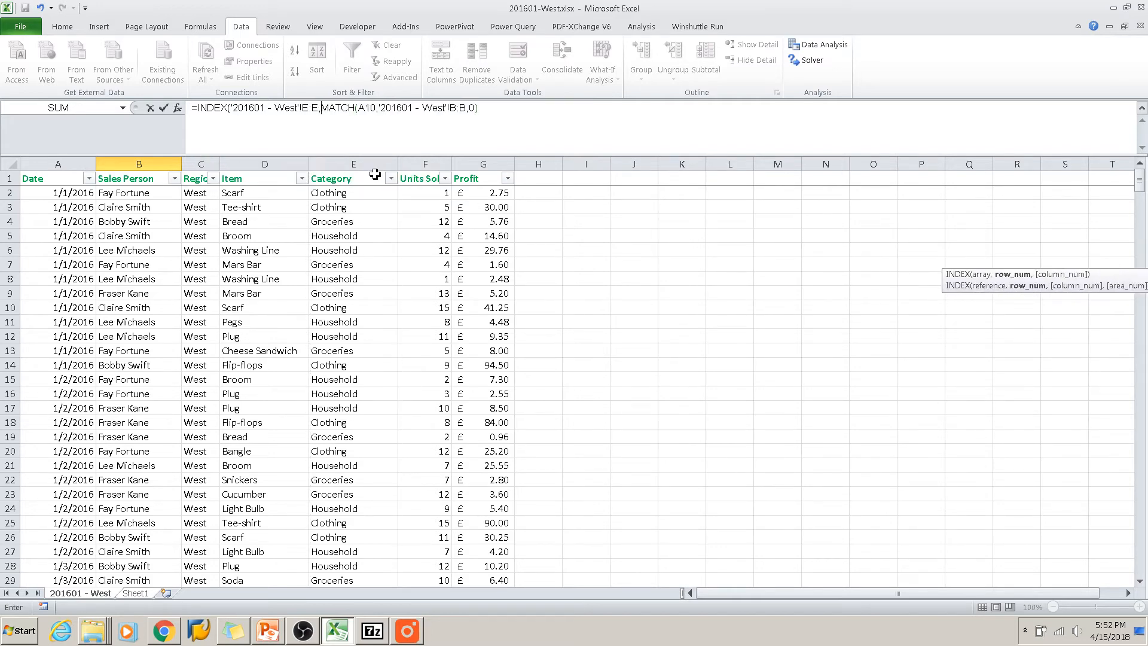
key("Return")
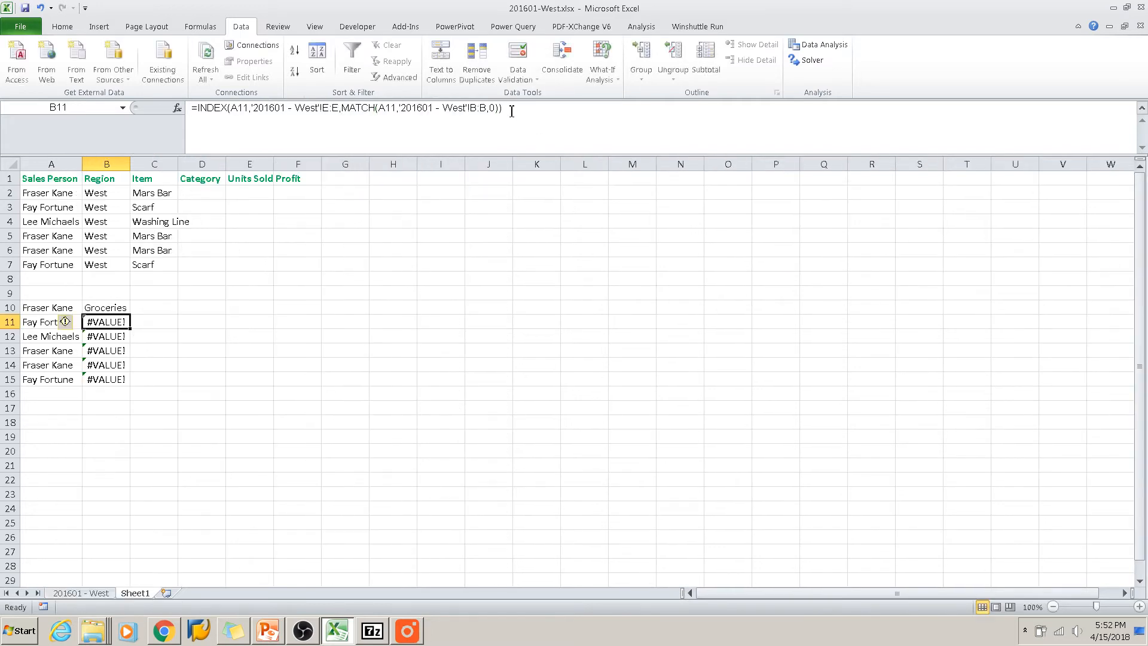
Fill the corrected INDEX and MATCH formula from B10 down through row 15, and widen column C.
left_click(121, 310)
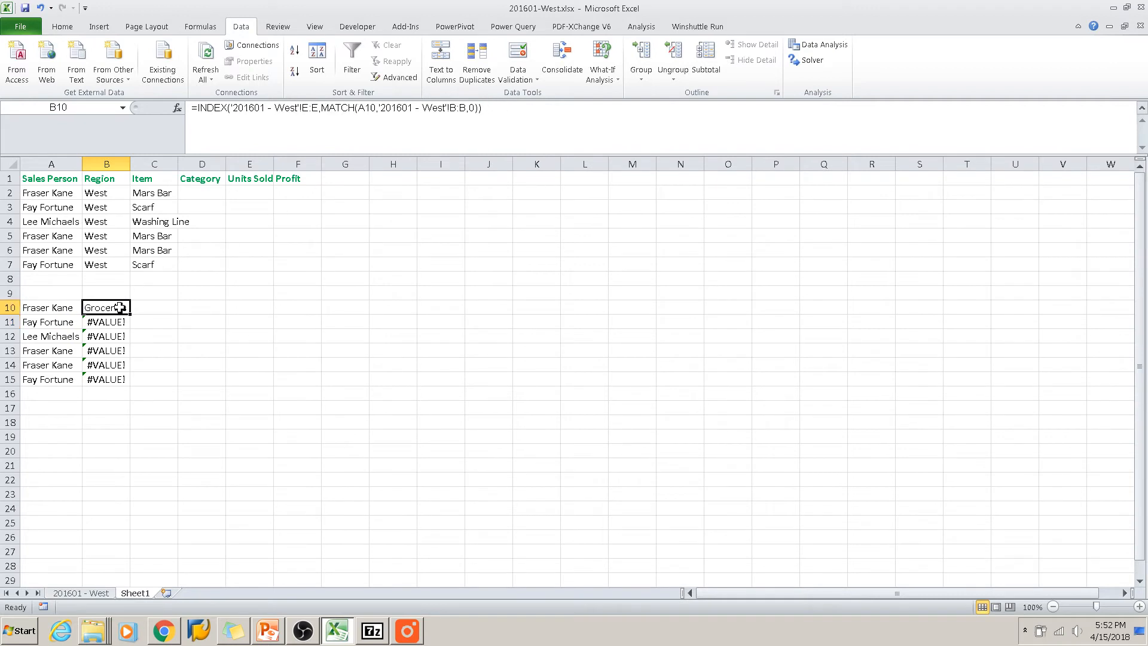
left_click_drag(132, 315, 131, 389)
left_click(148, 304)
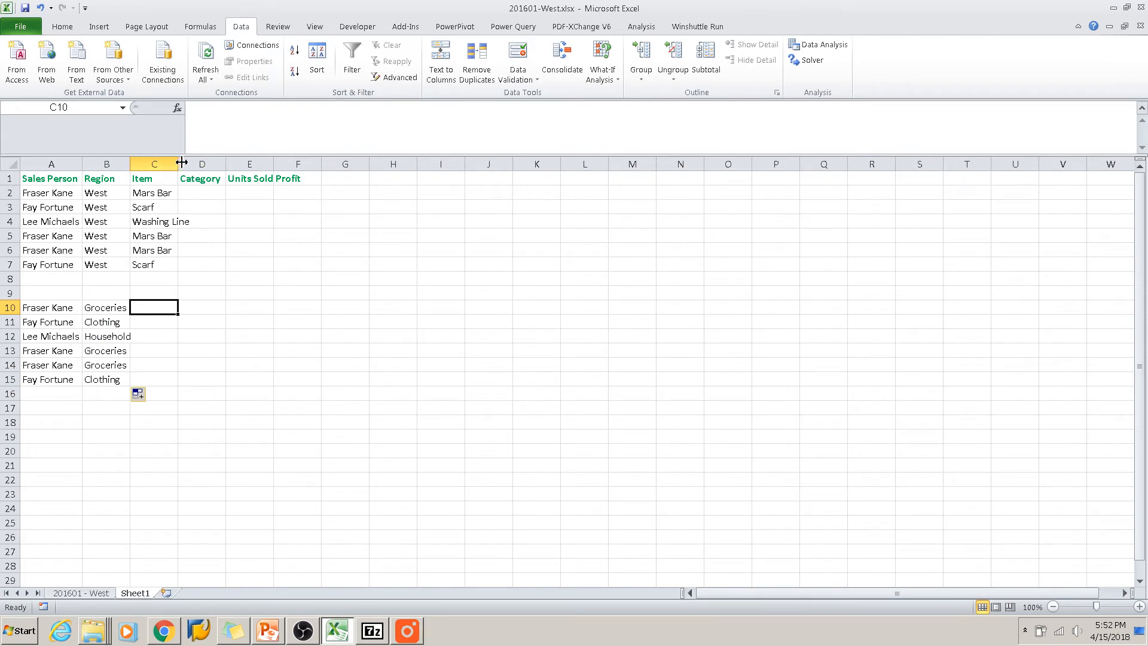
left_click_drag(177, 164, 249, 164)
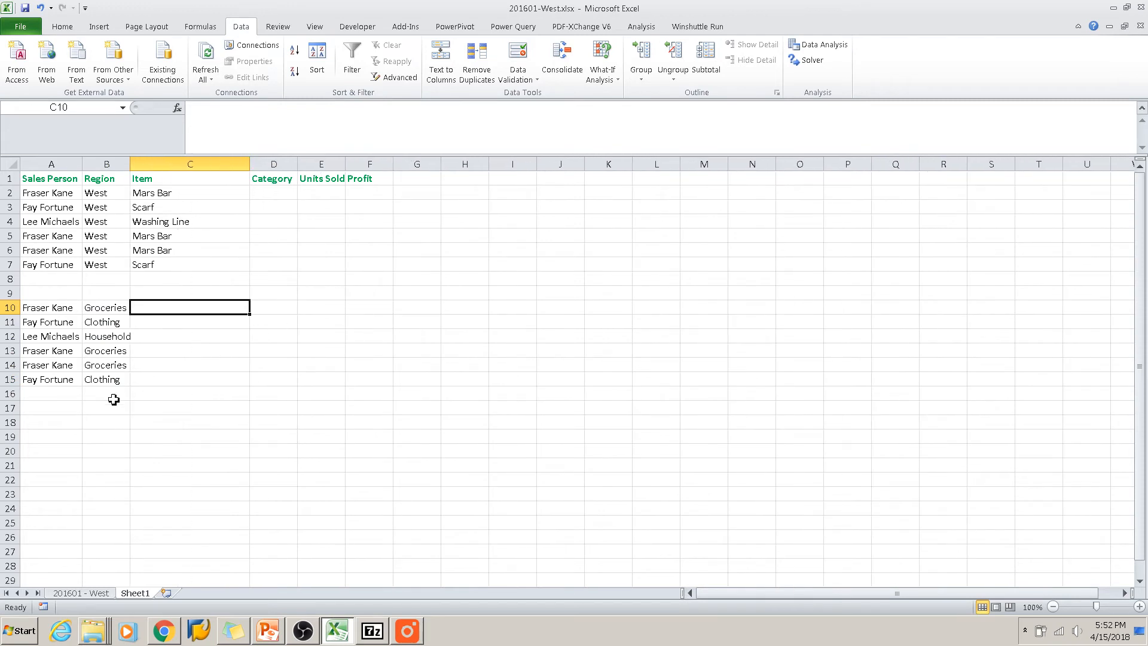
Copy the salesperson names in A10:A15 to the range starting at J2.
left_click(50, 310)
left_click_drag(50, 310, 48, 377)
key("ctrl+c")
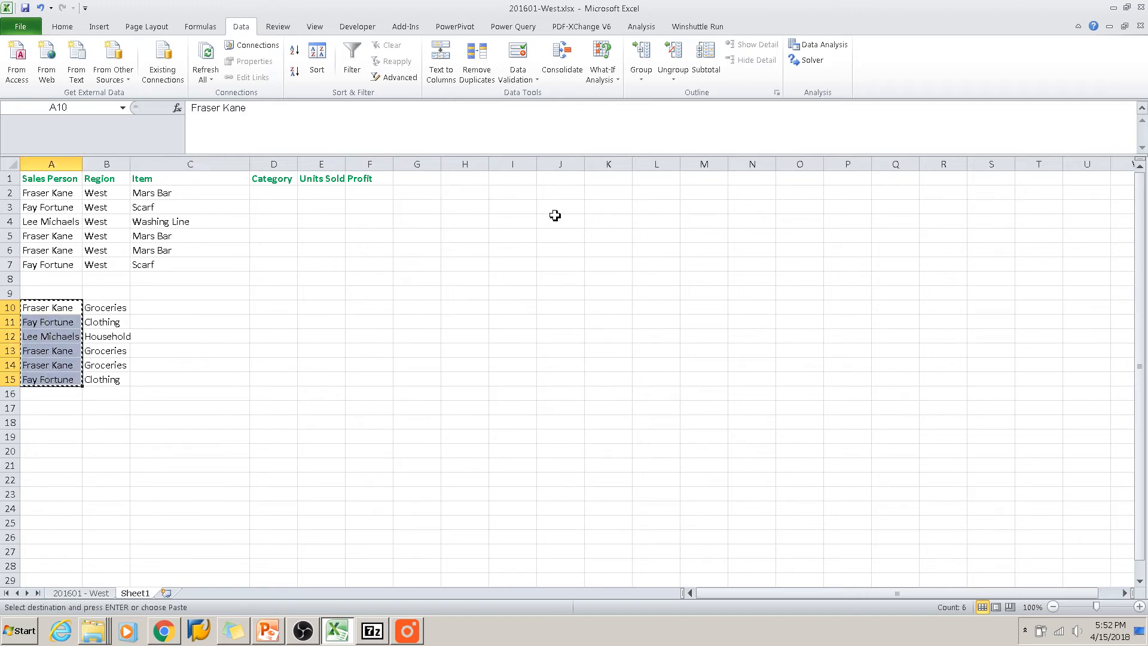
left_click(552, 197)
key("ctrl+v")
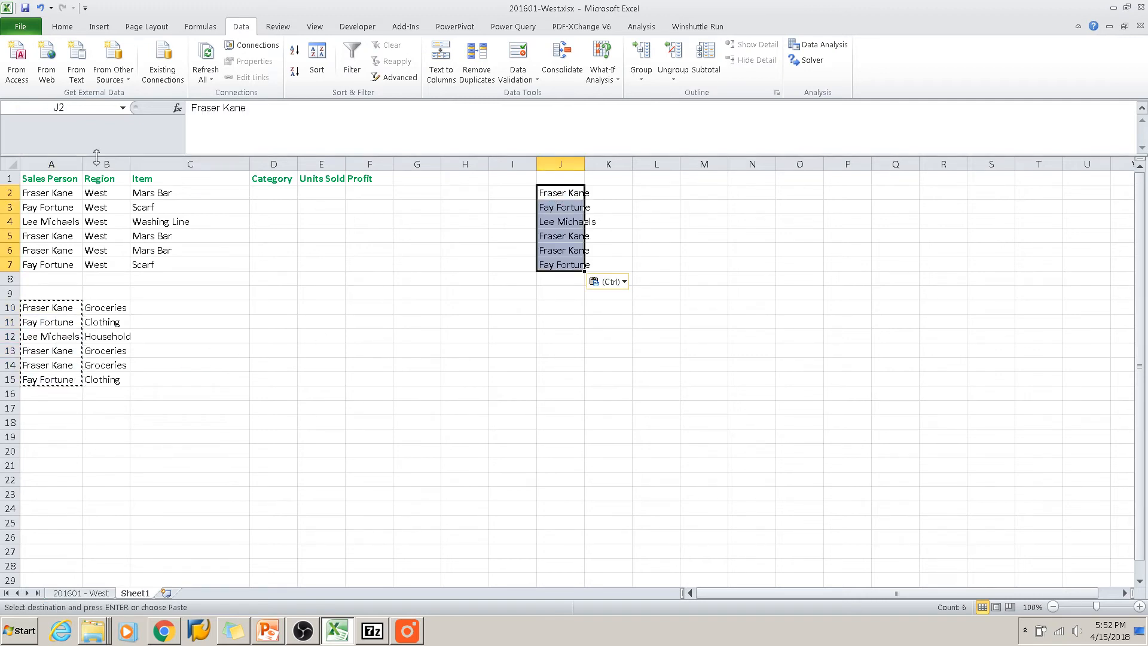
Copy the Sales Person header to J1 and the Region header to K1.
left_click(51, 178)
key("ctrl+c")
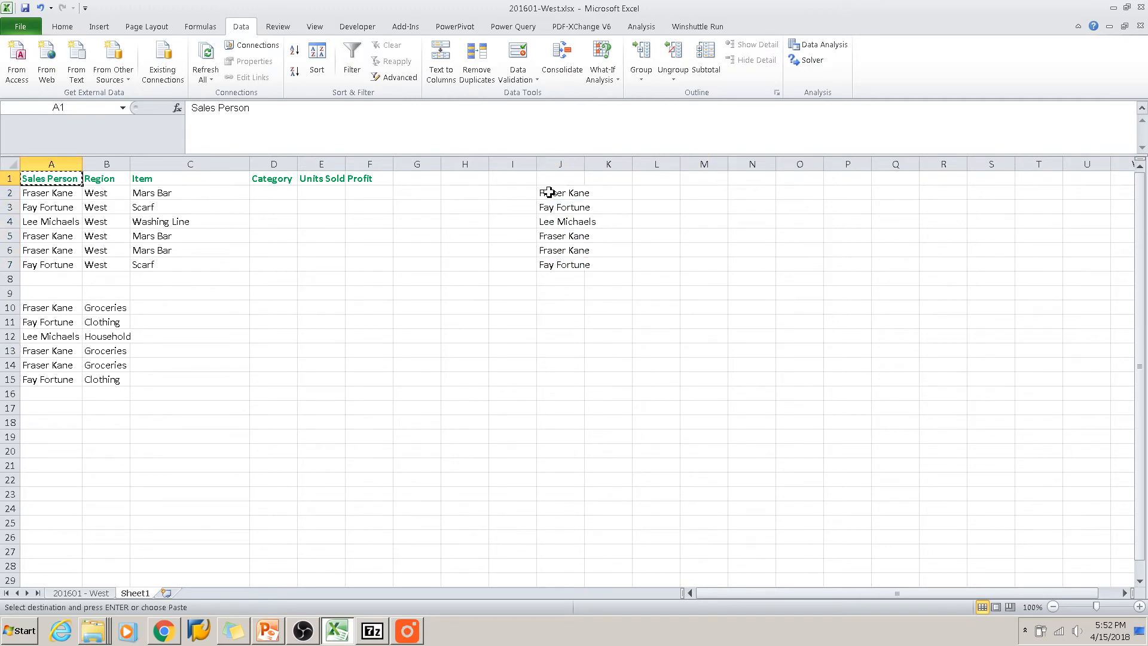
left_click(547, 178)
key("ctrl+v")
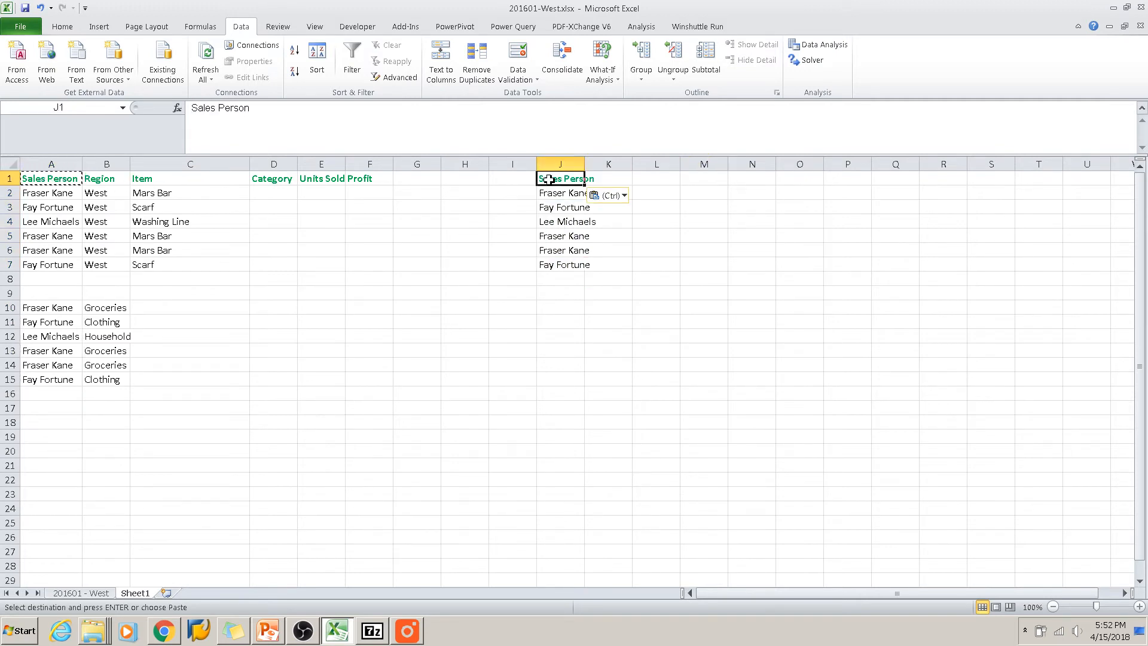
left_click(111, 179)
key("ctrl+c")
left_click(624, 182)
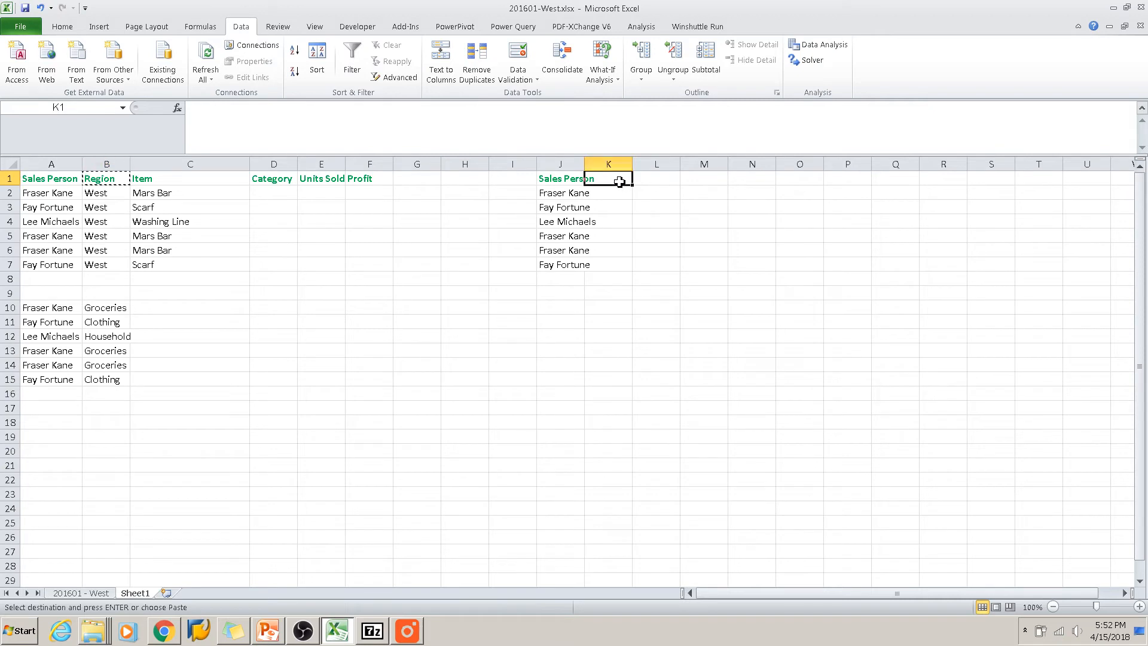
key("ctrl+v")
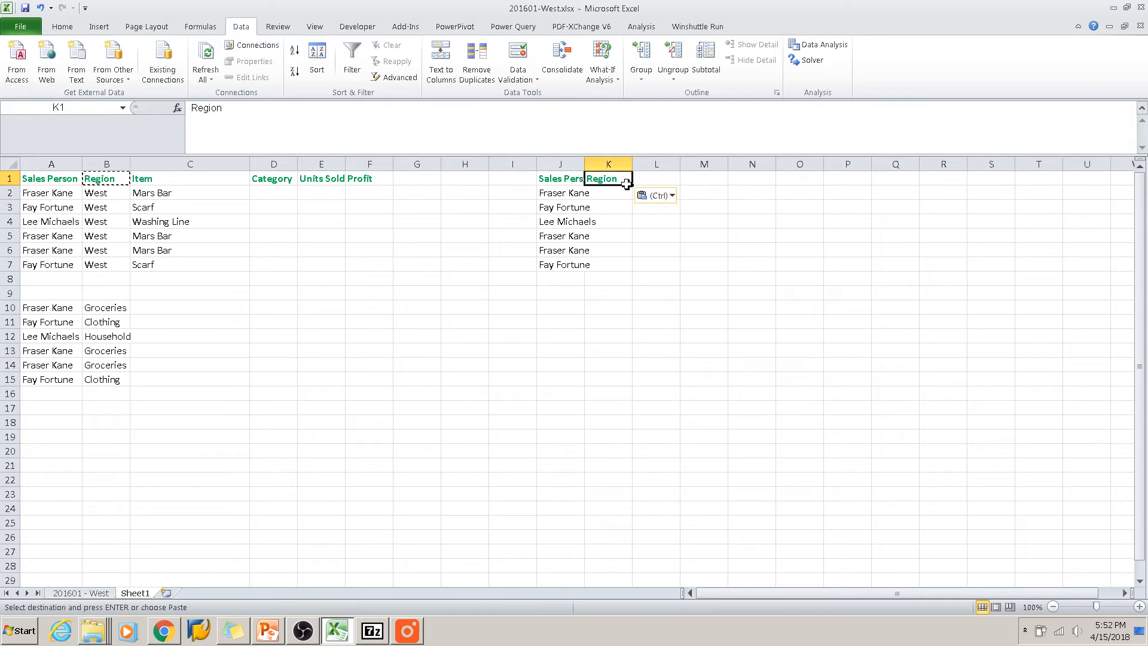
Widen column J to fit its header and clear the salesperson names from J2:J7.
left_click(114, 198)
left_click(115, 213)
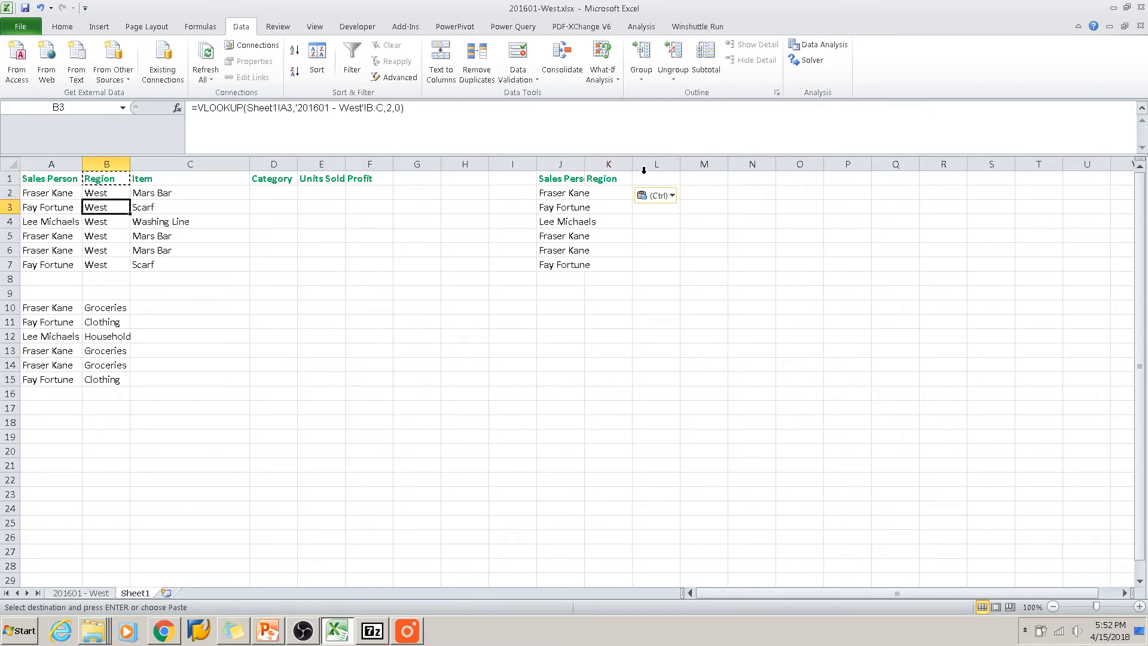
left_click_drag(586, 164, 615, 164)
left_click_drag(584, 192, 583, 276)
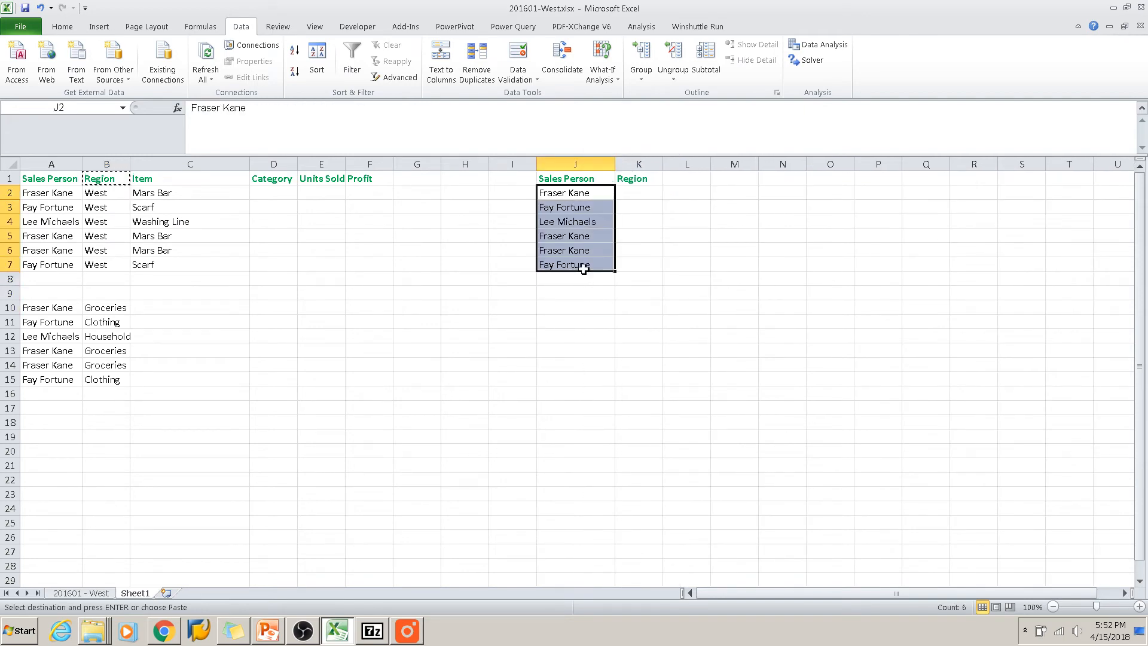
key("Delete")
Copy the items in D112:D118 of the 201601 - West sheet to Sheet1, starting at J2.
left_click(84, 592)
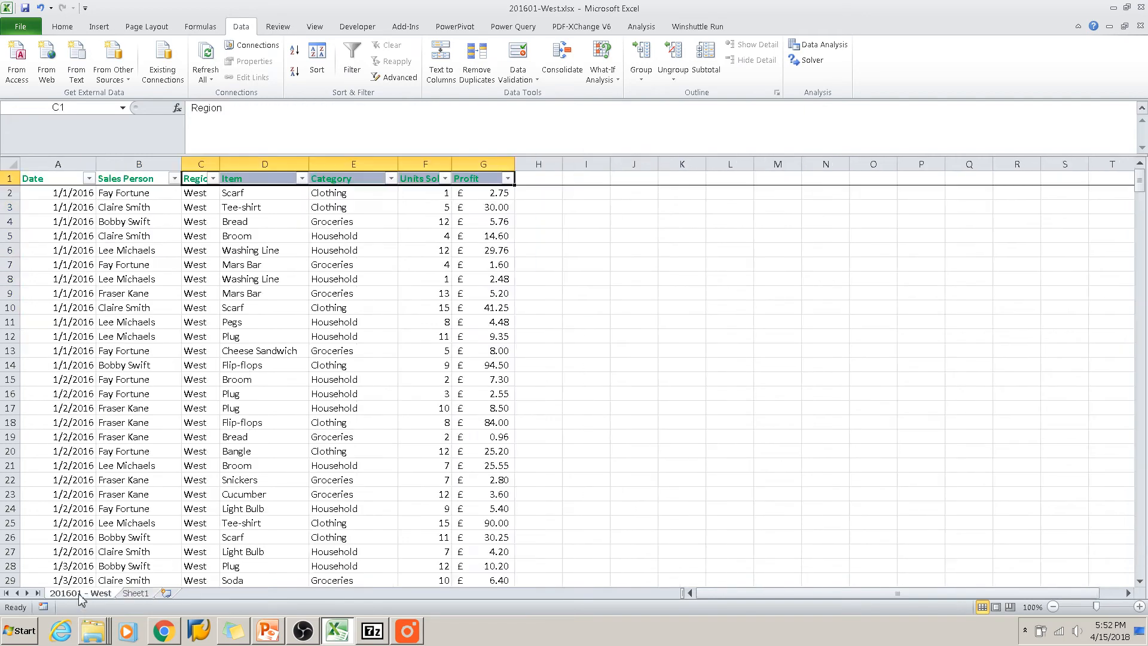
scroll(248, 361, "down", 3)
left_click(146, 417)
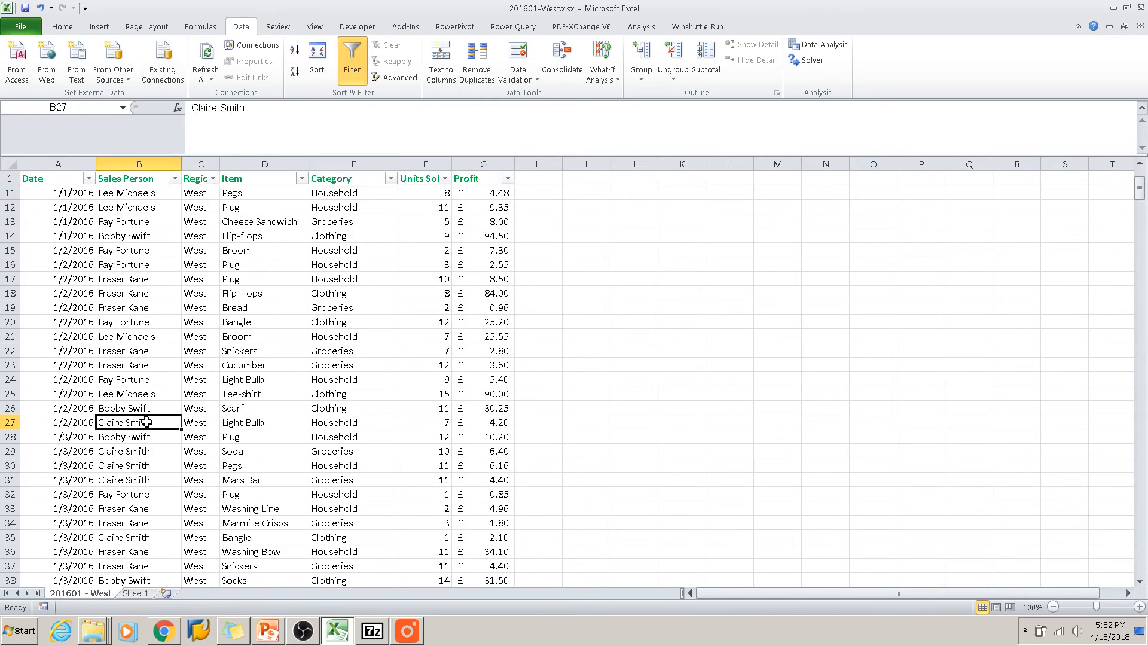
scroll(179, 430, "down", 20)
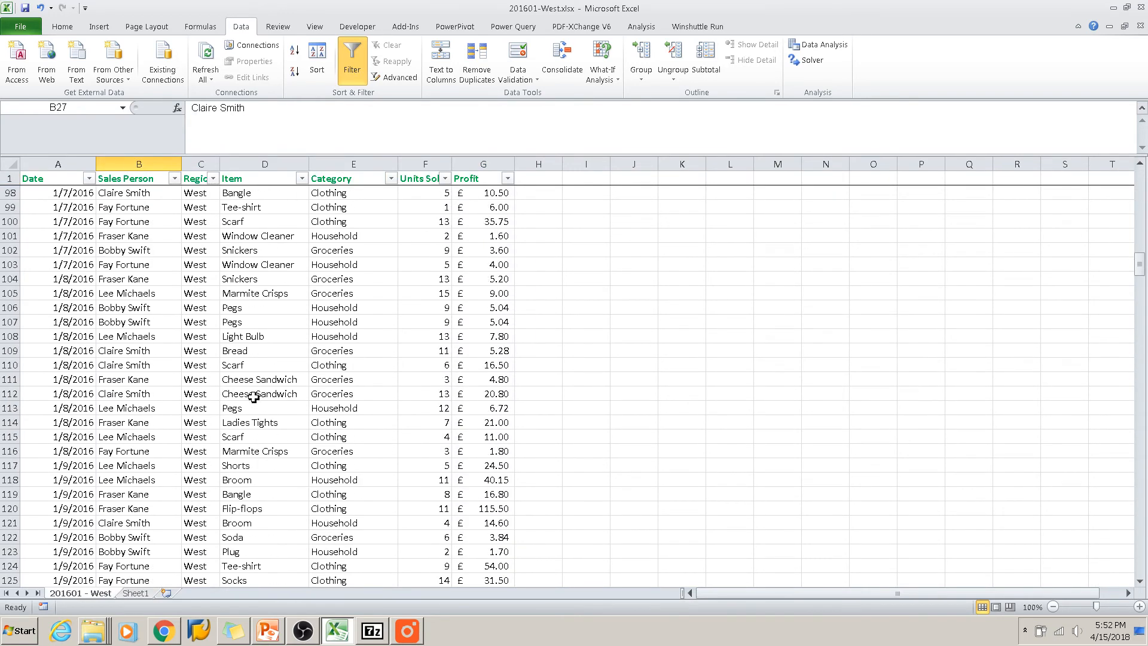
left_click_drag(253, 396, 255, 484)
key("ctrl+c")
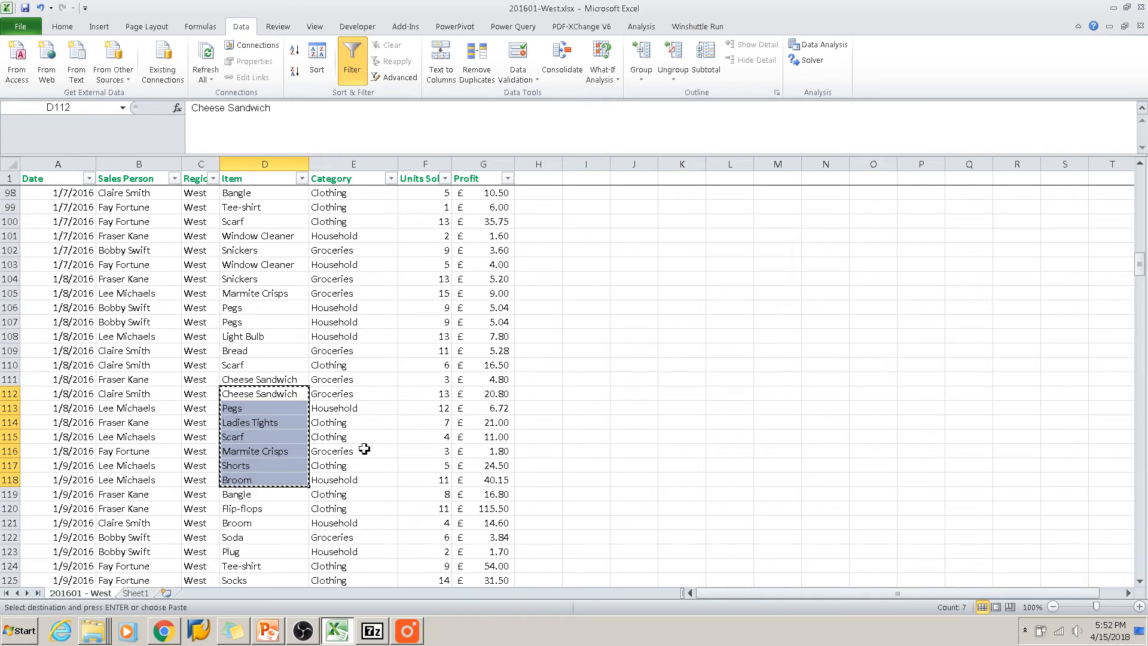
left_click(147, 592)
left_click(576, 195)
key("ctrl+v")
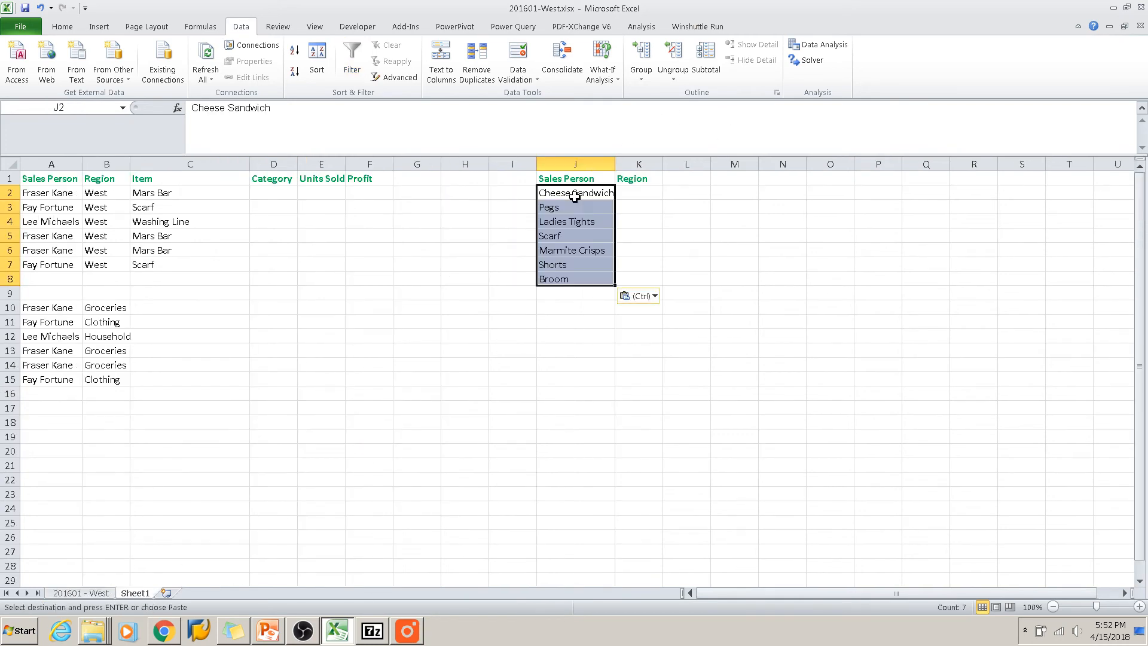
Replace the Sales Person header in J1 with ITEM.
left_click(572, 181)
type("ITEM")
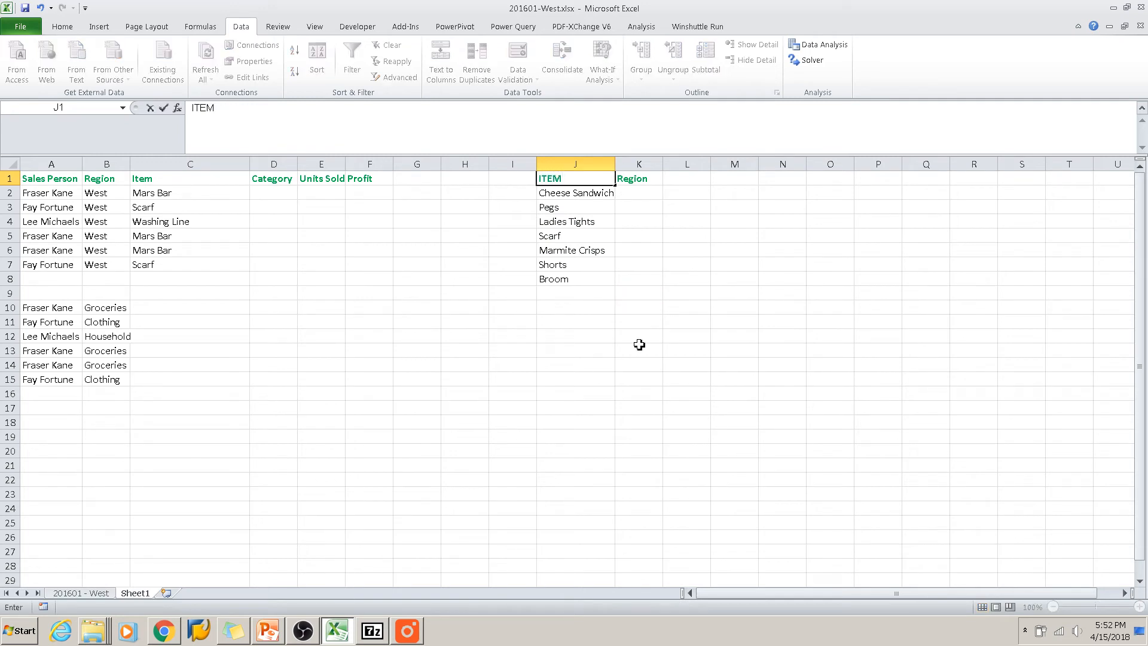
key("Tab")
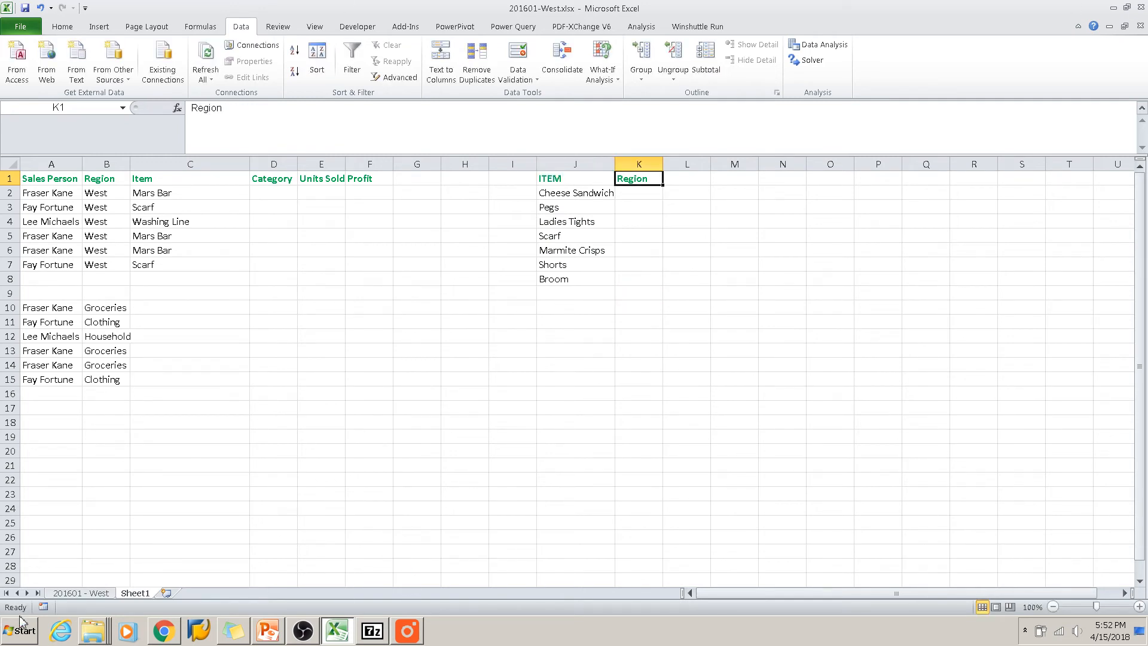
Copy the Category header from E1 of the 201601 - West sheet over the Region header in K1 of Sheet1.
left_click(95, 593)
left_click(345, 179)
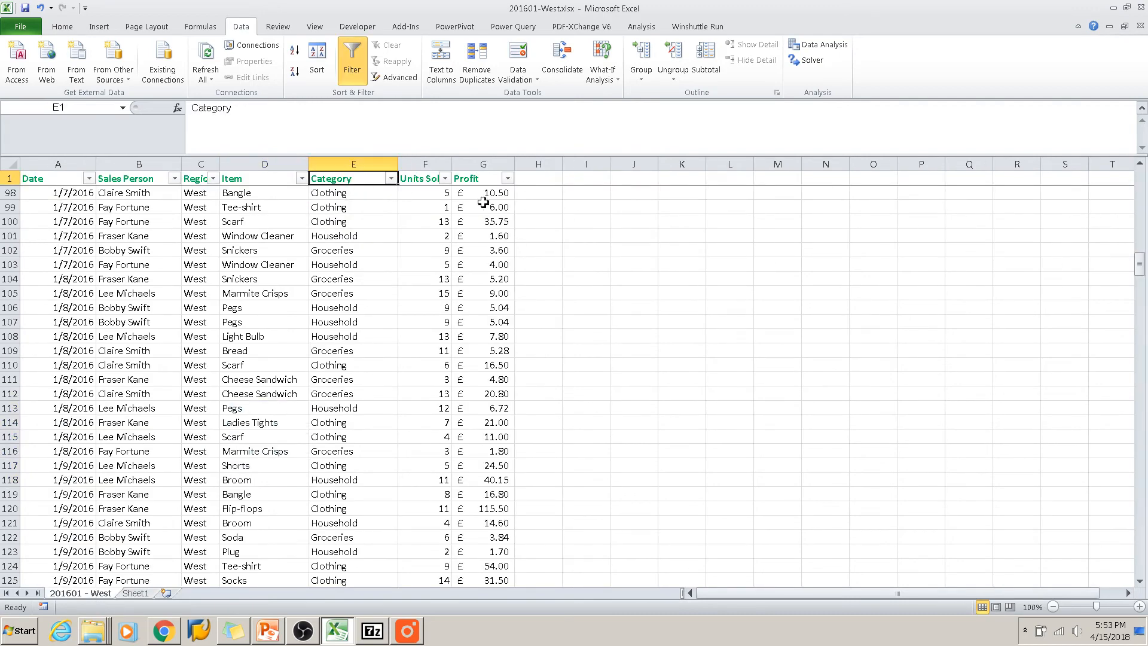
key("ctrl+c")
left_click(135, 593)
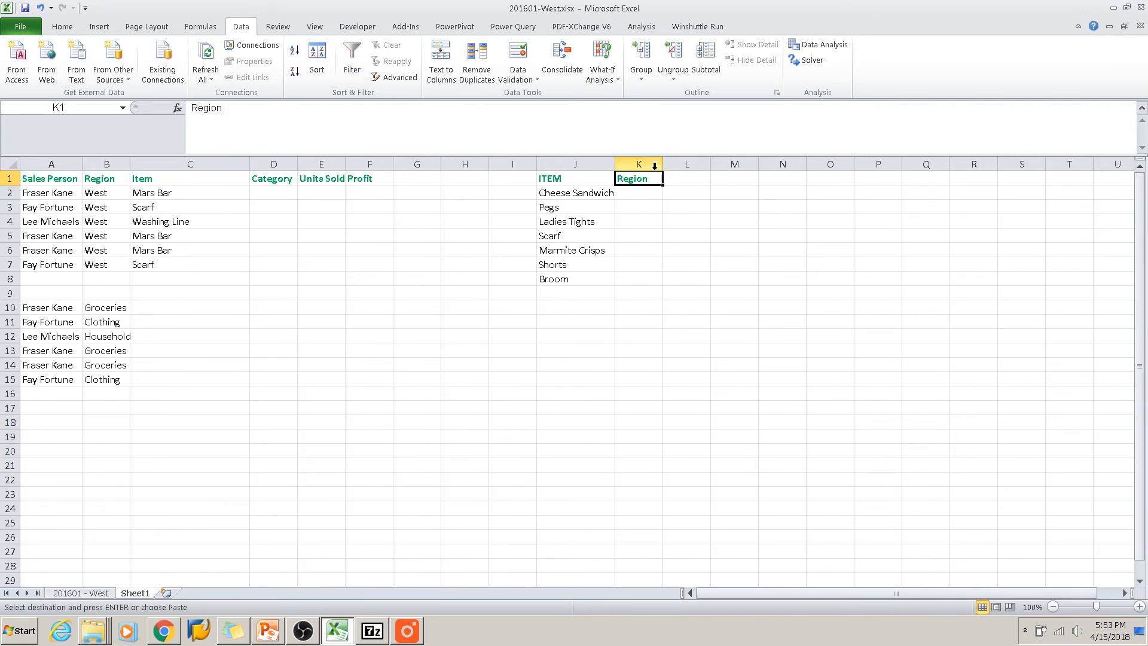
key("ctrl+v")
left_click(644, 194)
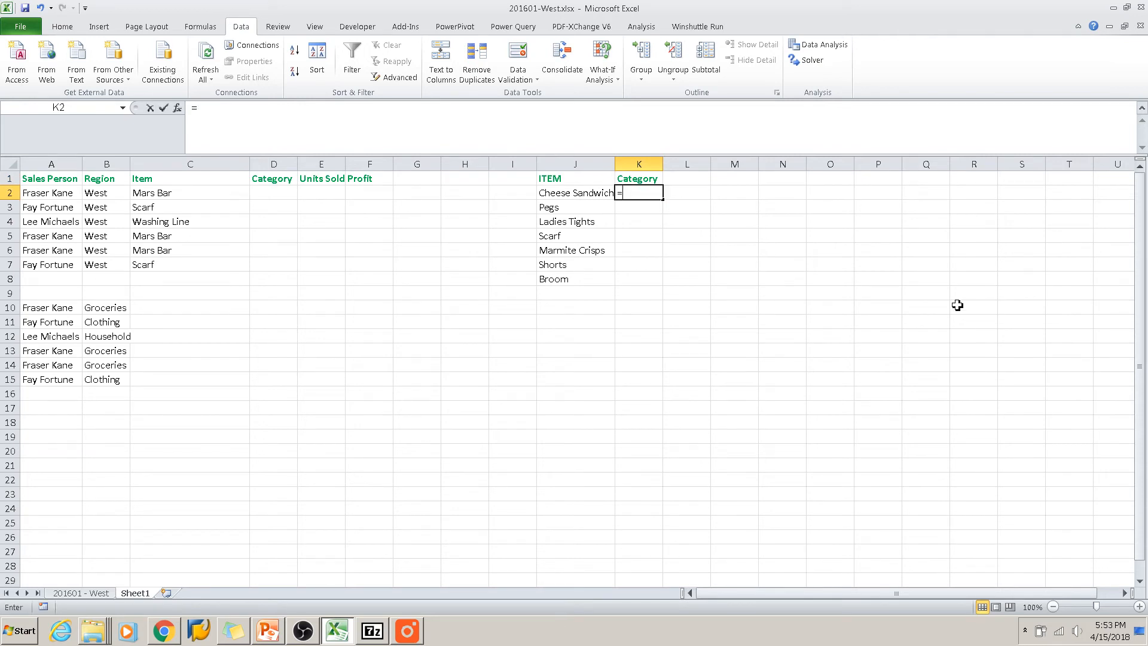
type("=MATCH(")
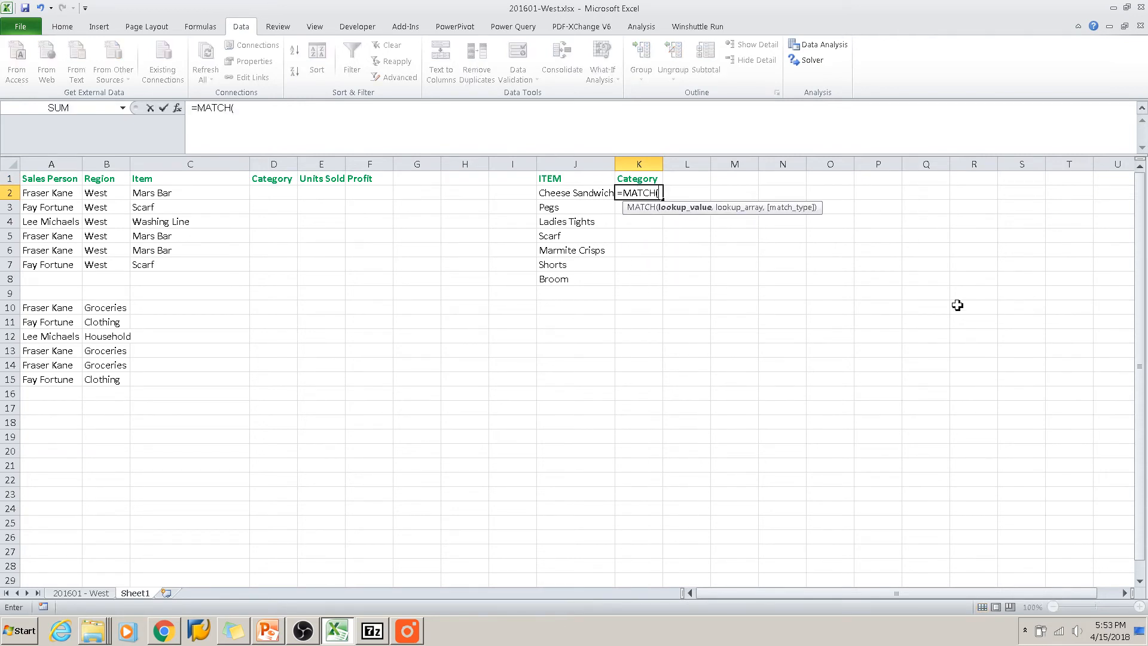
left_click(564, 191)
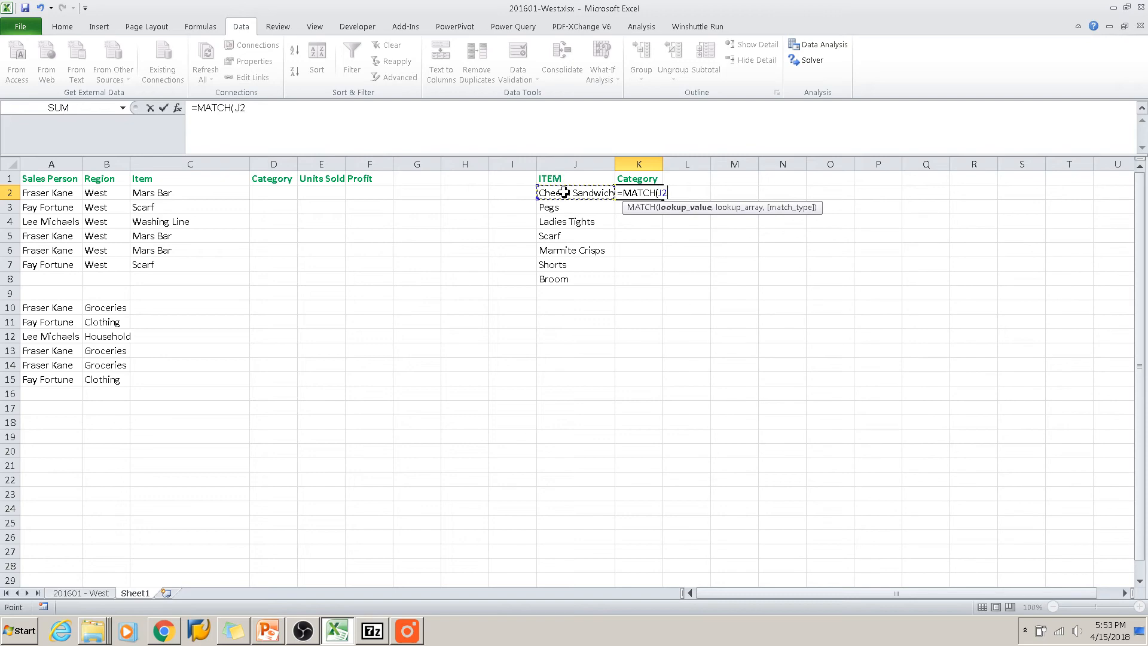
type(",")
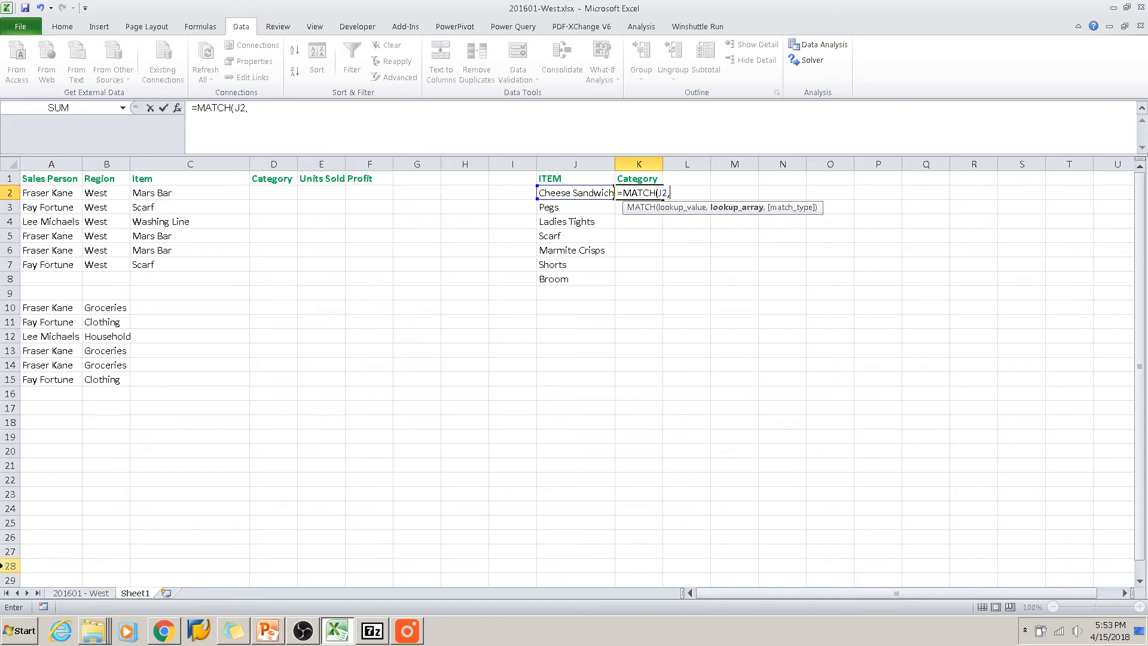
left_click(98, 594)
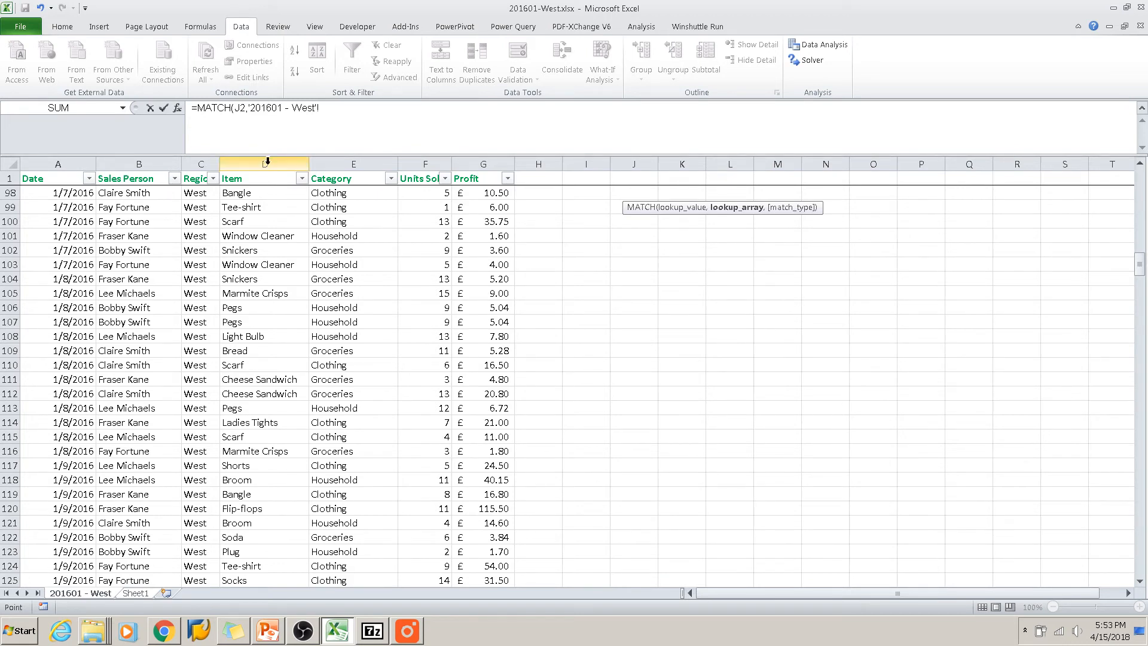
left_click_drag(337, 113, 117, 123)
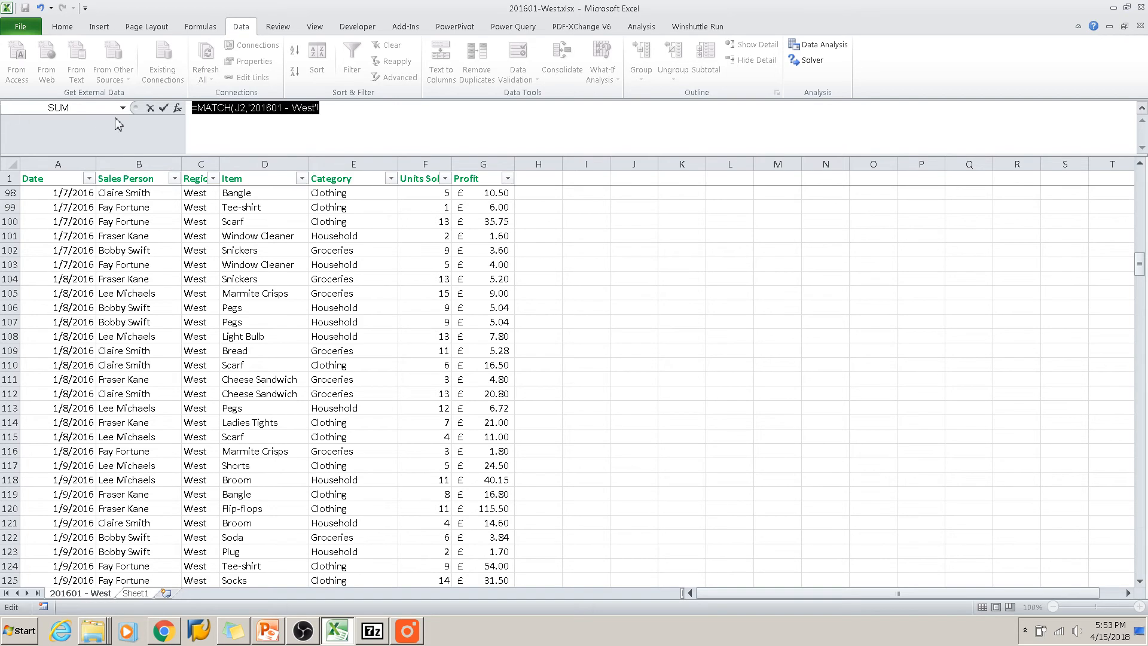
key("BackSpace")
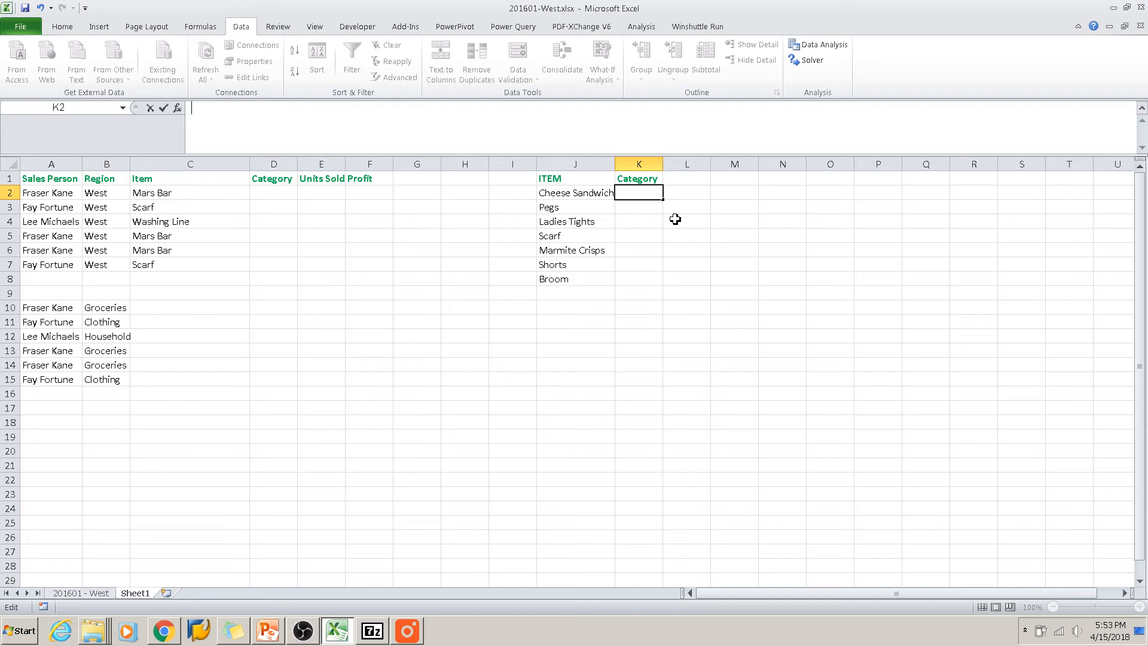
type("=")
left_click(572, 196)
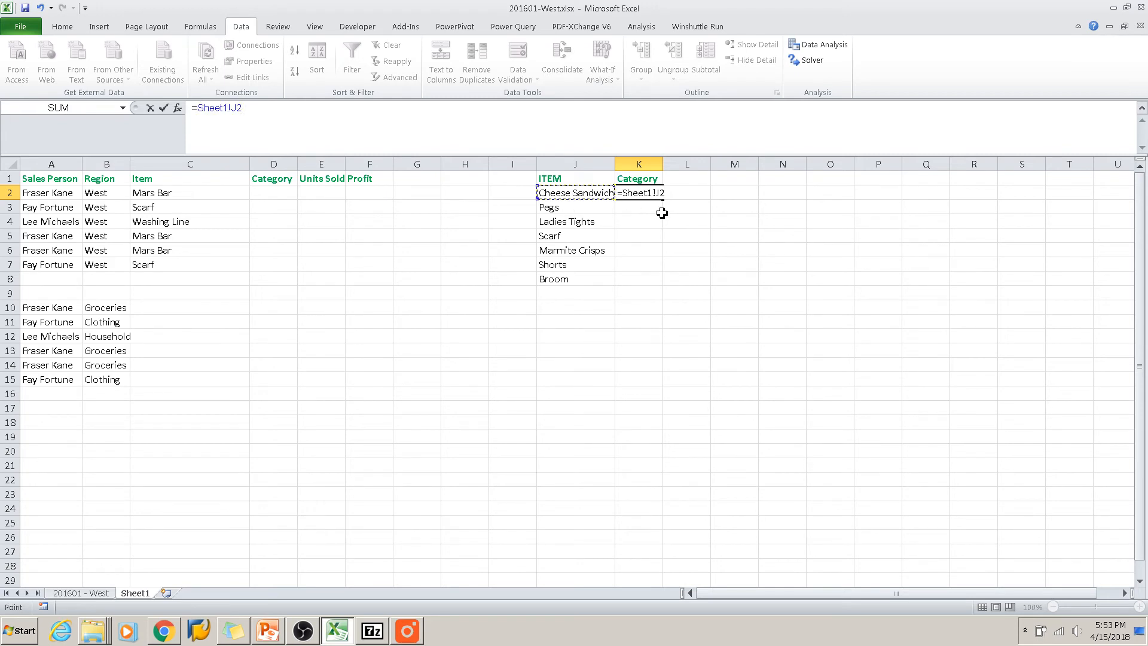
type(",")
left_click(92, 593)
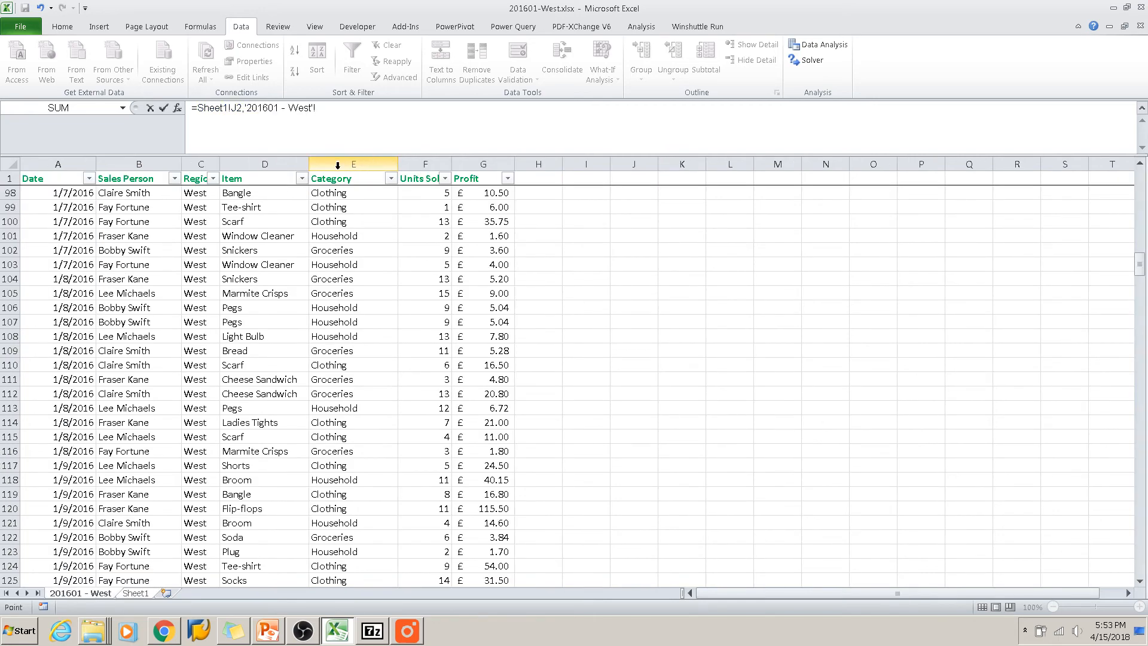
left_click(243, 163)
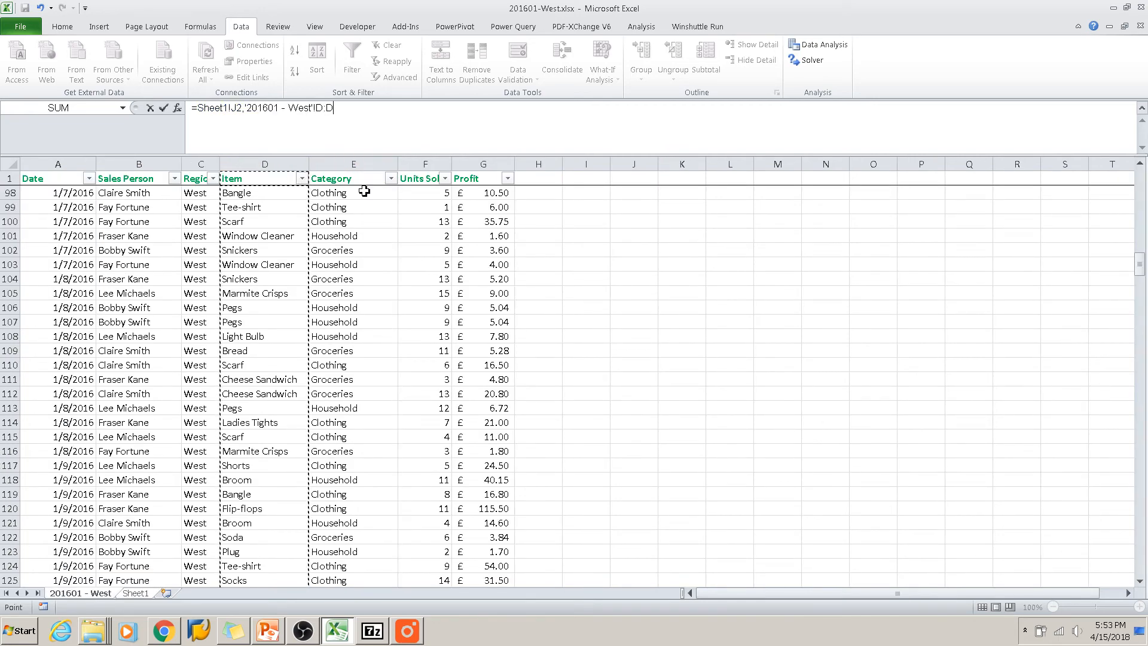
type(",0")
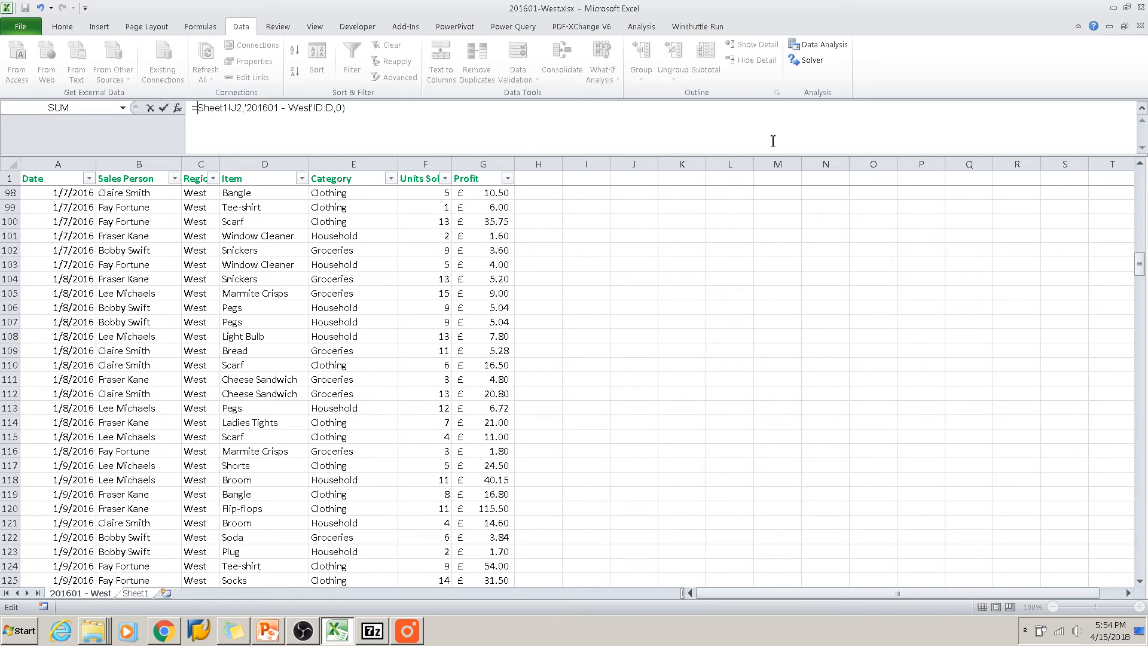
type("IN")
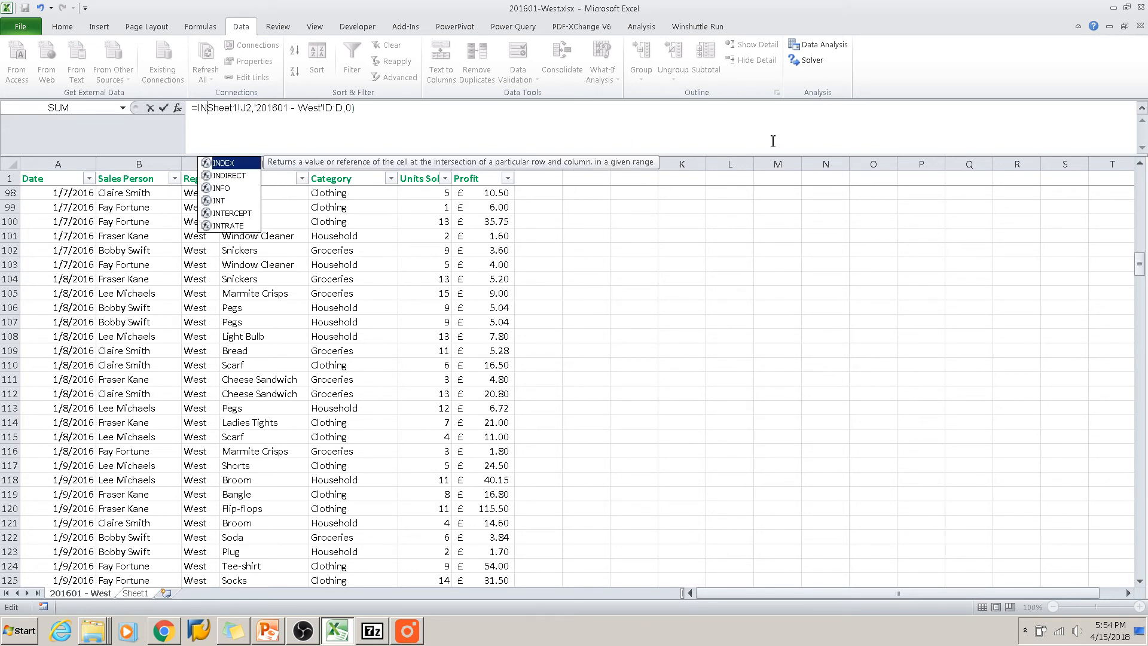
type("DE")
key("BackSpace")
key("BackSpace")
key("BackSpace")
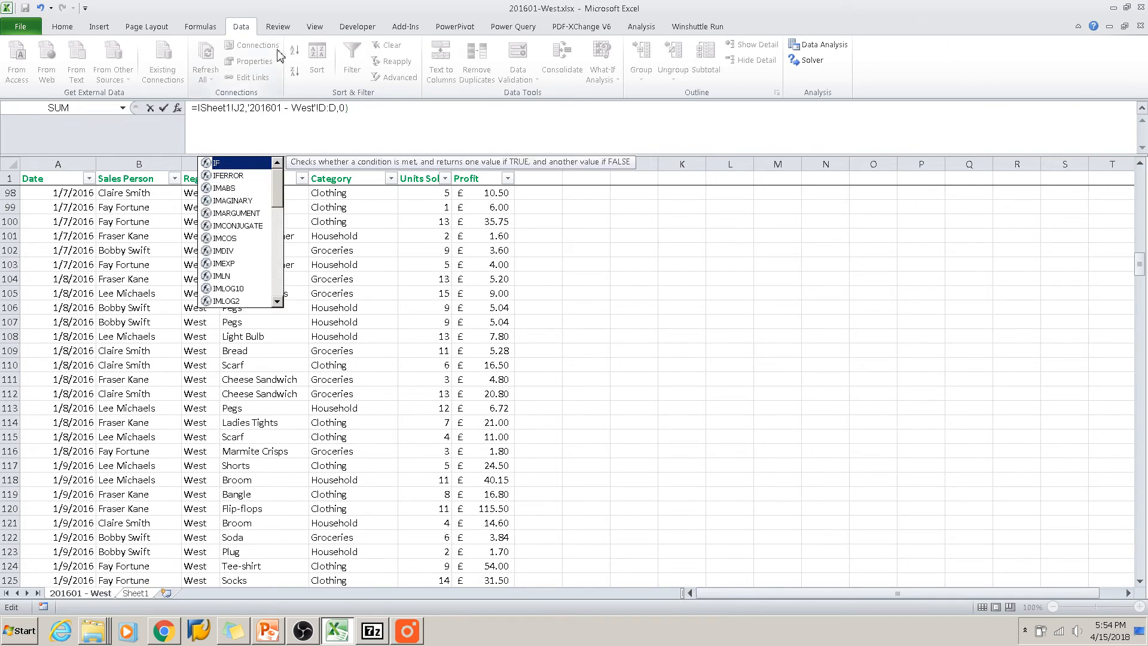
left_click_drag(358, 109, 3, 110)
key("Escape")
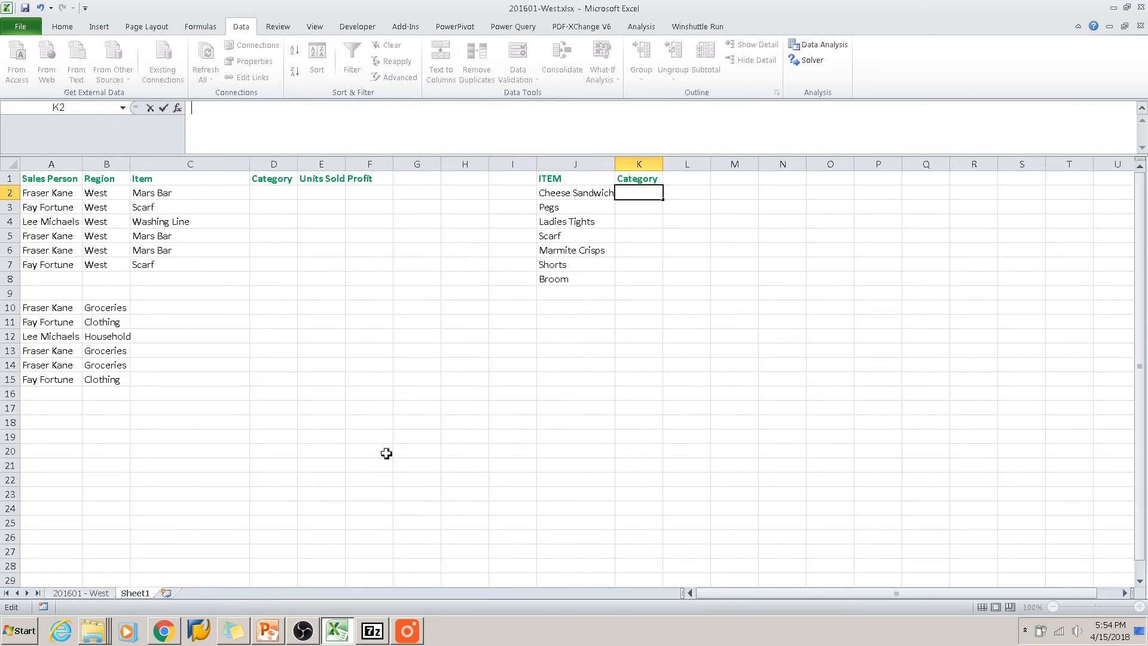
Build a MATCH formula in K2 that looks up J2 in column D of the 201601 - West sheet with exact match 0.
type("=MATCH(")
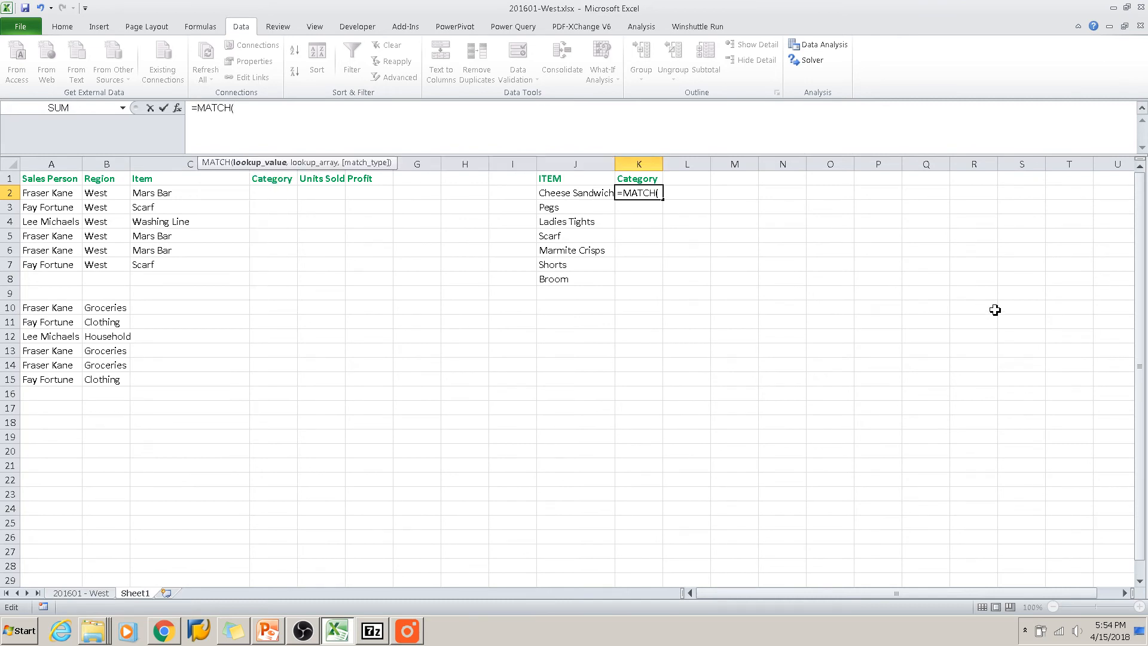
left_click(574, 198)
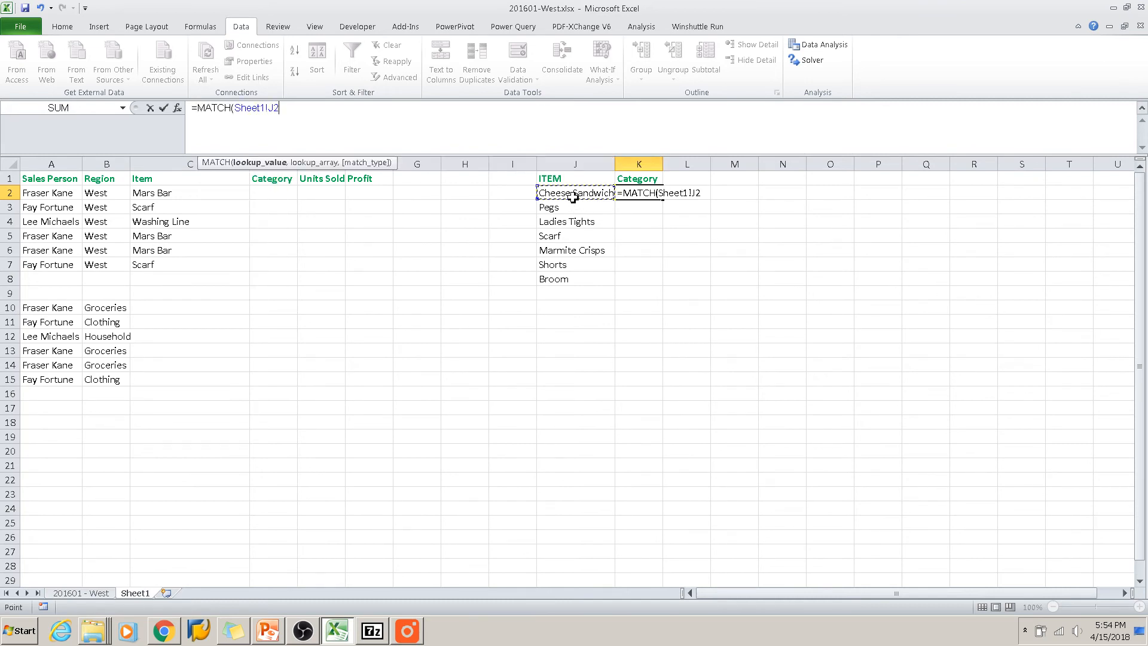
type(",")
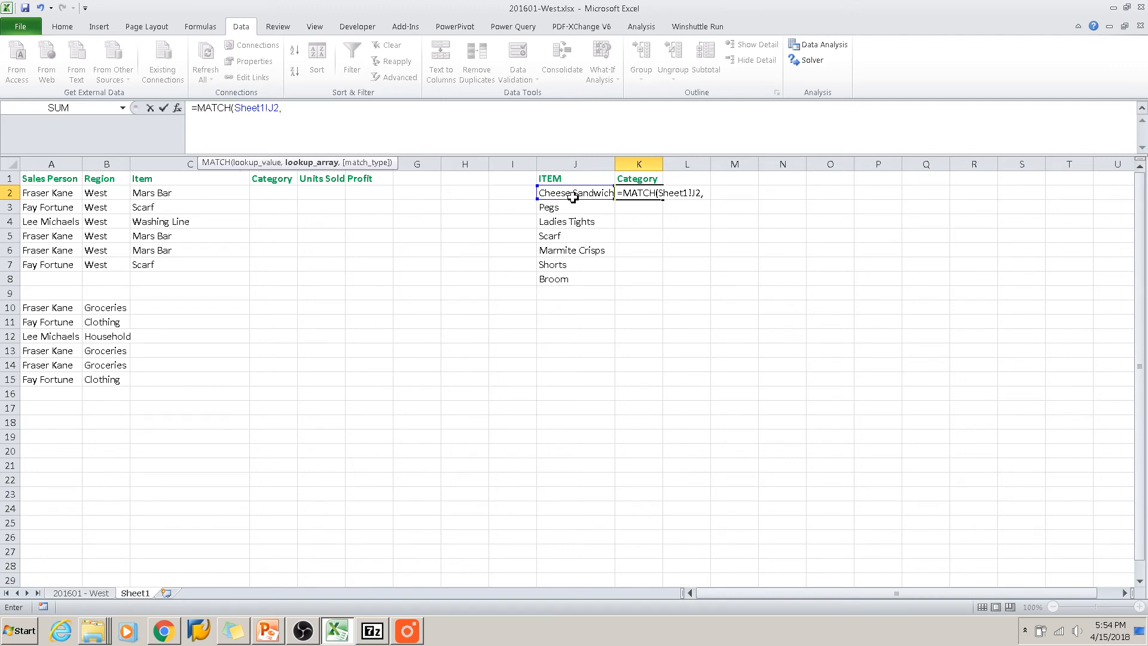
left_click(69, 593)
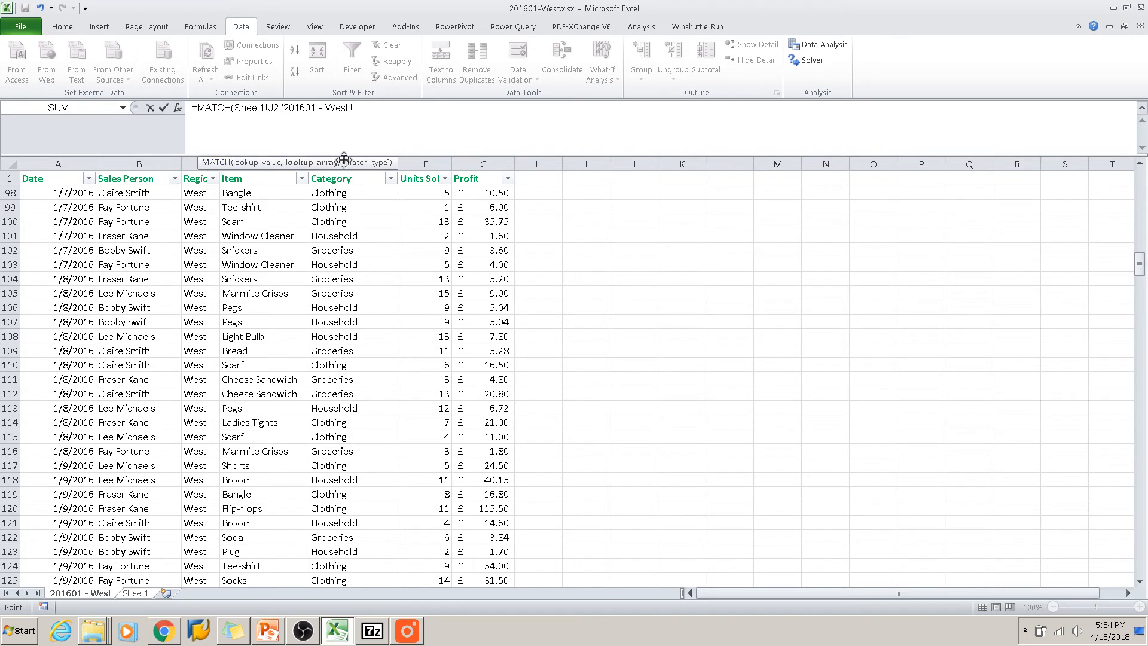
left_click_drag(343, 157, 979, 247)
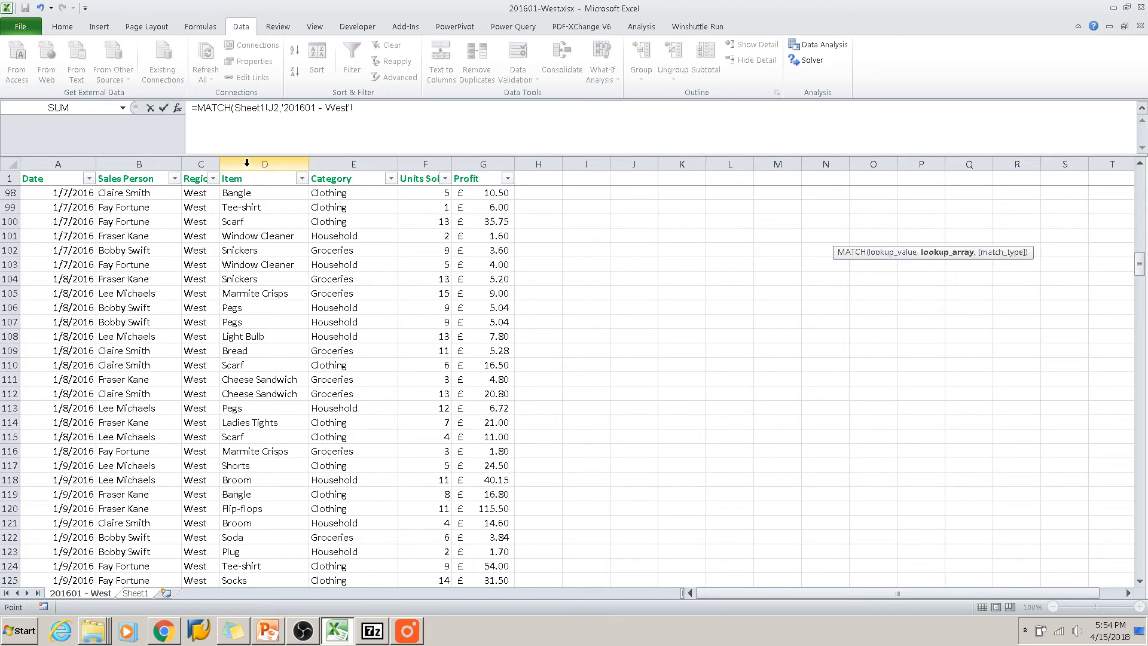
left_click(247, 163)
type(",")
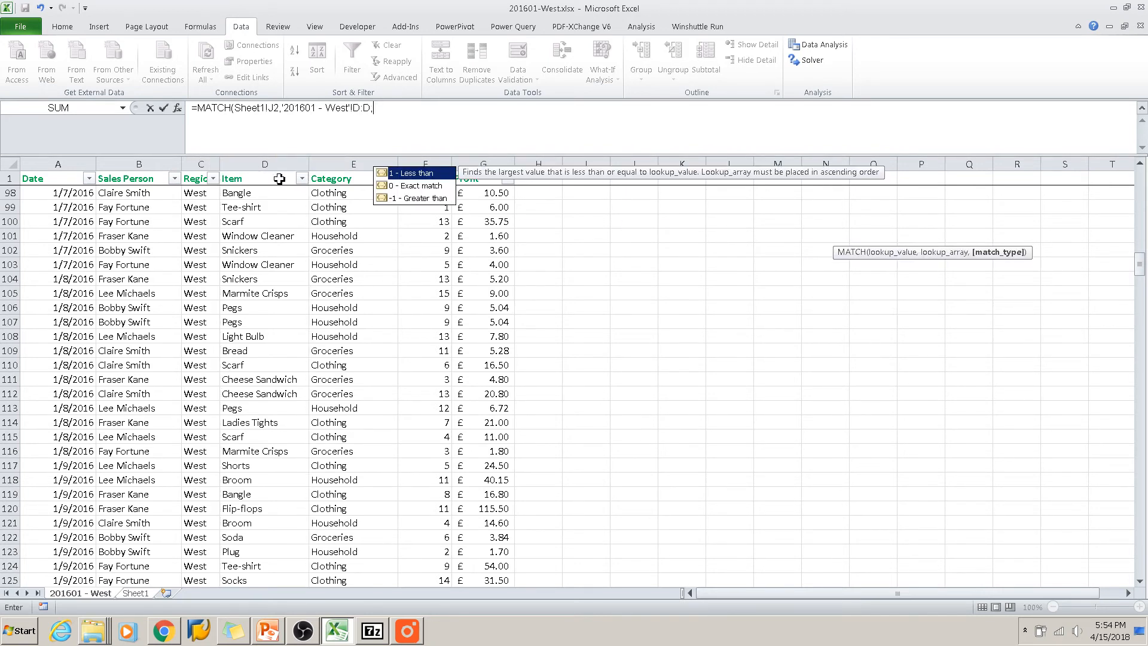
type("0)")
Wrap the MATCH formula in INDEX over column G of the 201601 - West sheet and fill it from K2 down to K8.
left_click(197, 108)
type("INDEX")
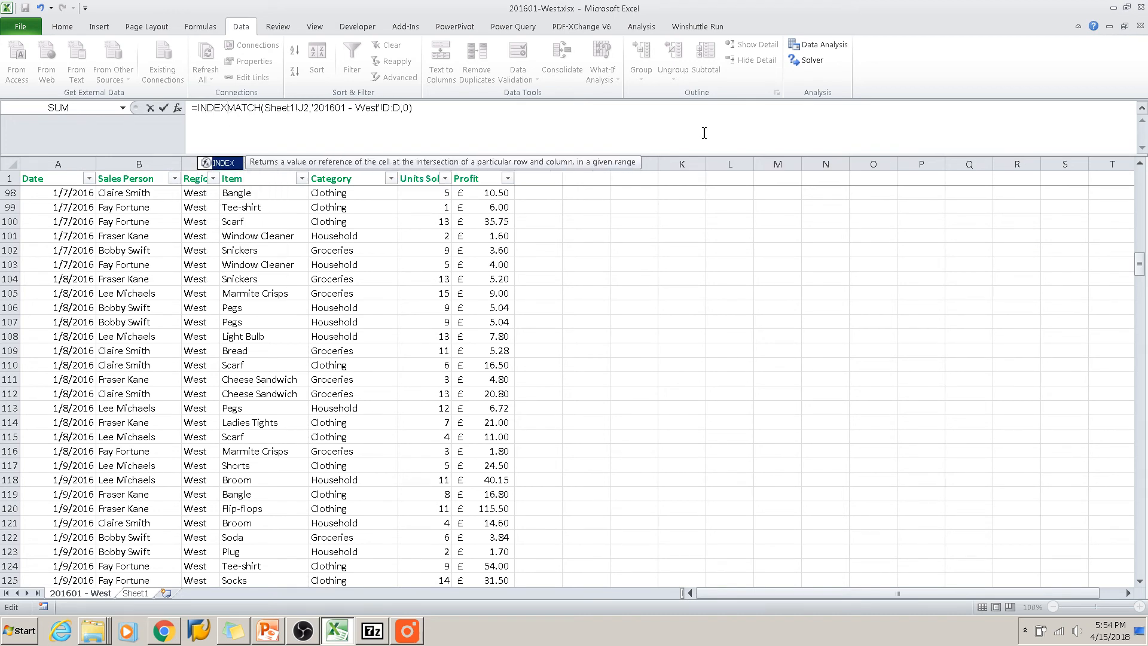
type("(")
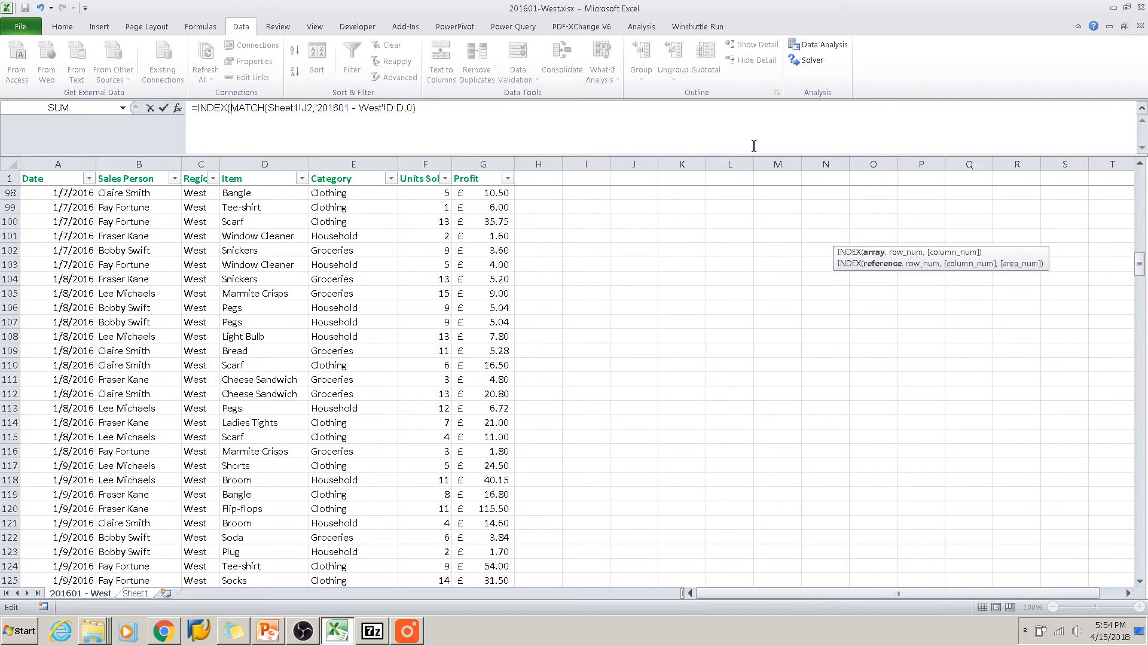
left_click(469, 165)
type(",")
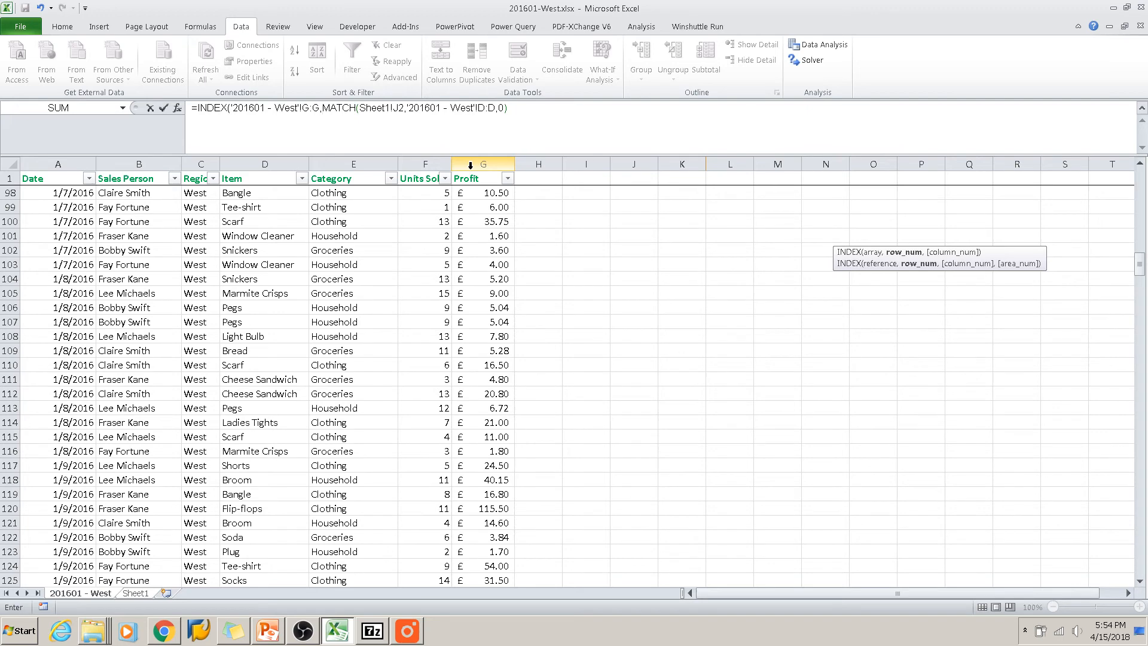
left_click(518, 111)
key("Return")
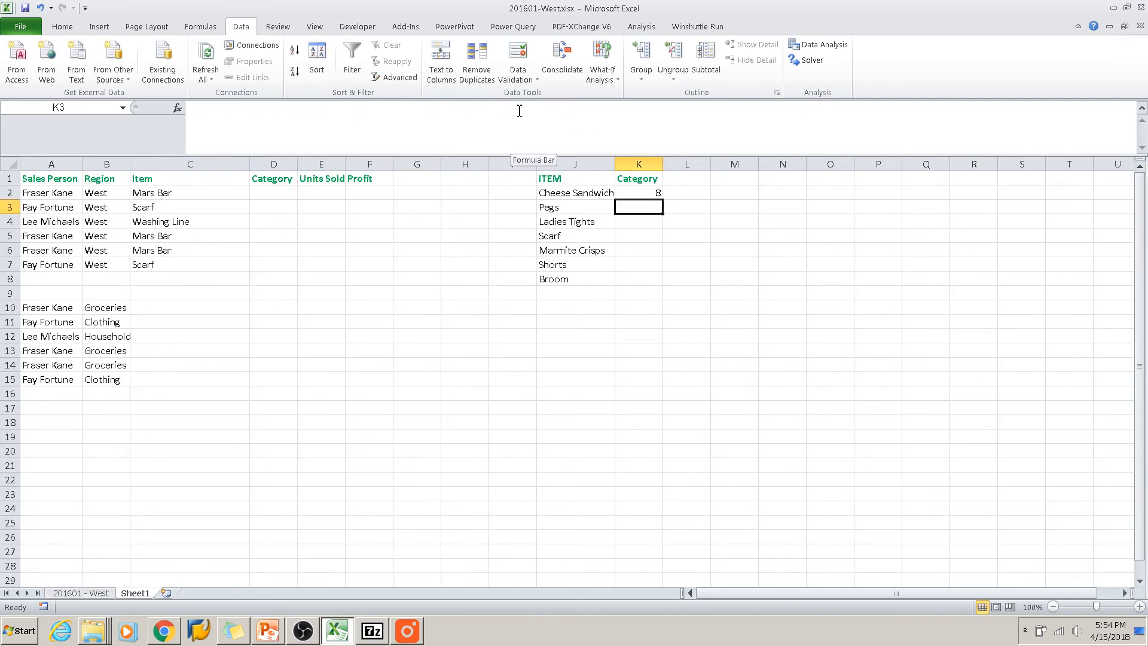
left_click(638, 194)
double_click(662, 199)
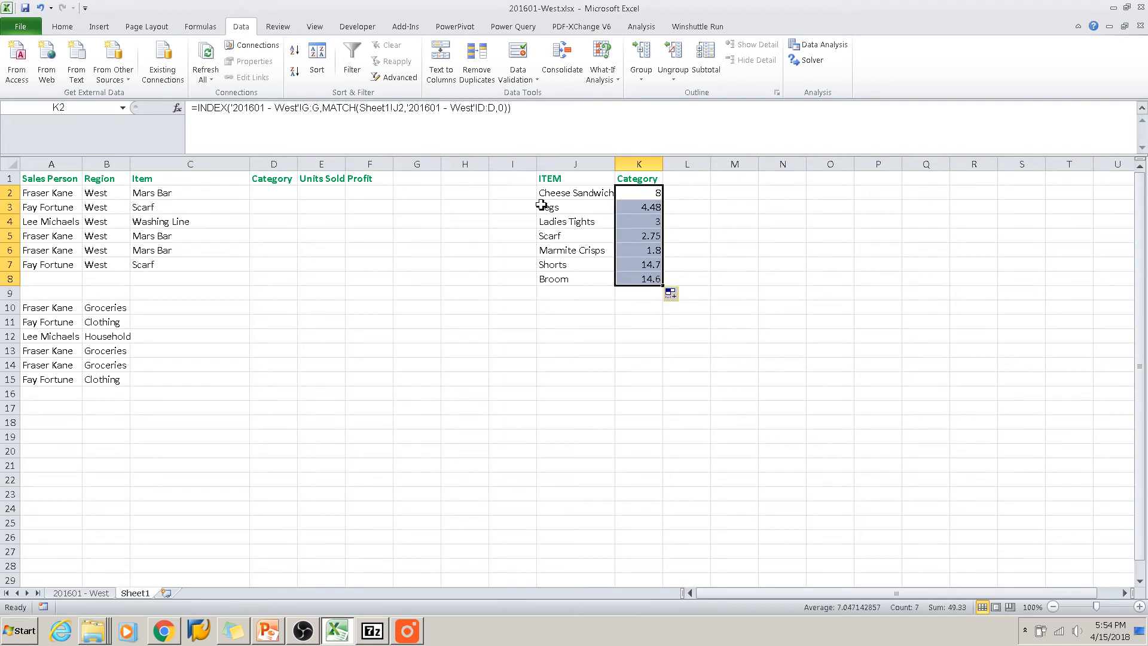
Label the two lookup areas by entering MATCH AND INDEX in J16 and VLOOKUP in B17.
left_click(479, 392)
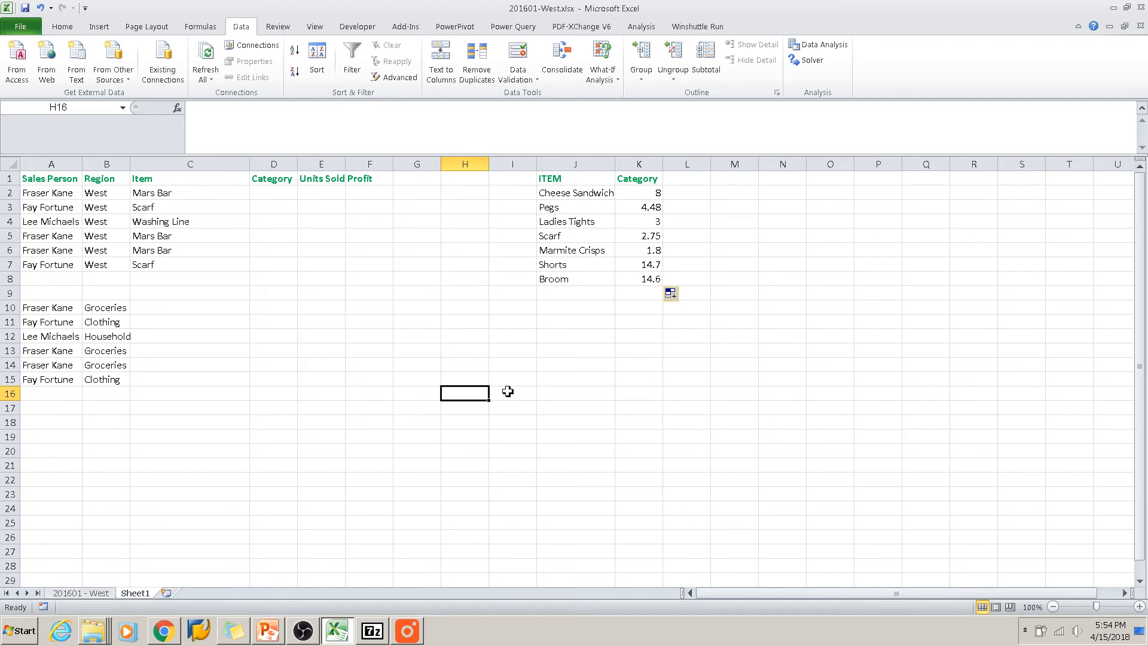
key("Right")
key("Right")
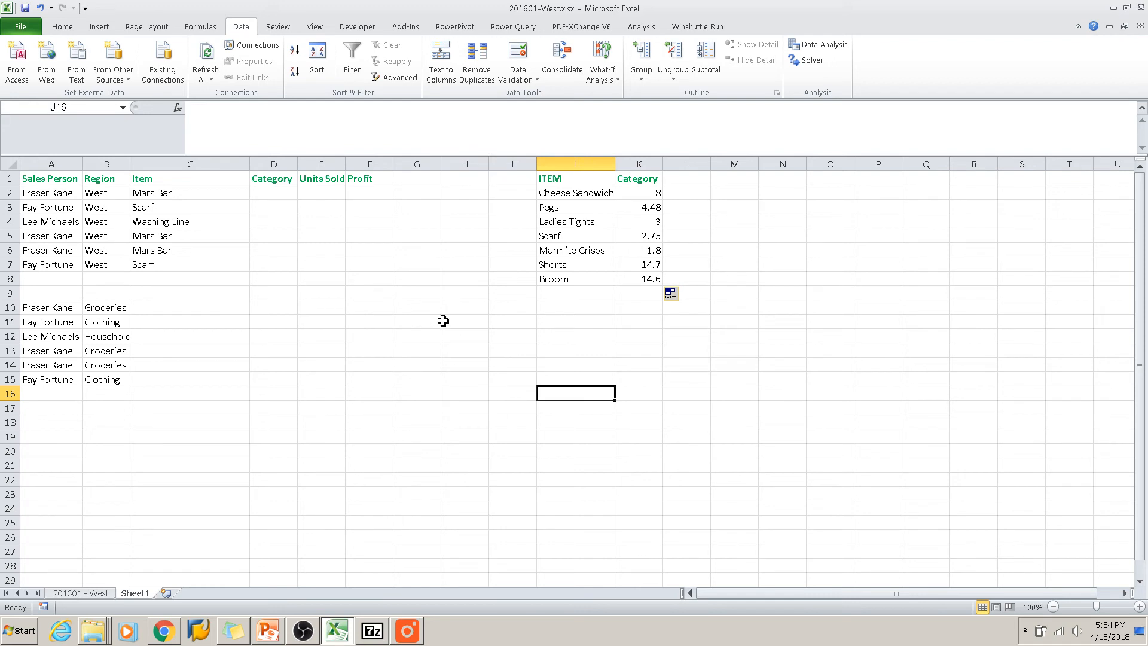
type("MATCH")
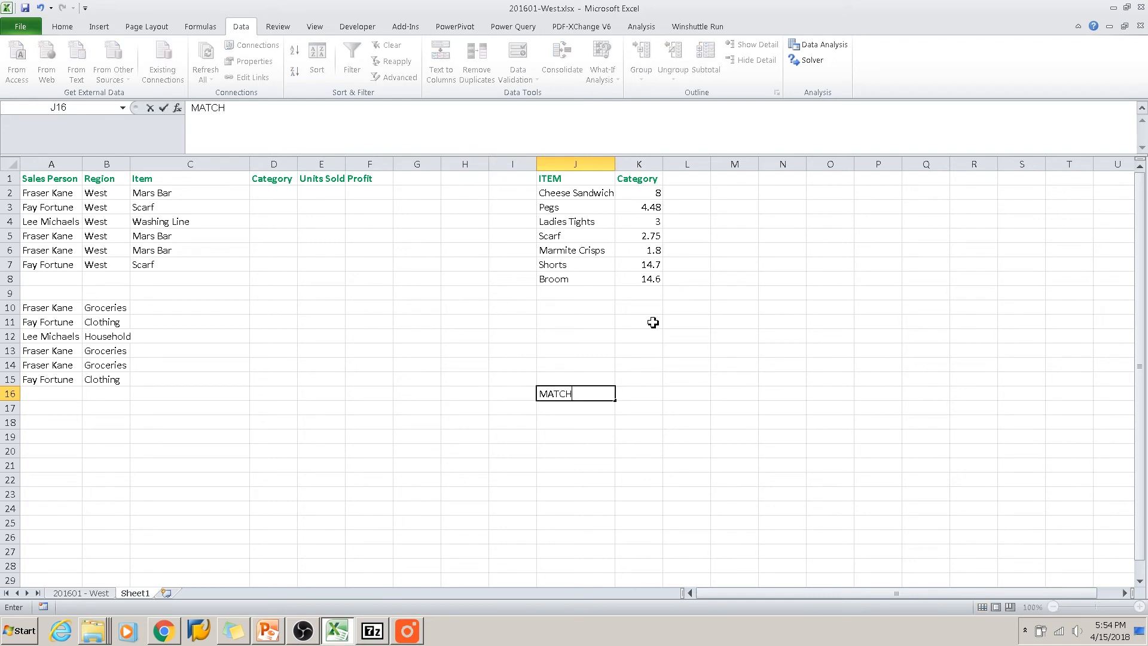
type(" AND INDEX")
left_click(95, 408)
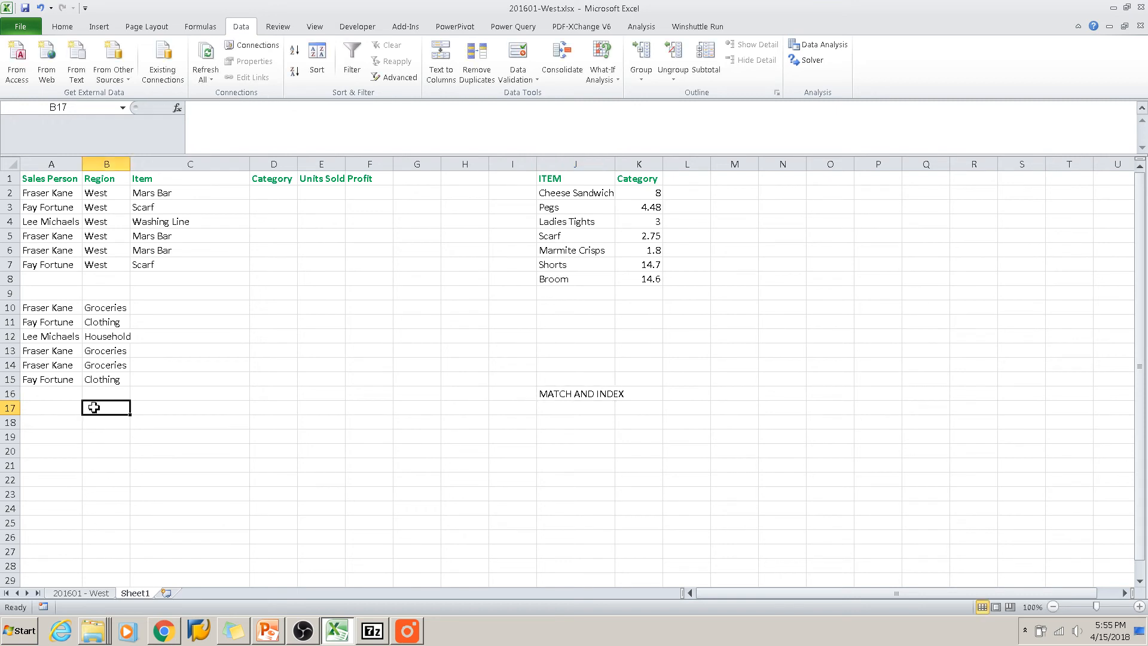
type("VLOOKUP")
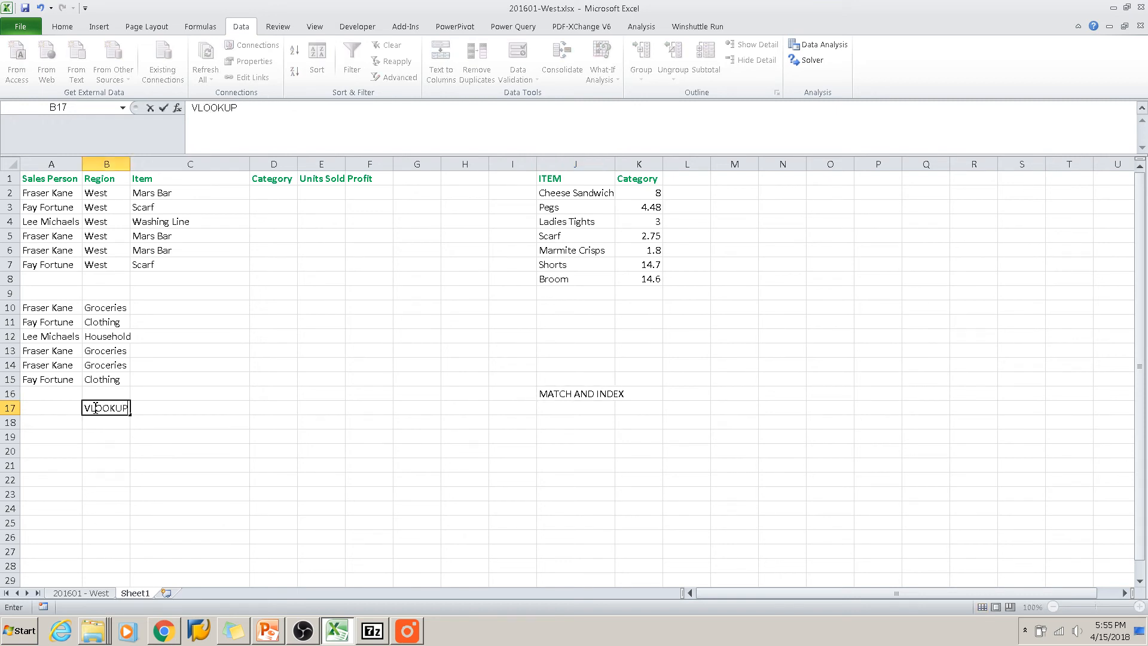
key("Return")
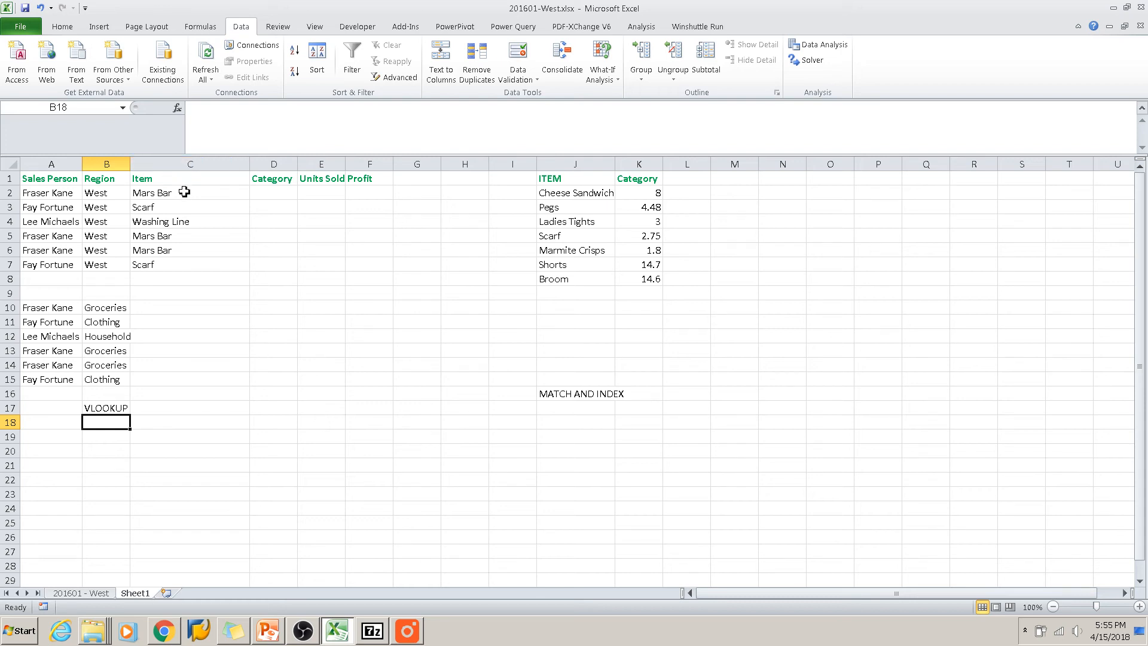
Examine the 201601 - West columns from Sales Person in B across to H as a VLOOKUP range for the name in A2.
left_click(67, 193)
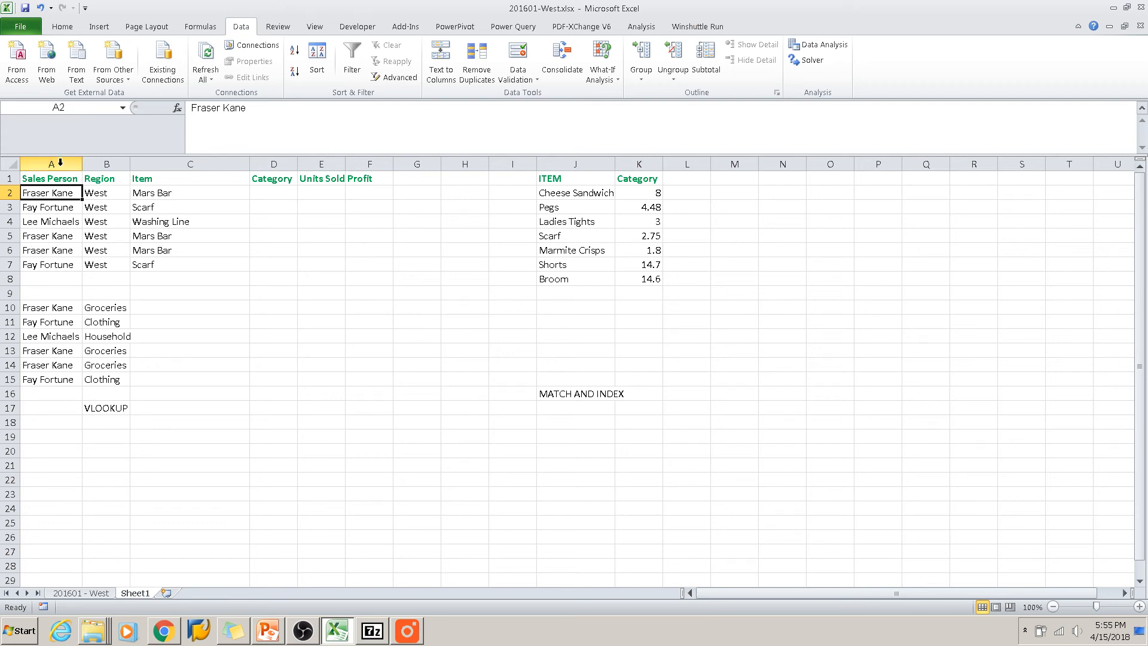
left_click(64, 593)
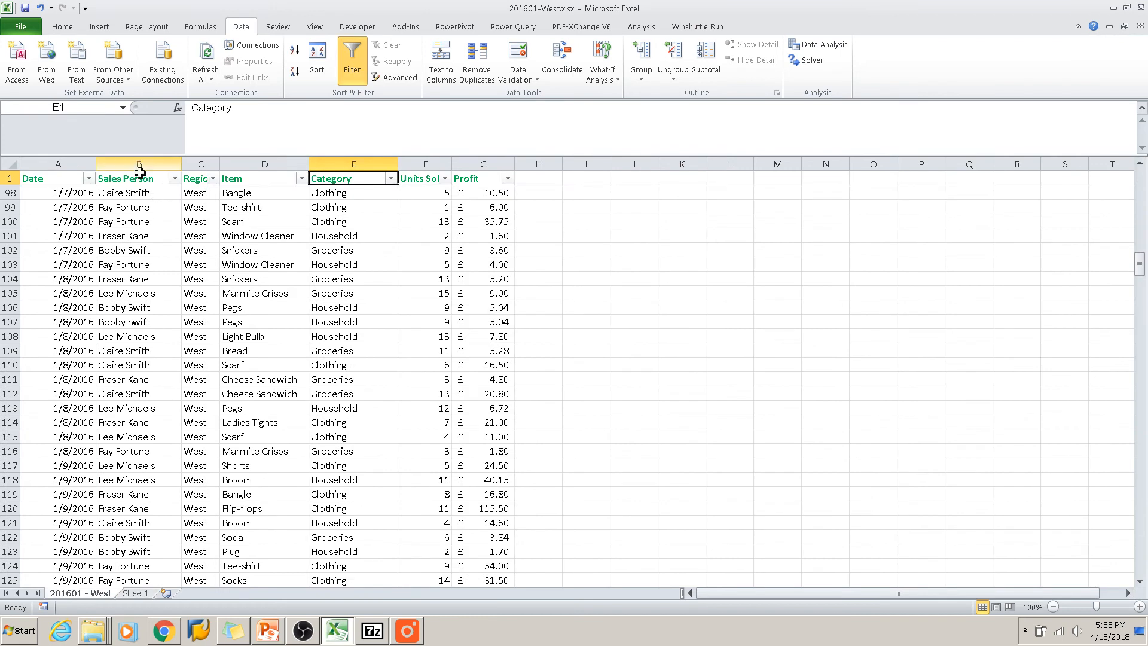
left_click(66, 167)
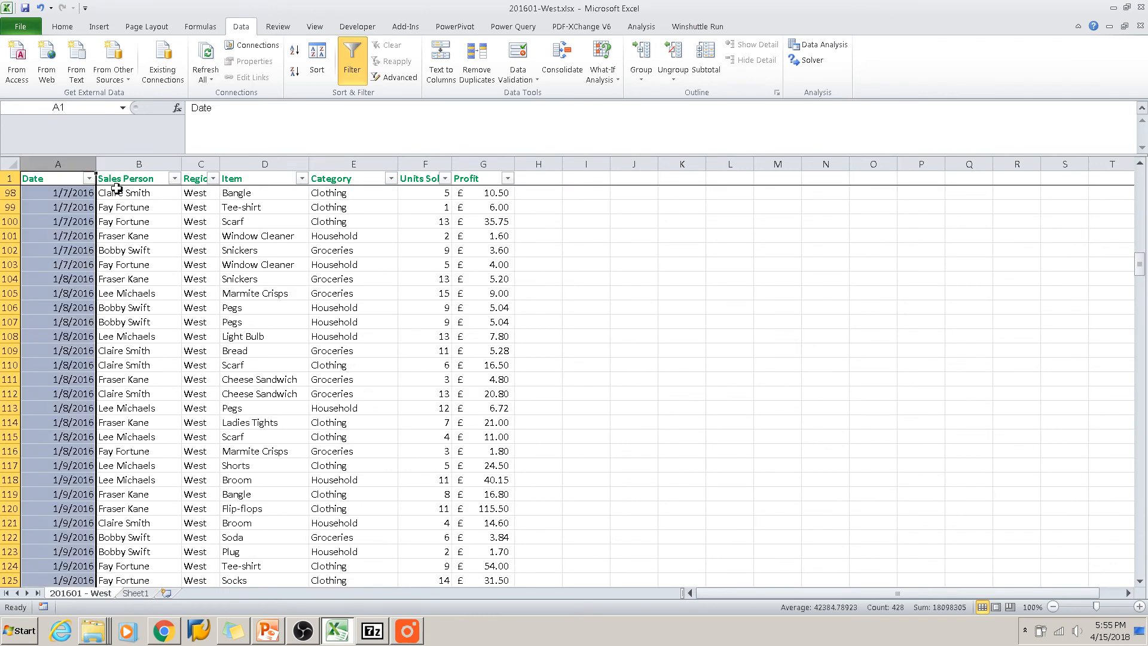
left_click(156, 163)
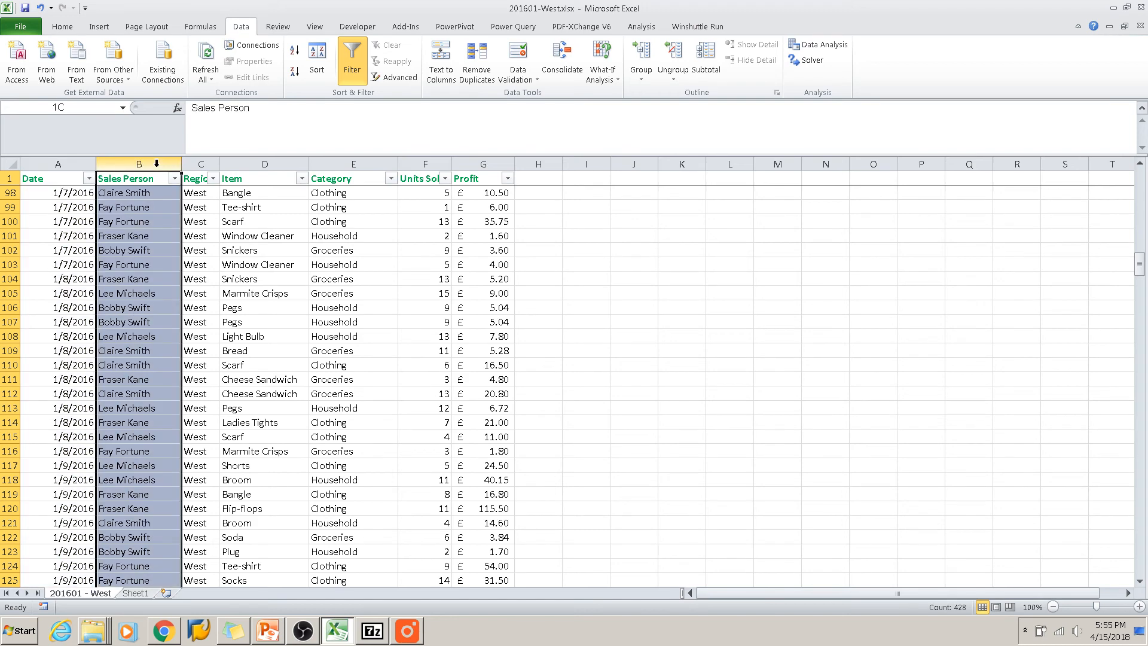
left_click_drag(157, 163, 533, 175)
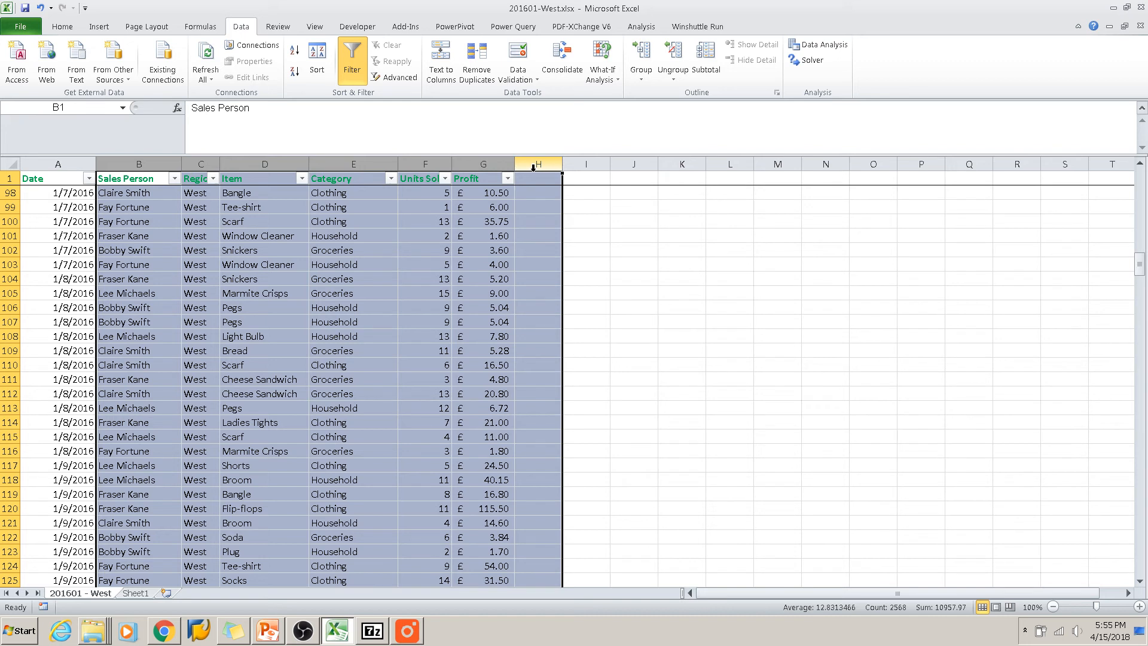
left_click(136, 592)
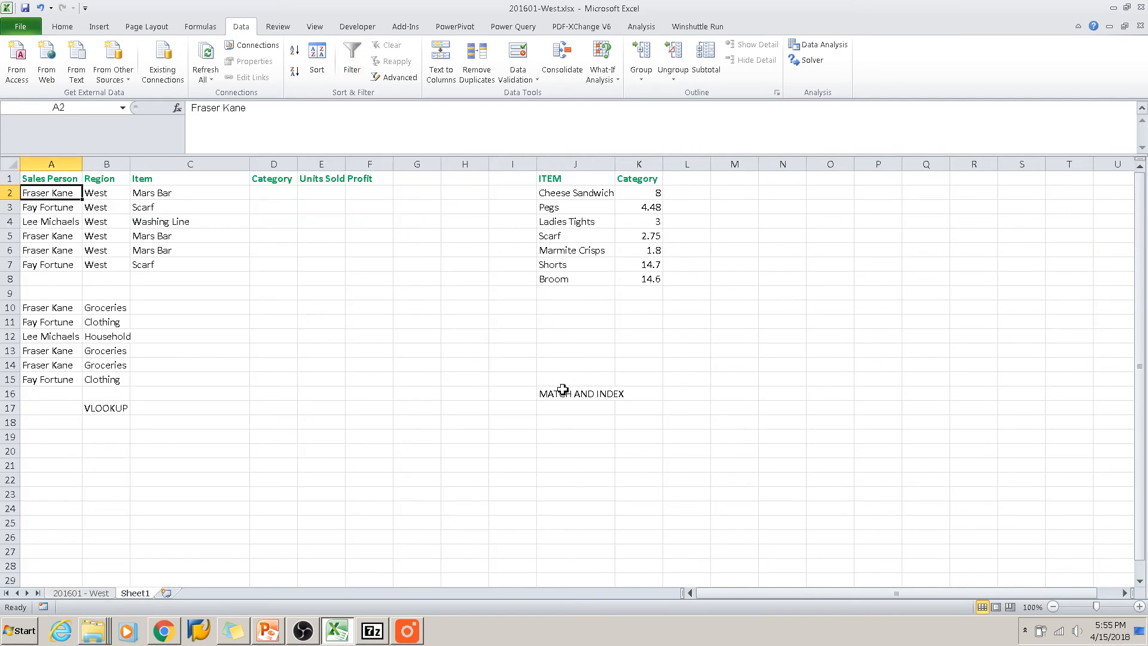
left_click_drag(549, 393, 633, 392)
left_click_drag(532, 393, 678, 446)
left_click_drag(523, 348, 673, 419)
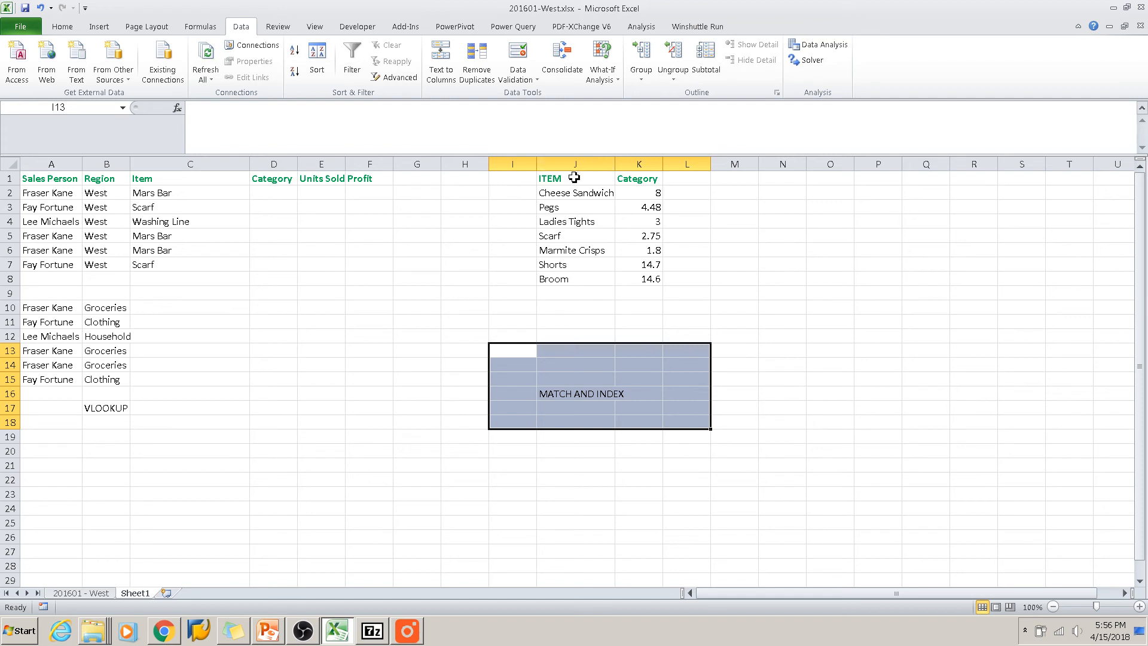
left_click(572, 311)
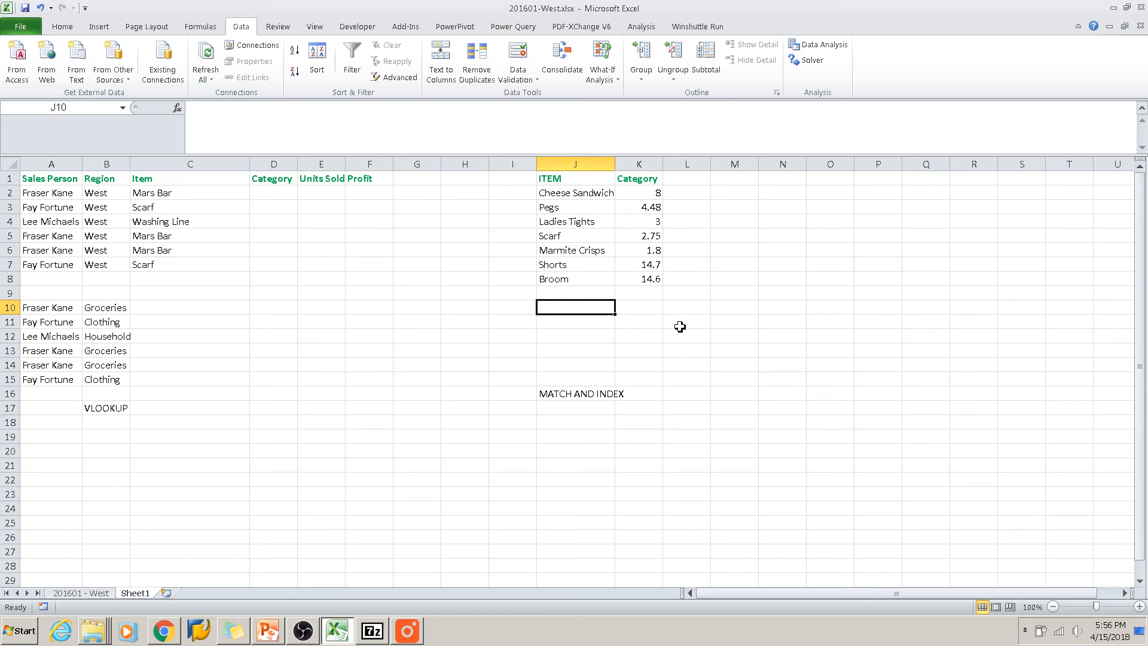
left_click(638, 335)
Build a MATCH formula in M2 that looks up J2 in column D of the 201601 - West sheet with exact match 0.
left_click(727, 191)
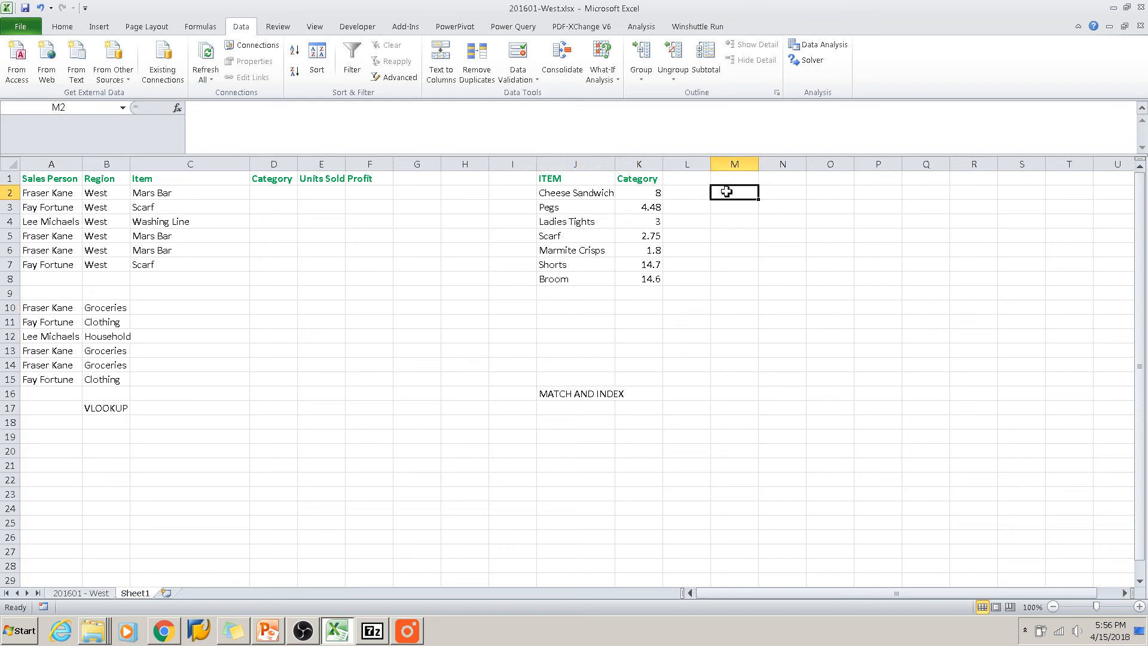
type("=MA")
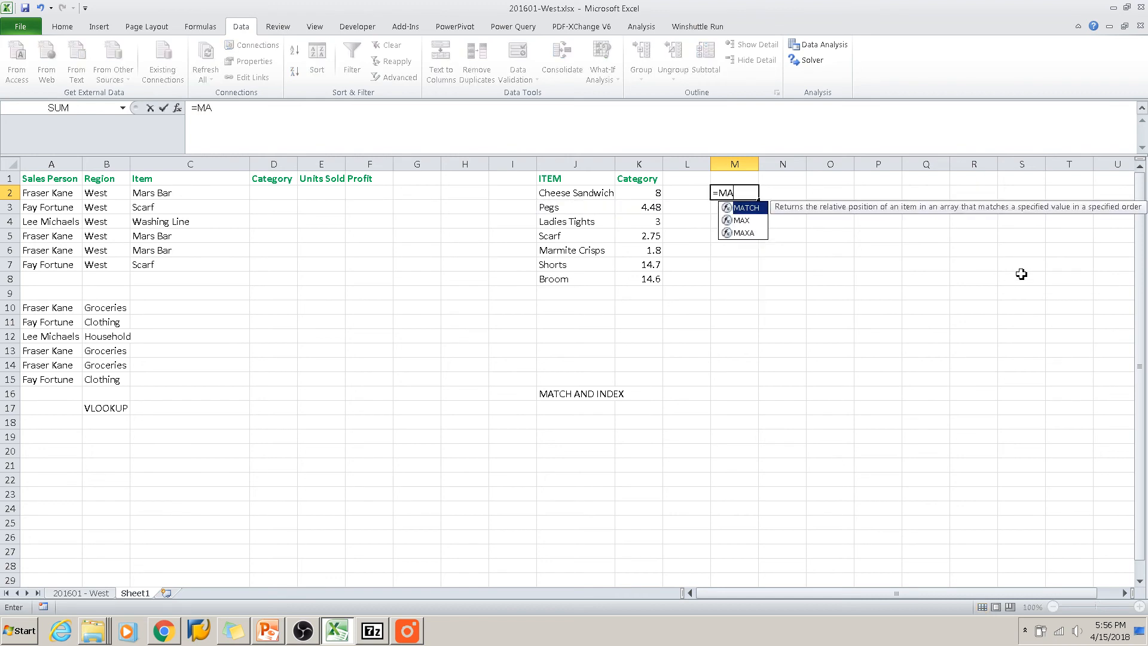
type("THC(")
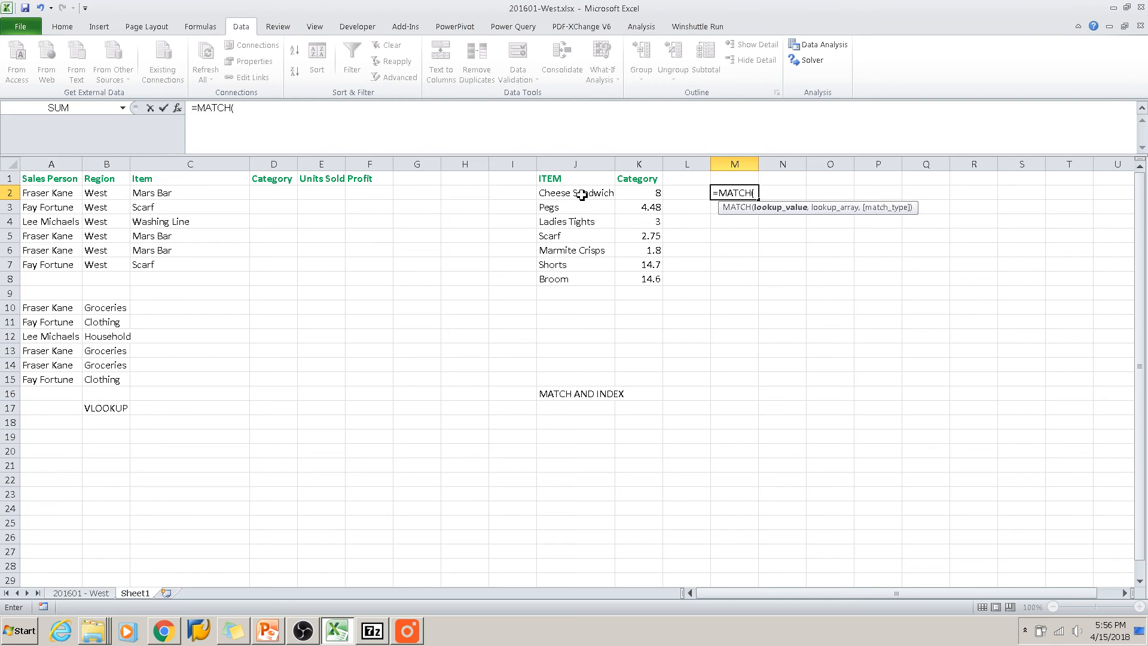
left_click(582, 195)
type(",")
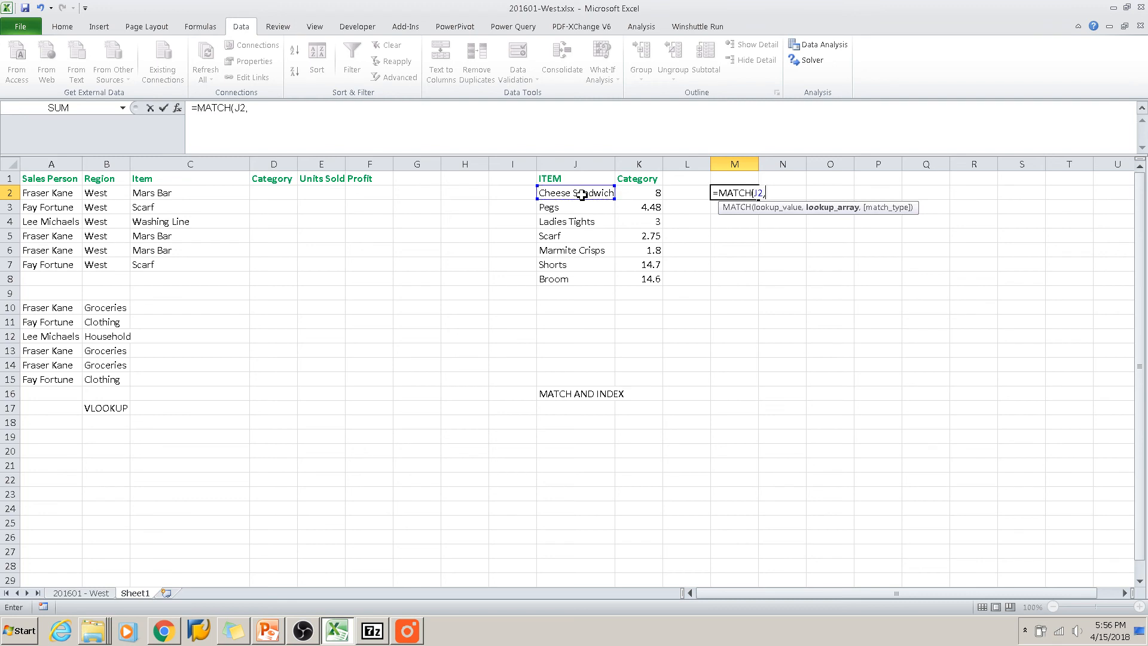
left_click(63, 593)
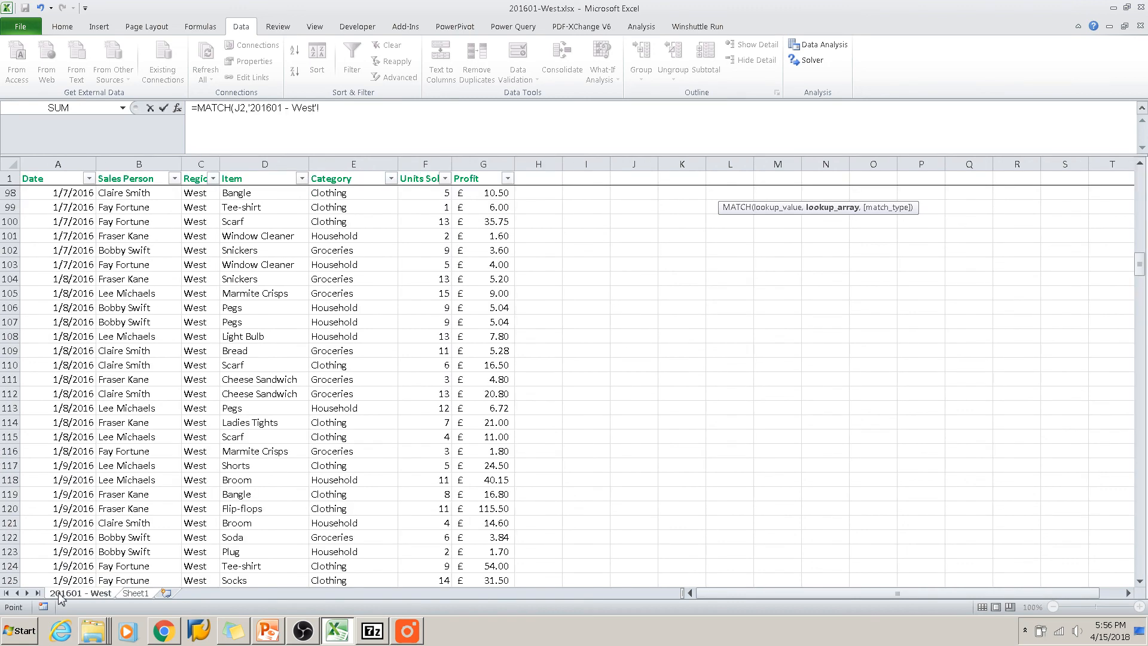
left_click(272, 164)
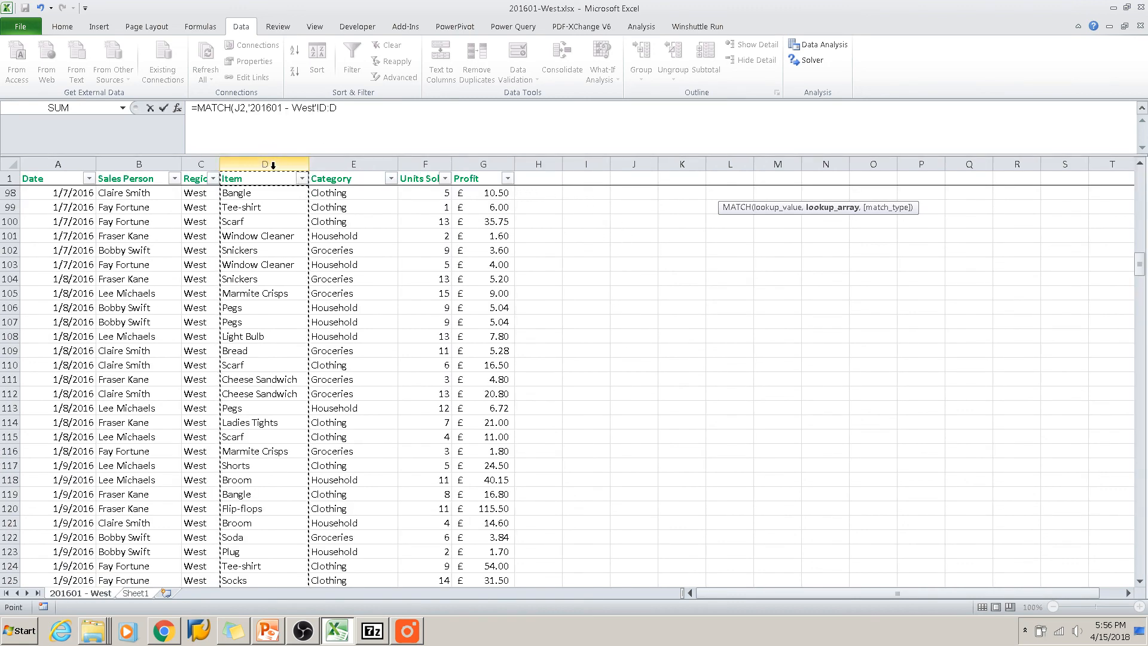
type(",")
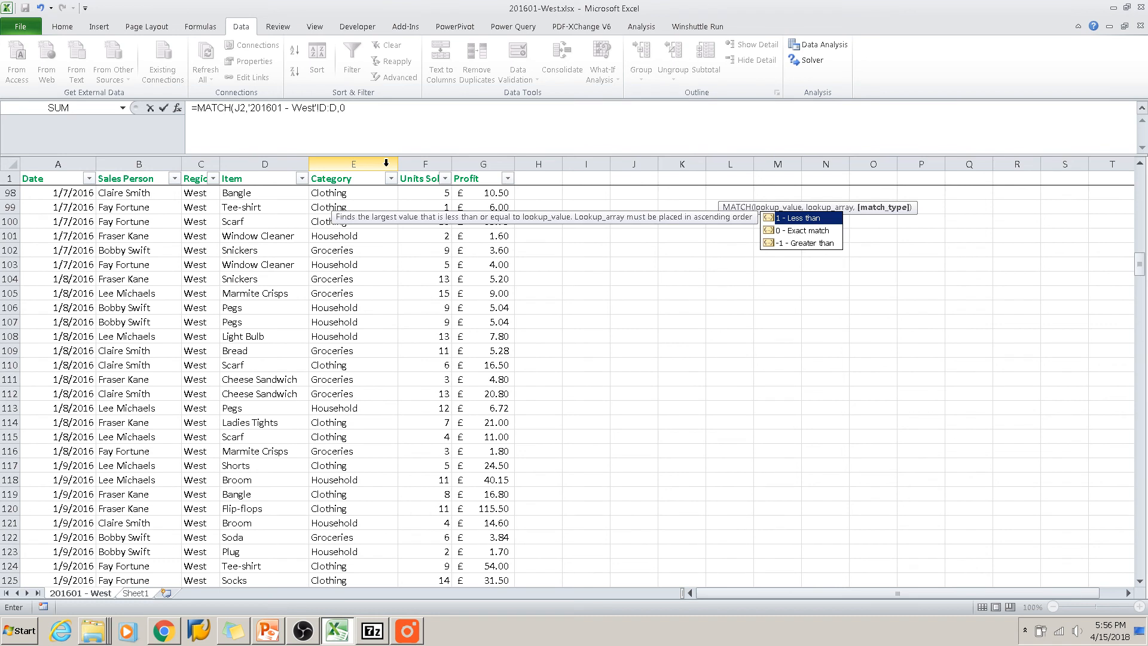
type("0)")
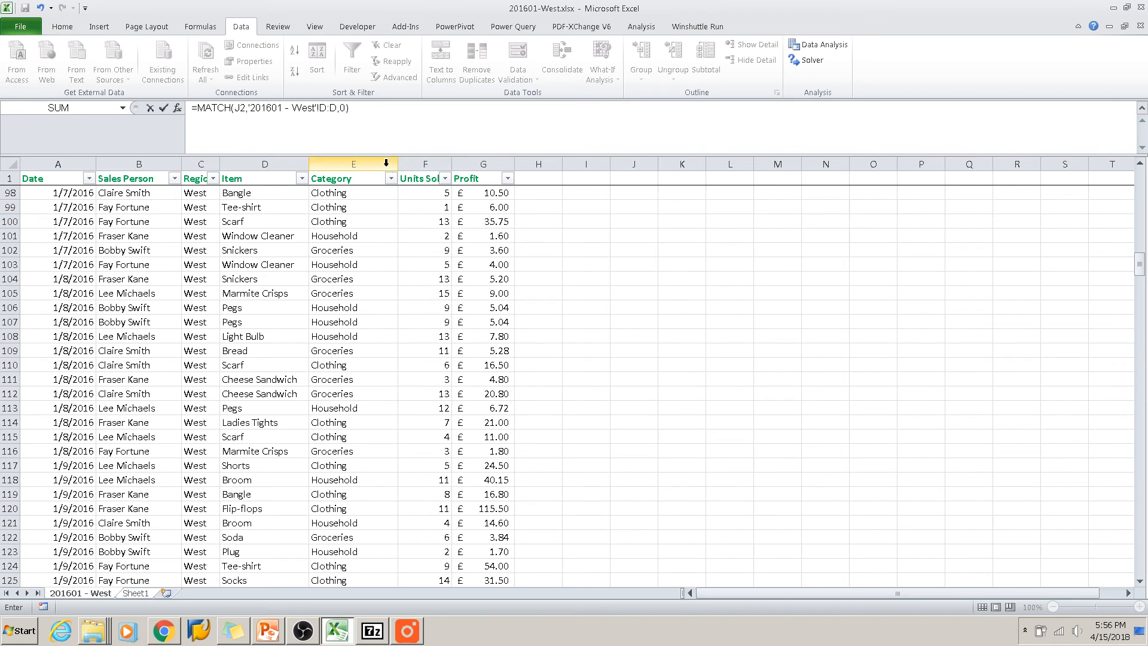
Wrap the MATCH formula in M2 in INDEX over column A of the 201601 - West sheet to return the item's date.
left_click(194, 108)
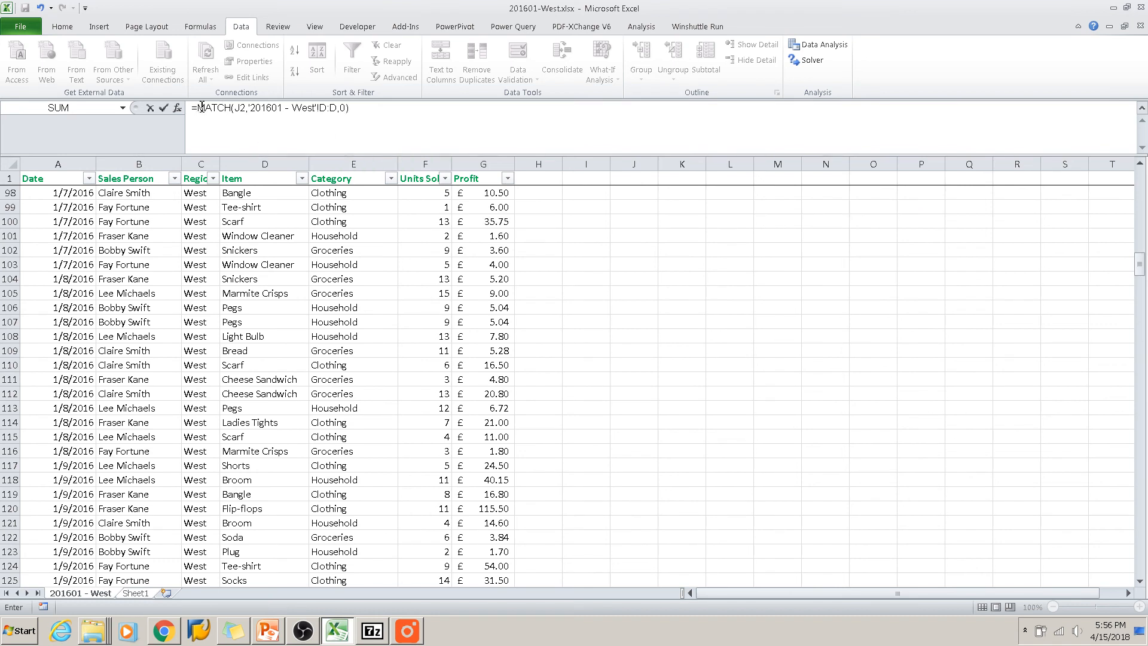
type("INDEX(")
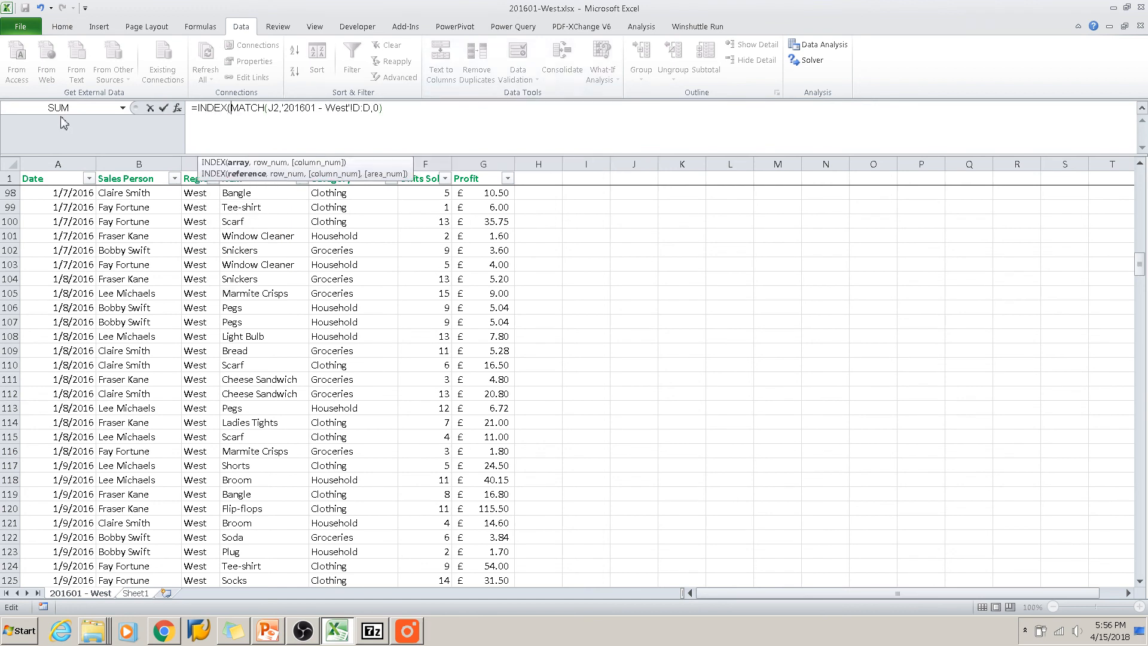
left_click(58, 164)
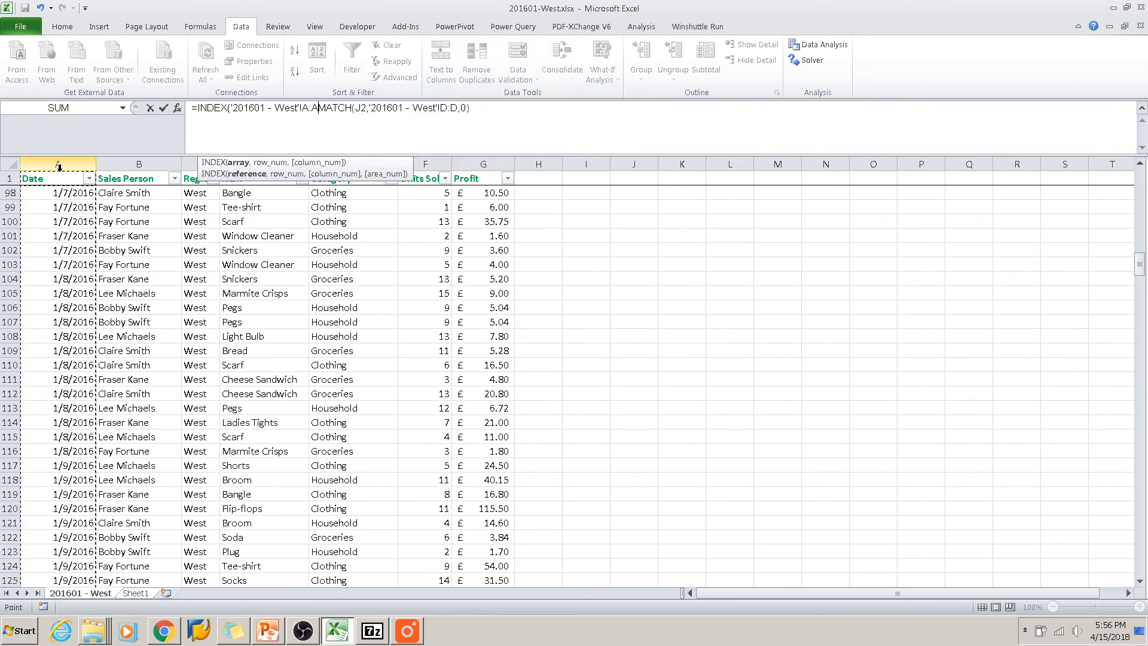
type(",")
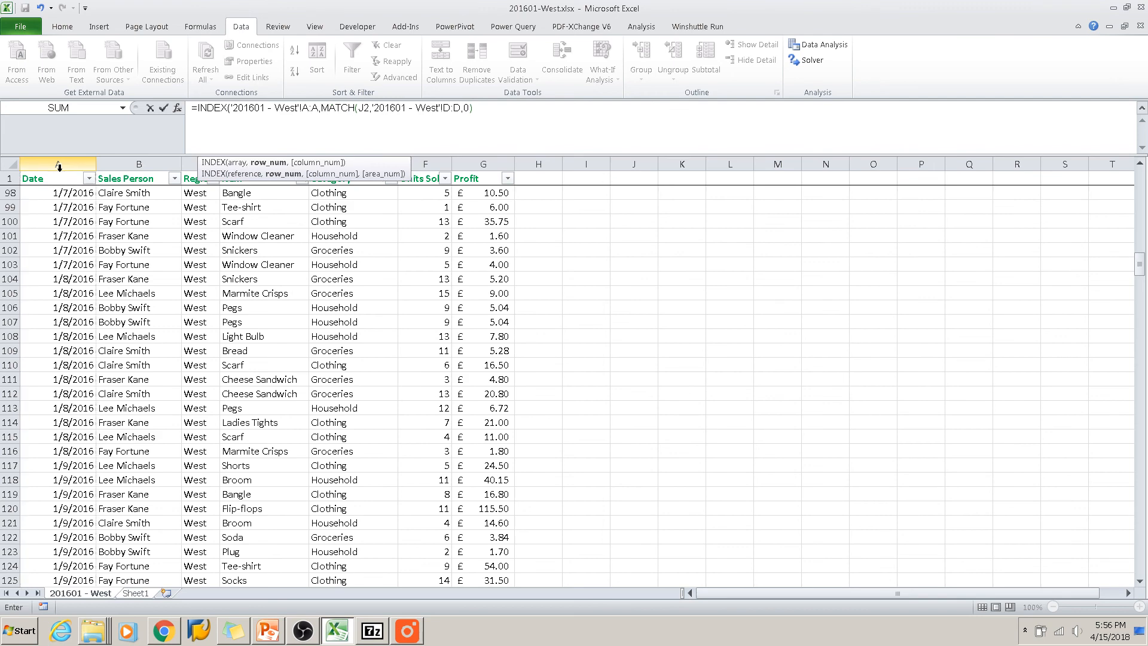
left_click(531, 114)
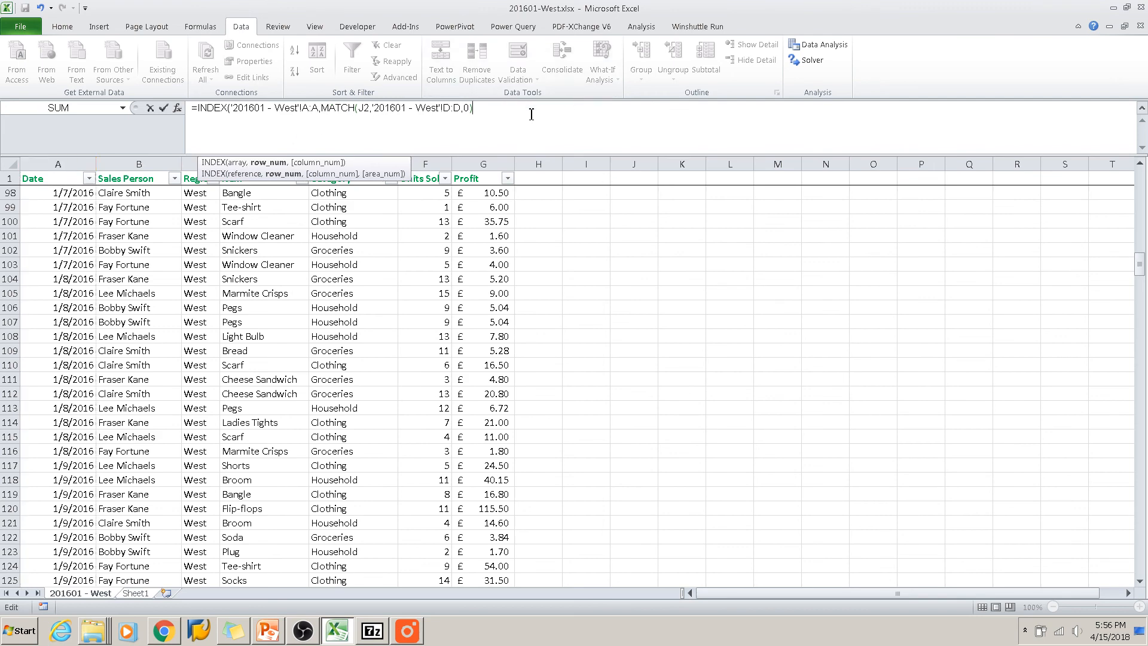
type(")")
key("Return")
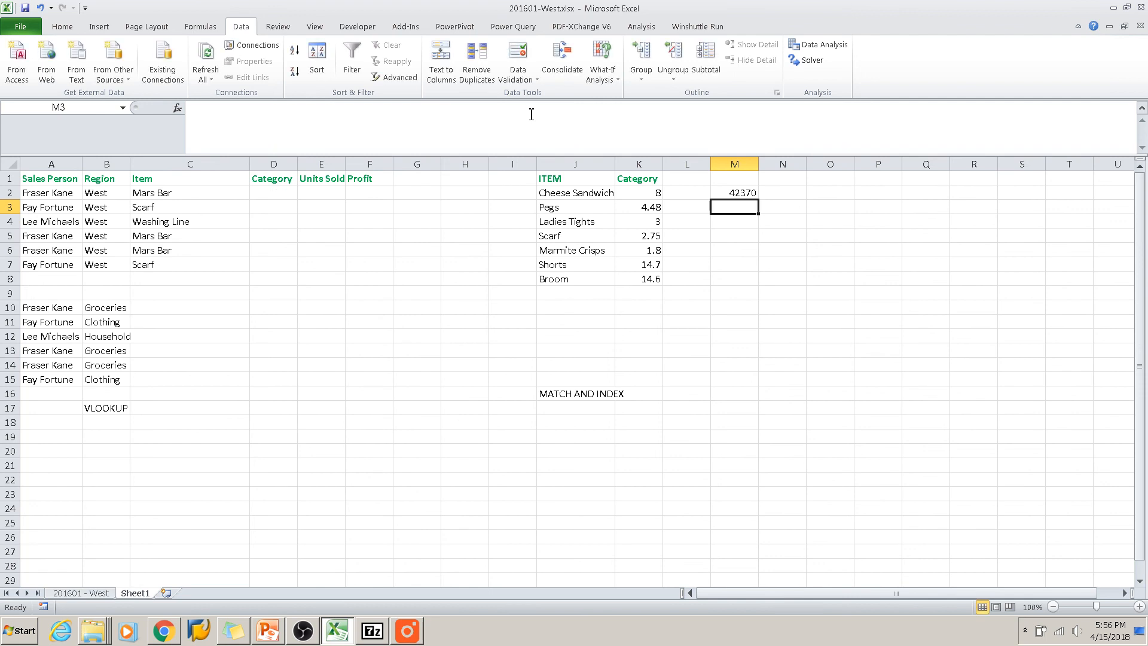
Fill the INDEX and MATCH formula from M2 down to M8 and format column M as Short Date.
left_click(736, 193)
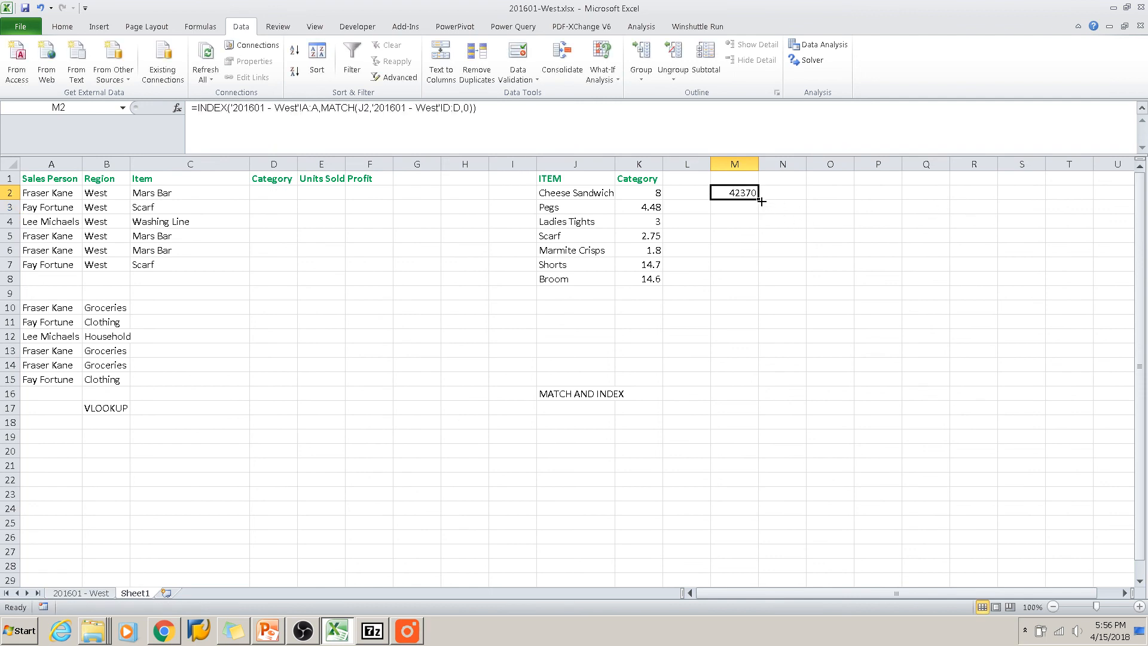
left_click_drag(761, 199, 764, 286)
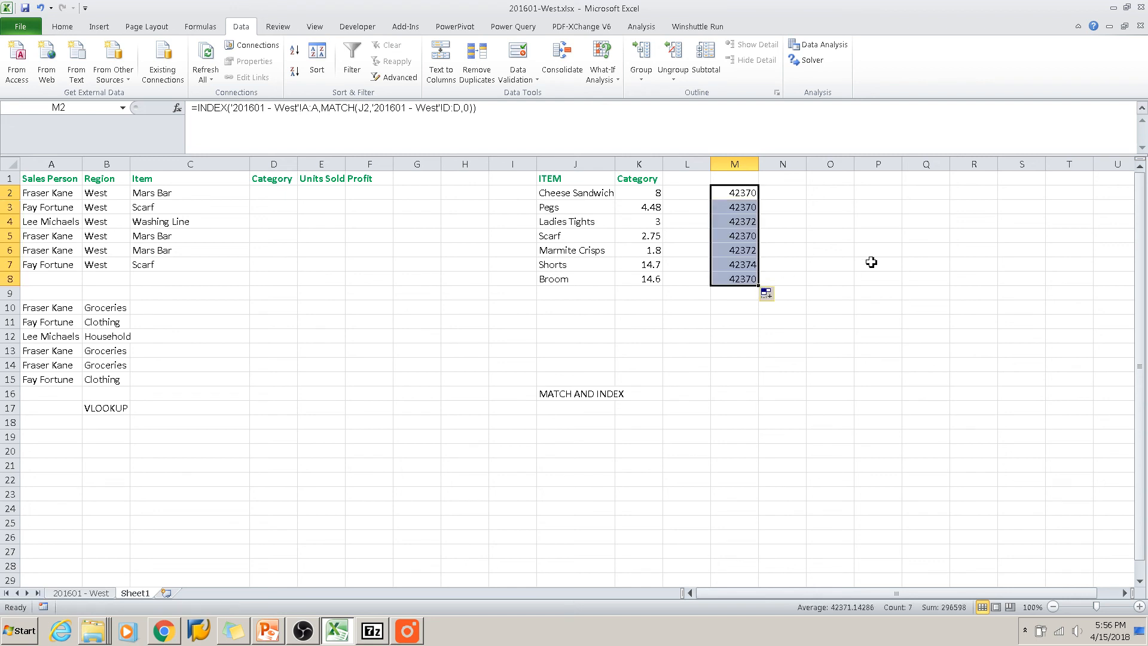
left_click(721, 164)
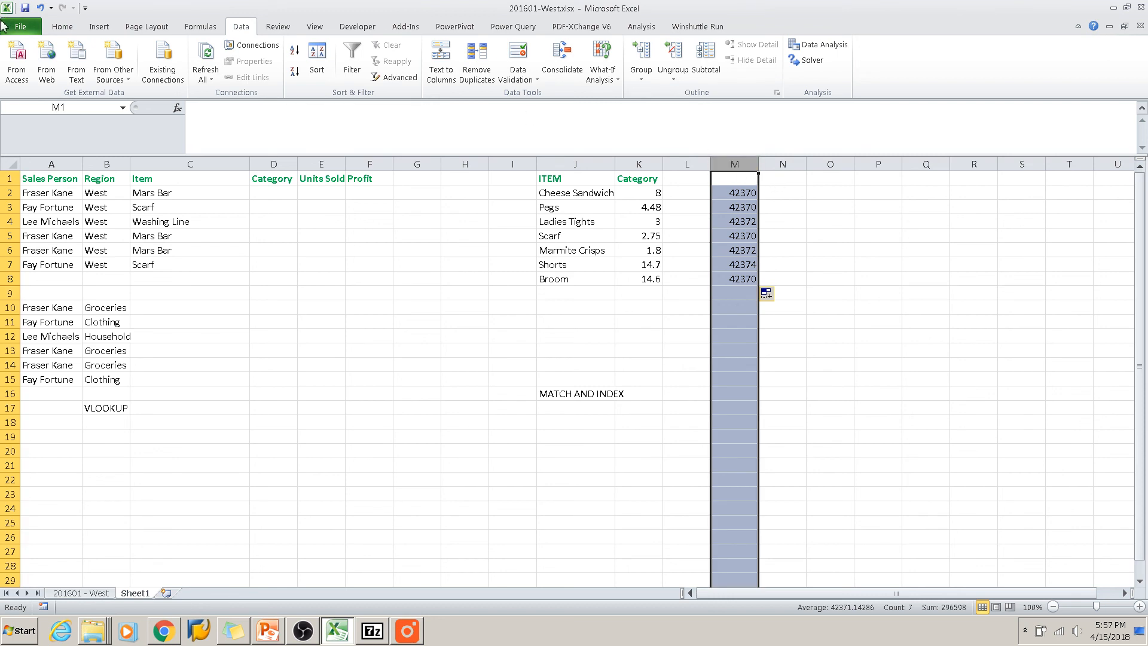
left_click(61, 30)
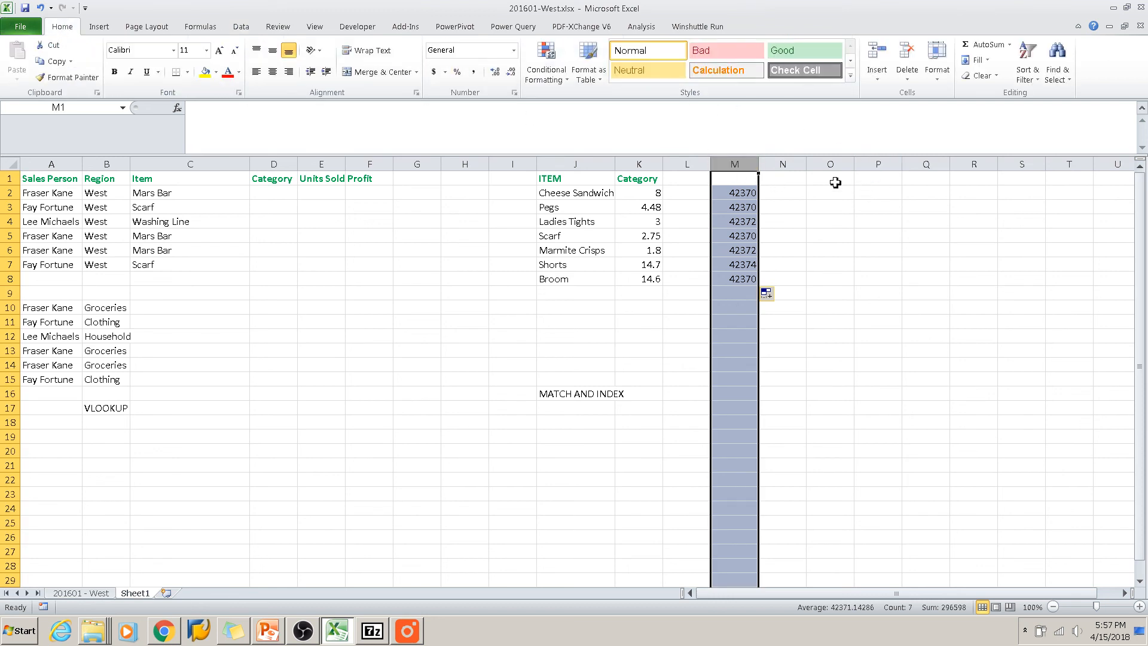
left_click(515, 50)
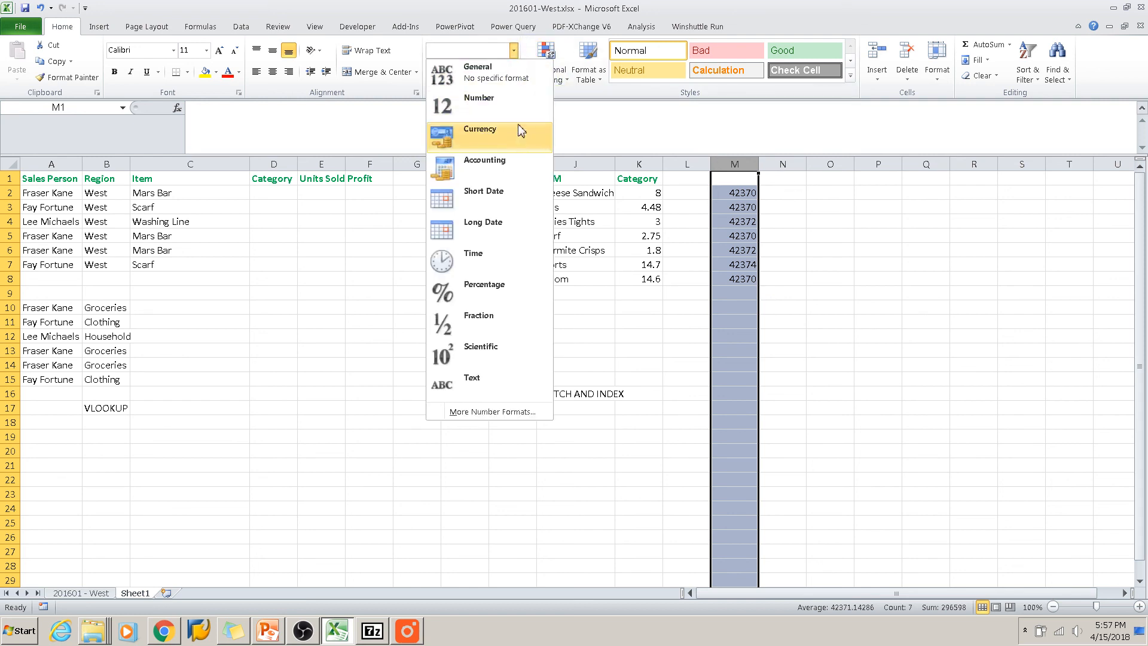
left_click(520, 195)
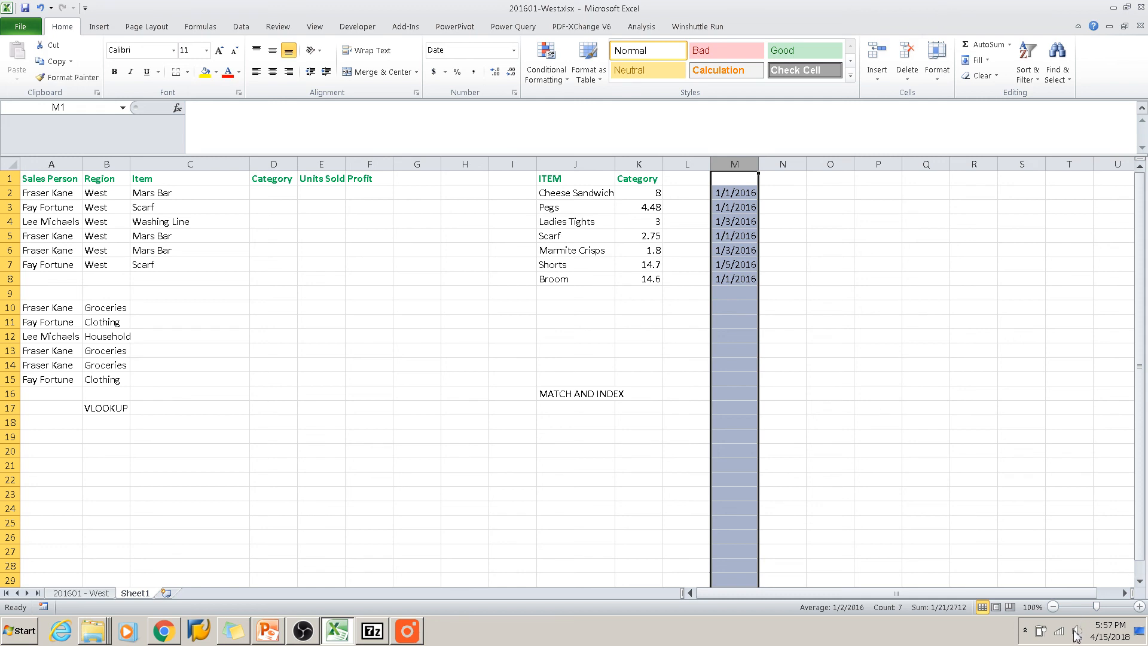
left_click(1098, 633)
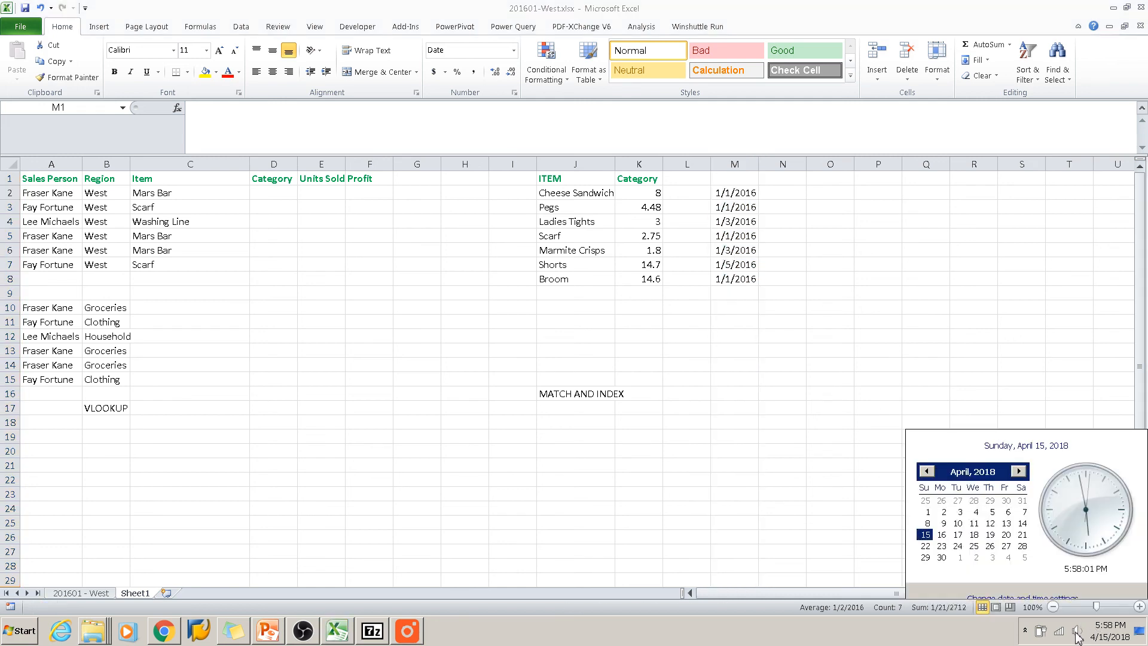
left_click(1077, 631)
left_click(1026, 632)
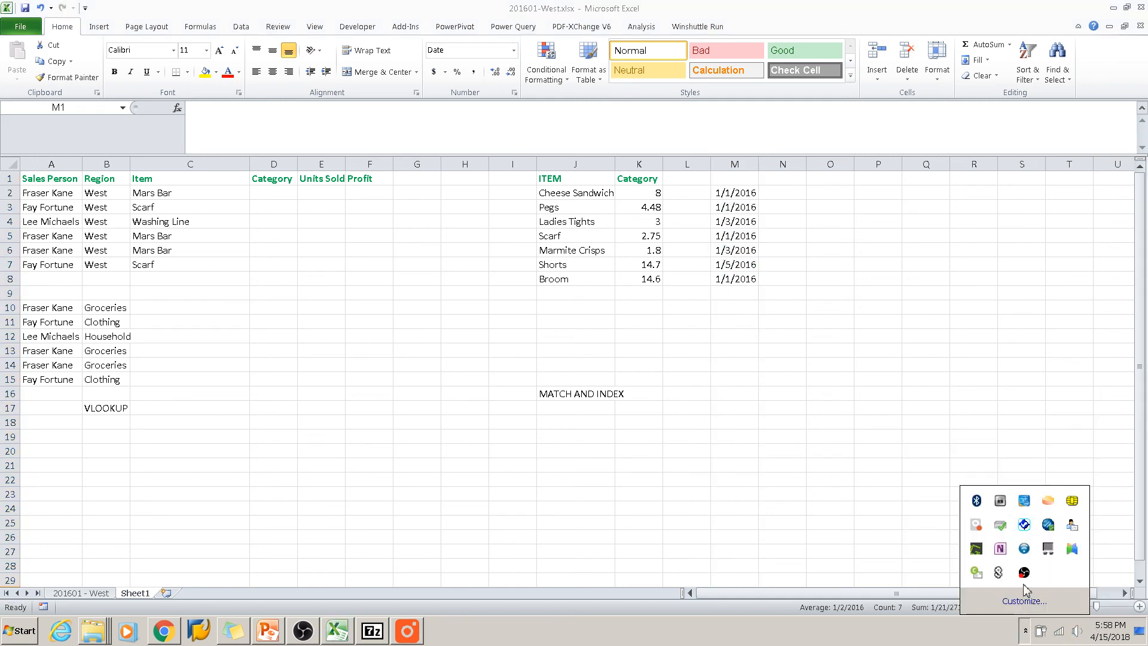